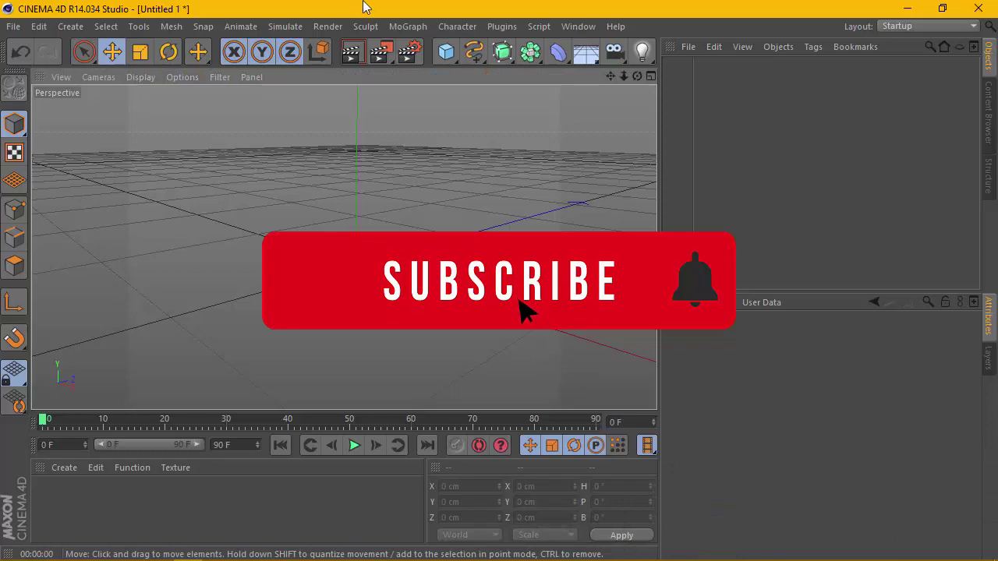
Add a default 200 cm cube as the scene's first object
{"action": "mouse_move", "coordinate": [445, 52]}
{"action": "left_mouse_down"}
{"action": "mouse_move", "coordinate": [622, 95]}
{"action": "mouse_move", "coordinate": [625, 75]}
{"action": "mouse_move", "coordinate": [637, 76]}
{"action": "left_mouse_up"}
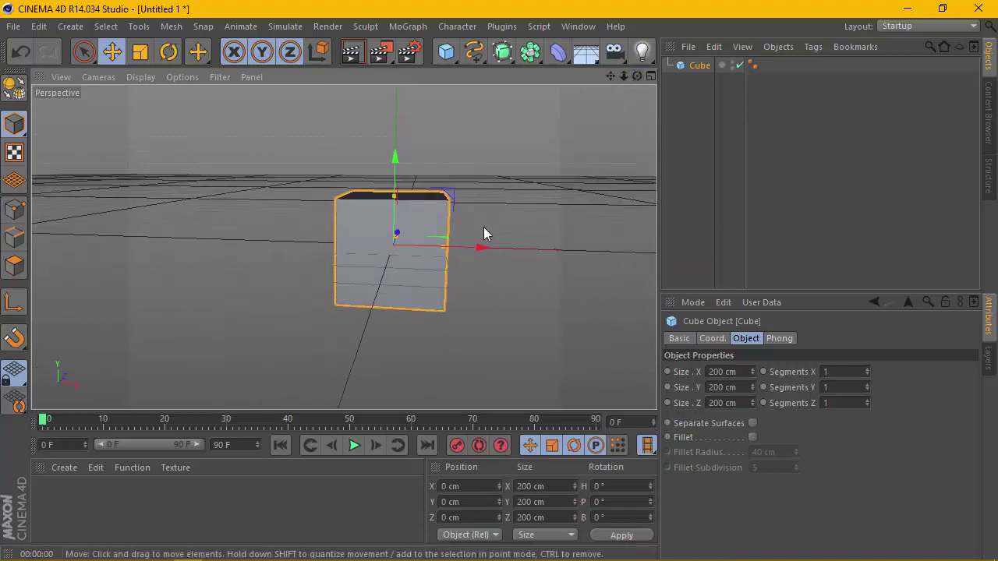
Give the cube a 10 cm depth and 5 cm filleted edges
{"action": "left_click_drag", "start_coordinate": [483, 234], "coordinate": [503, 236], "text": "alt"}
{"action": "type", "text": "10"}
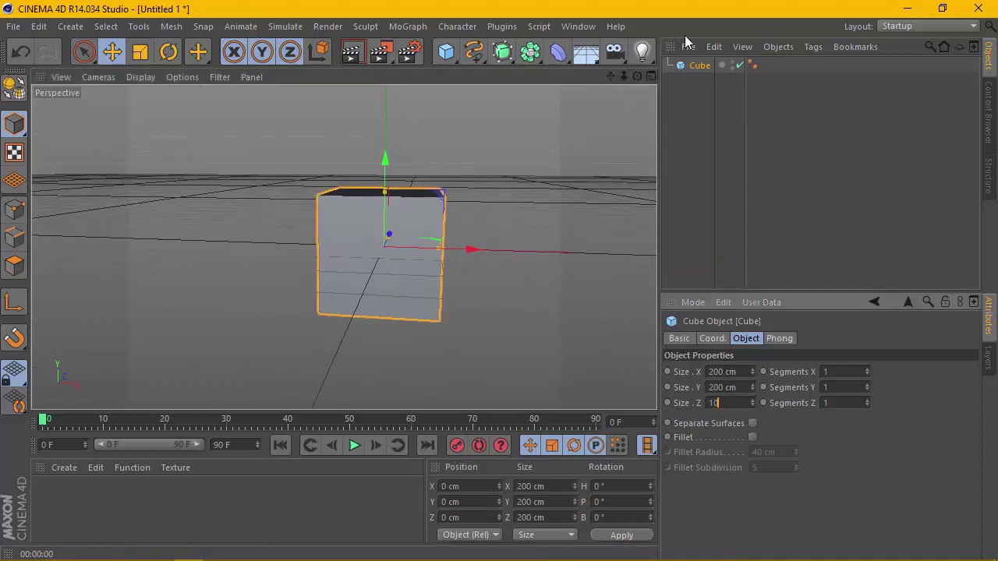
{"action": "key", "text": "Return"}
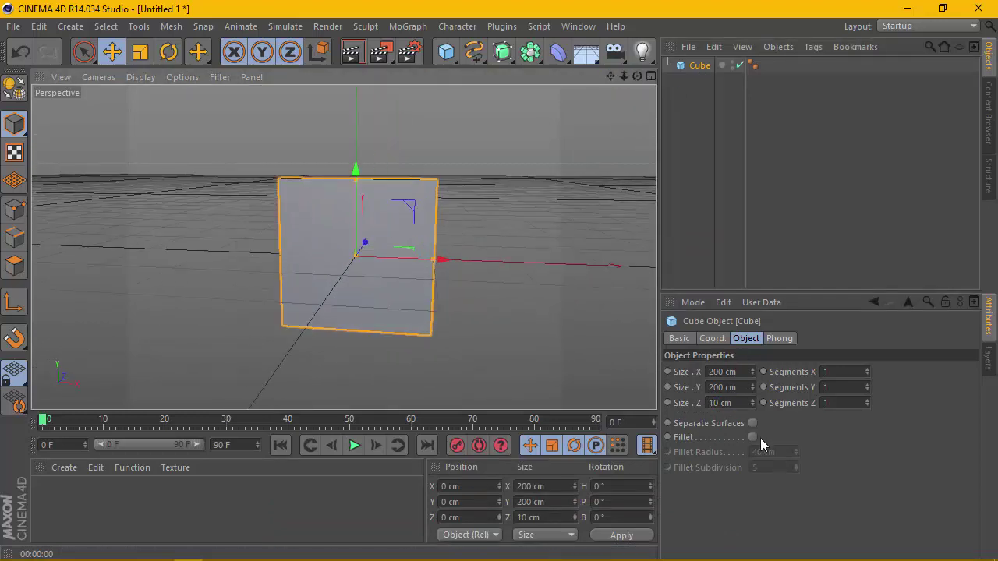
{"action": "left_click", "coordinate": [753, 438]}
{"action": "type", "text": "50"}
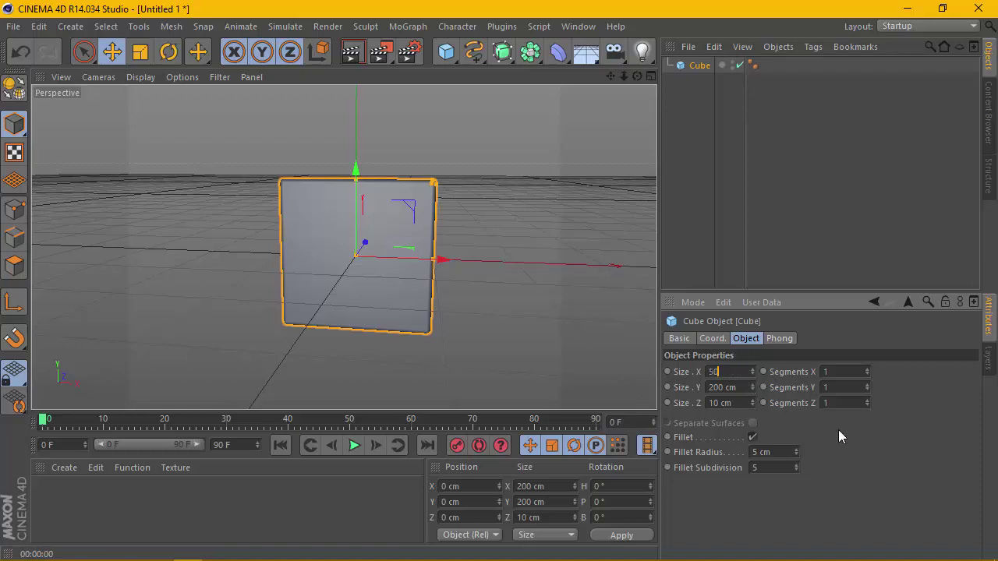
{"action": "key", "text": "Return"}
{"action": "left_click", "coordinate": [739, 387]}
{"action": "type", "text": "50"}
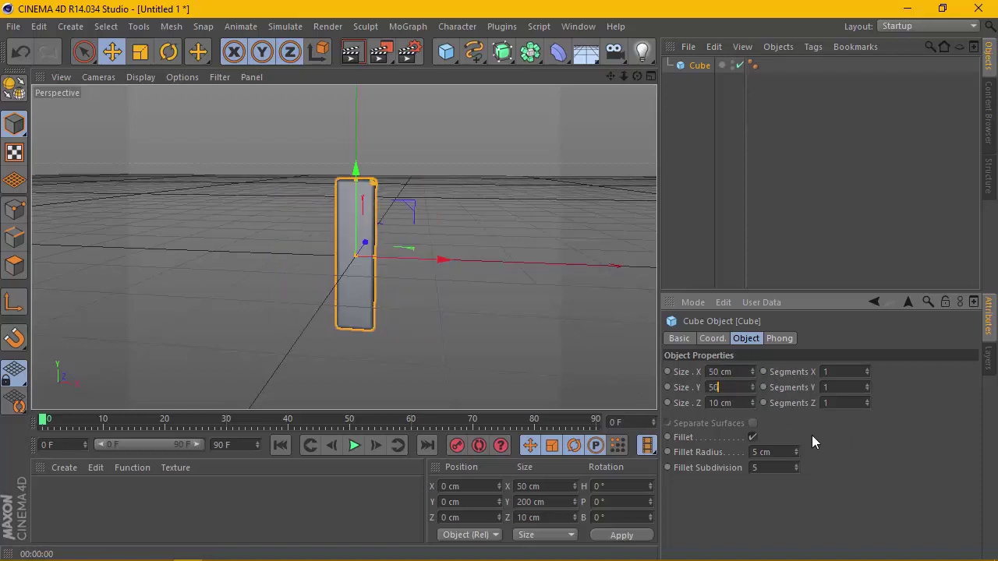
{"action": "key", "text": "Return"}
Size the slab to 100 cm wide and 50 cm high
{"action": "left_click", "coordinate": [743, 390]}
{"action": "type", "text": "100"}
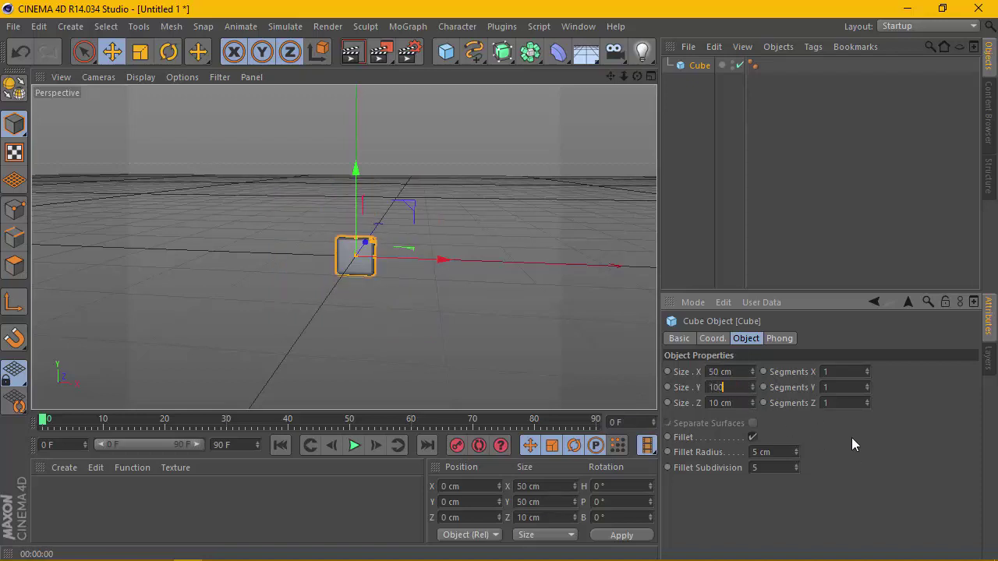
{"action": "key", "text": "Return"}
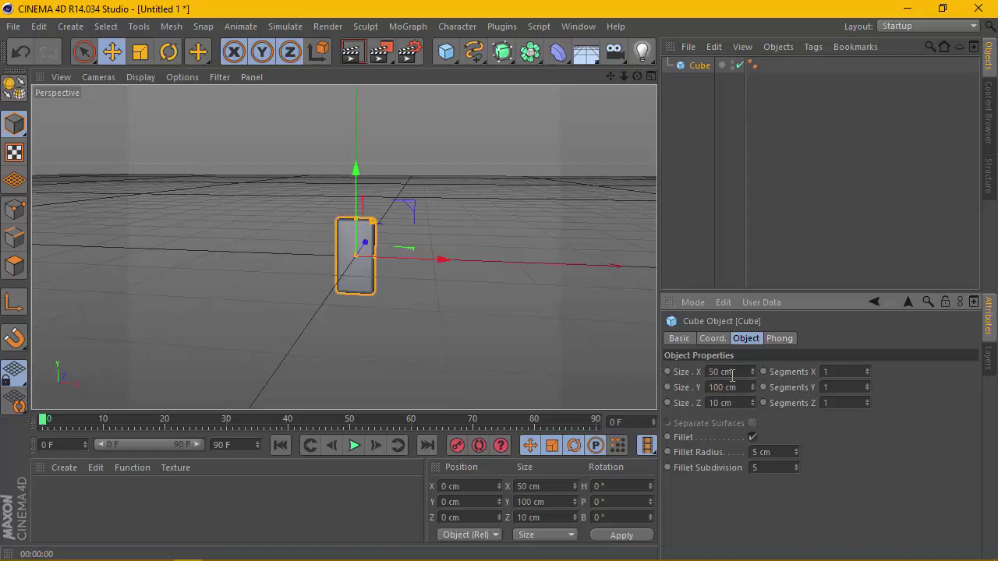
{"action": "type", "text": "100"}
{"action": "key", "text": "Return"}
{"action": "left_click", "coordinate": [737, 386]}
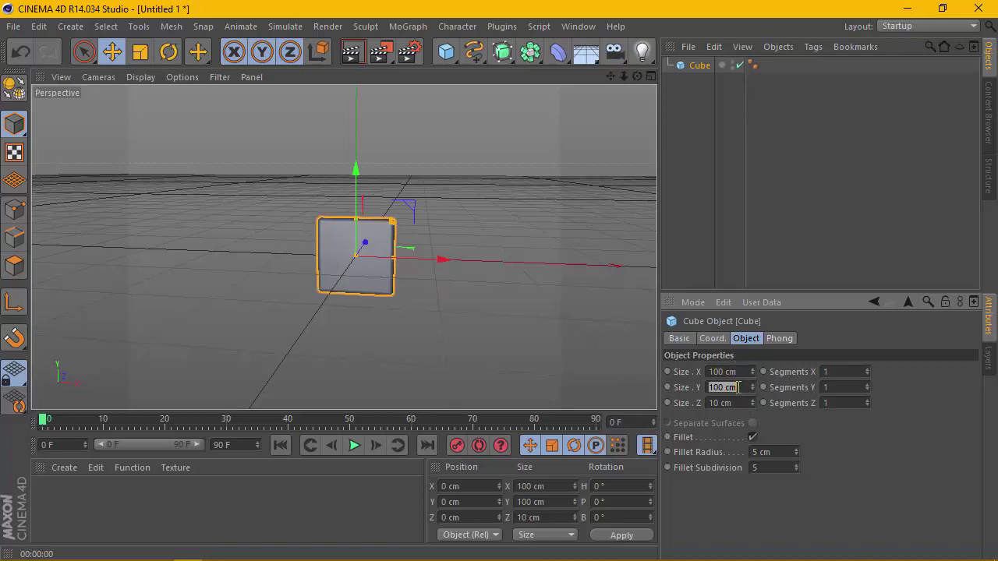
{"action": "type", "text": "50"}
{"action": "key", "text": "Return"}
Render a quick preview of the rounded 100 × 50 × 10 cm slab
{"action": "scroll", "coordinate": [412, 259], "scroll_direction": "up", "scroll_amount": 2}
{"action": "scroll", "coordinate": [411, 259], "scroll_direction": "up", "scroll_amount": 2}
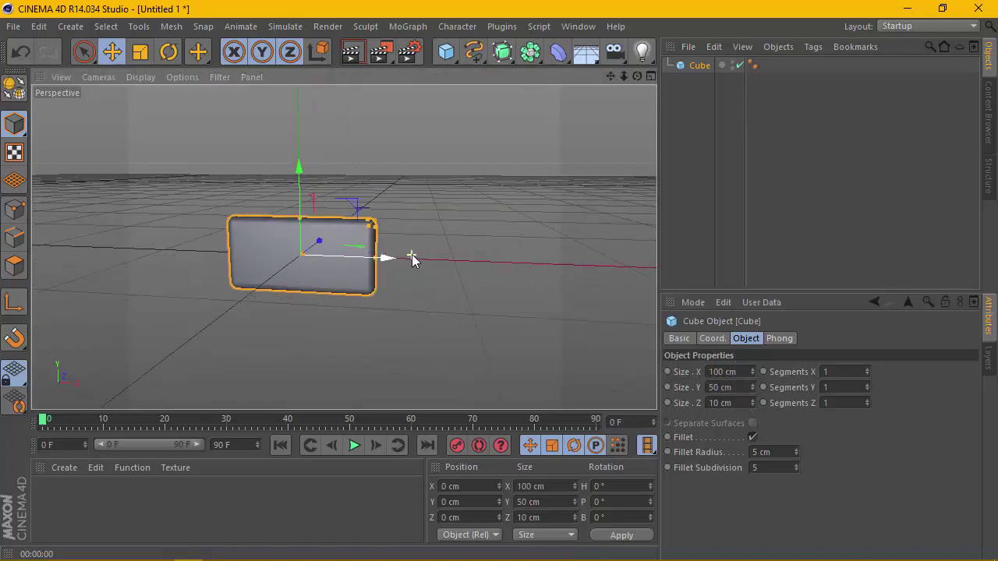
{"action": "scroll", "coordinate": [412, 259], "scroll_direction": "up", "scroll_amount": 1}
{"action": "left_click_drag", "start_coordinate": [612, 77], "coordinate": [641, 77]}
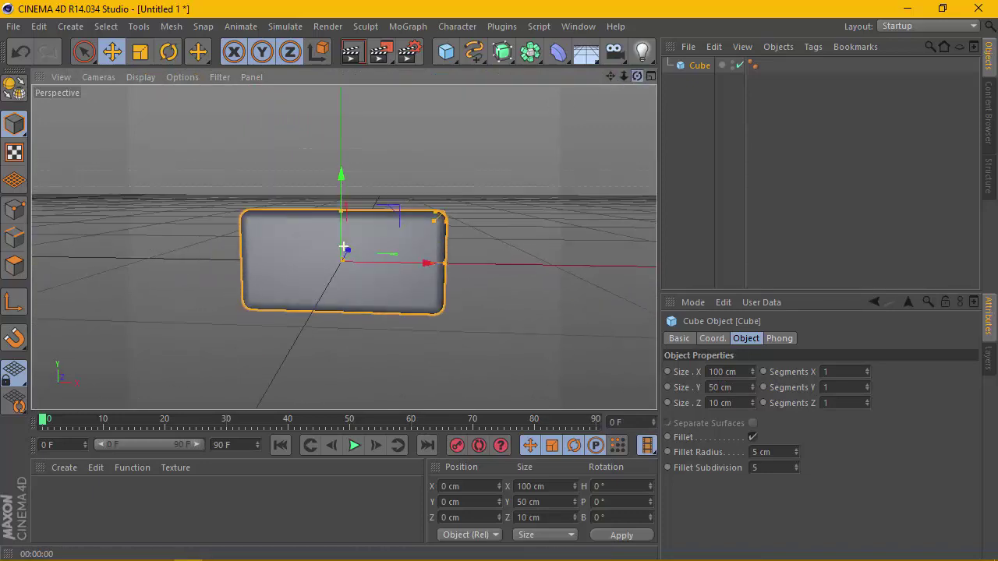
{"action": "scroll", "coordinate": [352, 245], "scroll_direction": "up", "scroll_amount": 2}
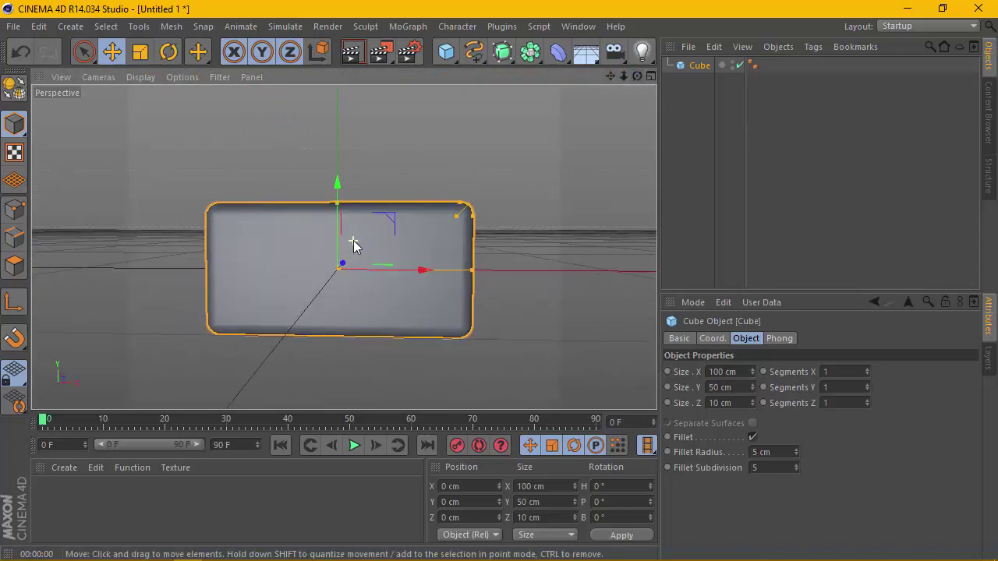
{"action": "left_click", "coordinate": [353, 60]}
{"action": "scroll", "coordinate": [379, 200], "scroll_direction": "down", "scroll_amount": 1}
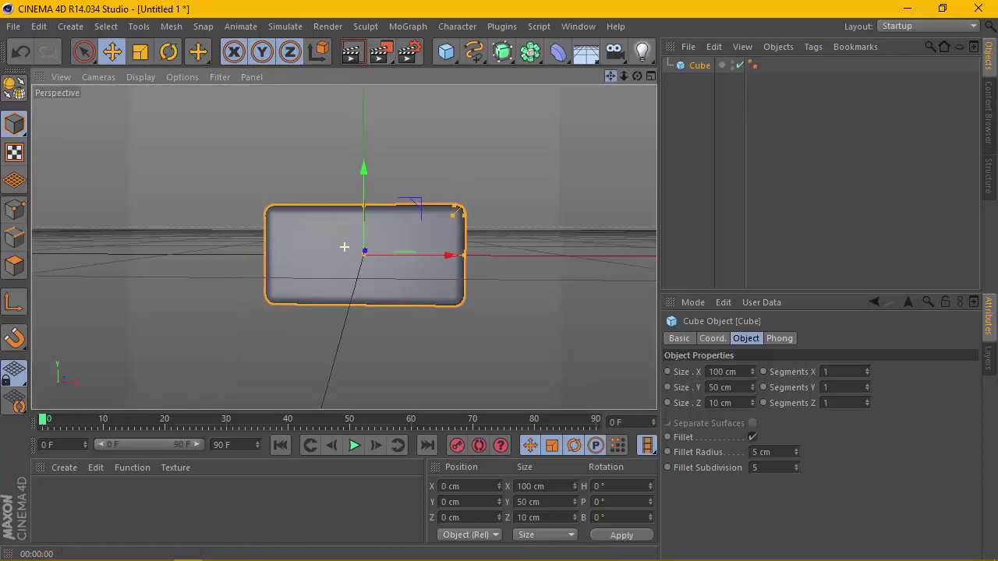
{"action": "left_click_drag", "start_coordinate": [635, 76], "coordinate": [639, 77]}
Create a new standard material, Mat, and open it for editing
{"action": "left_click", "coordinate": [129, 467]}
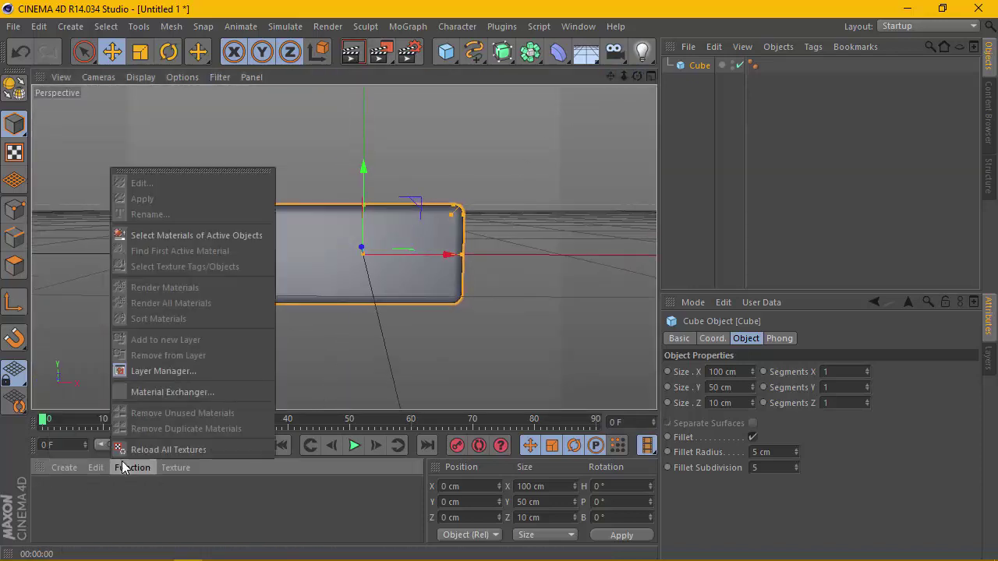
{"action": "left_click", "coordinate": [64, 467]}
{"action": "left_click", "coordinate": [62, 330]}
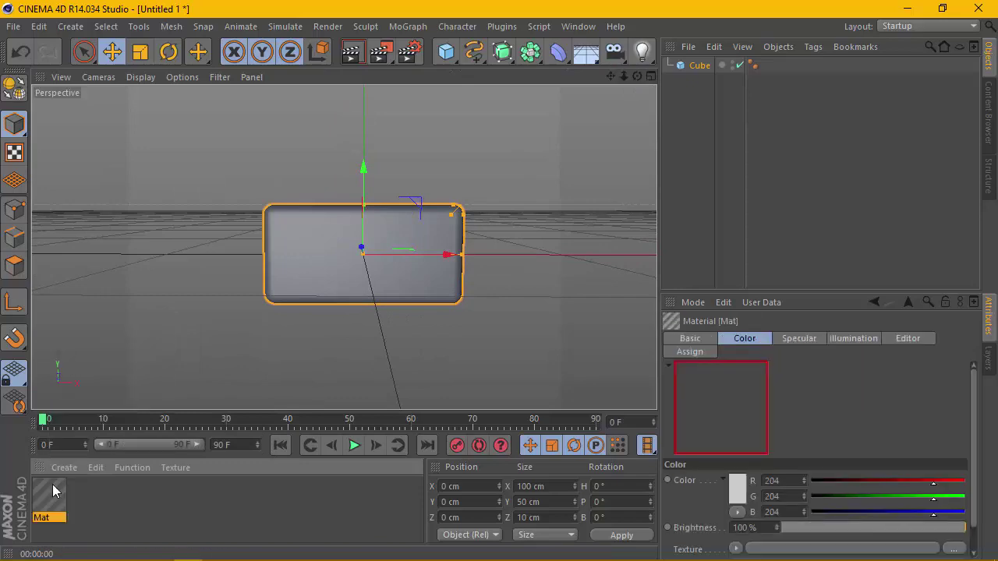
{"action": "double_click", "coordinate": [55, 492]}
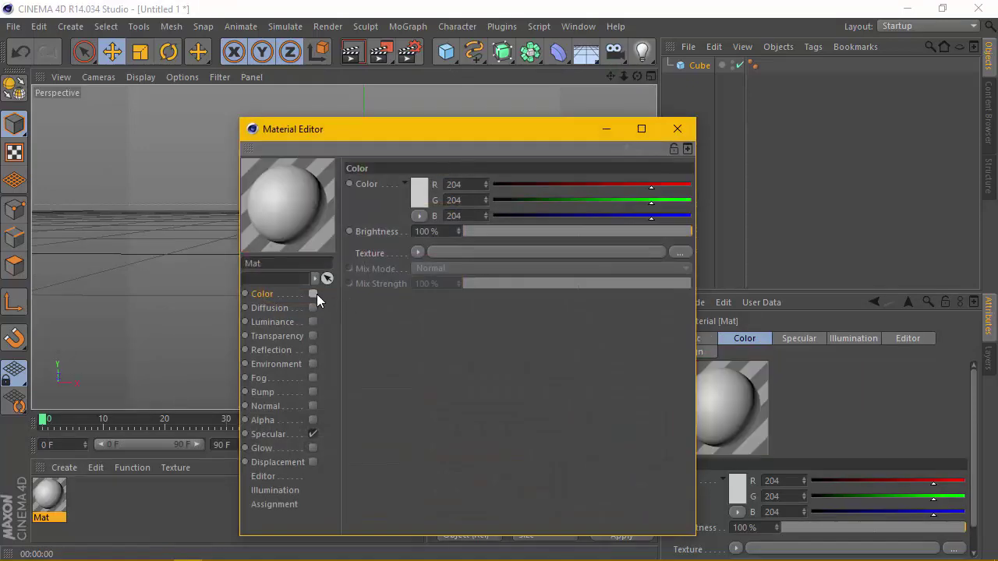
Turn off Color and Specular and give Mat a pink Luminance channel
{"action": "left_click", "coordinate": [312, 294]}
{"action": "left_click", "coordinate": [312, 434]}
{"action": "left_click", "coordinate": [313, 322]}
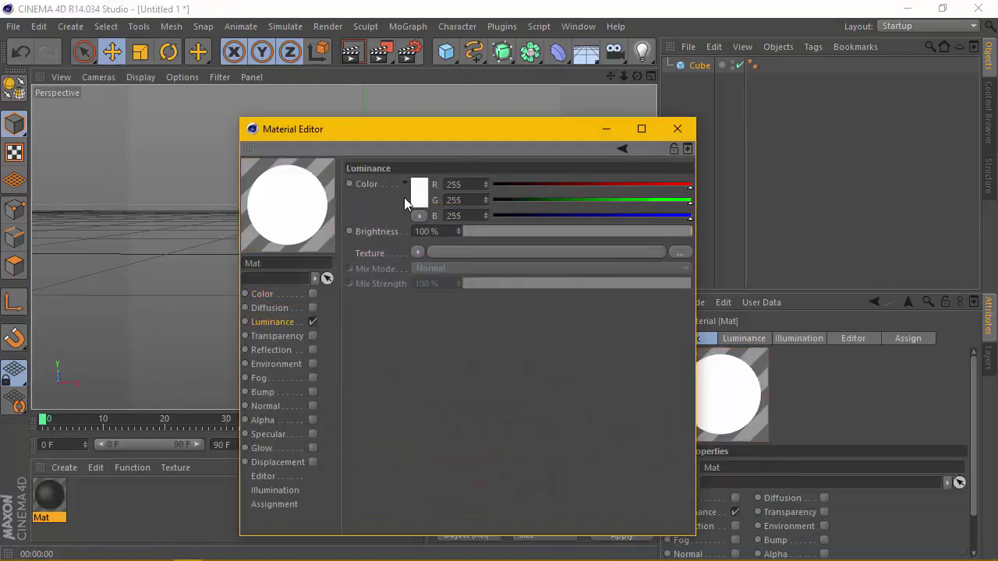
{"action": "left_click", "coordinate": [413, 191]}
{"action": "left_click_drag", "start_coordinate": [467, 125], "coordinate": [507, 124]}
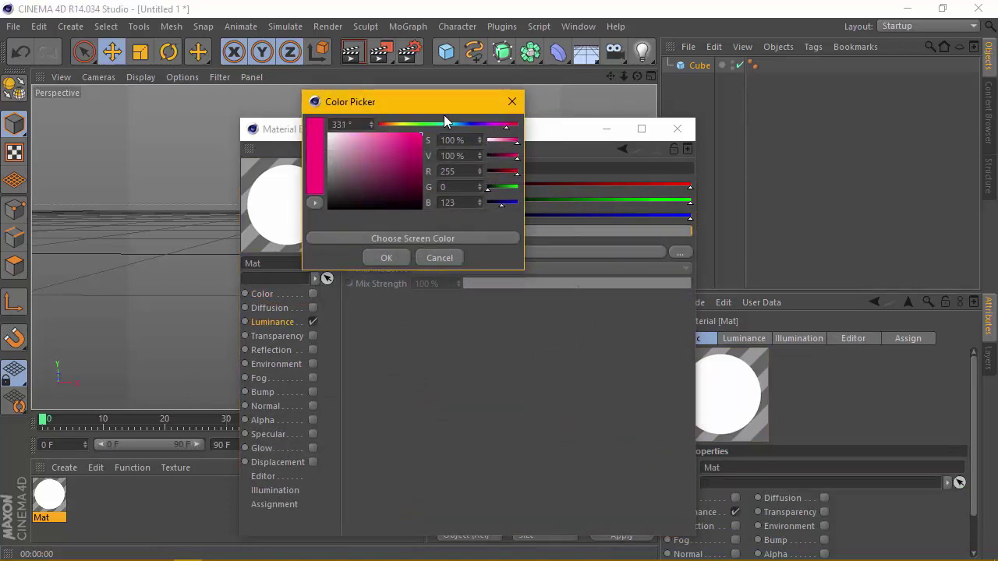
{"action": "left_click", "coordinate": [392, 262]}
{"action": "left_click", "coordinate": [692, 132]}
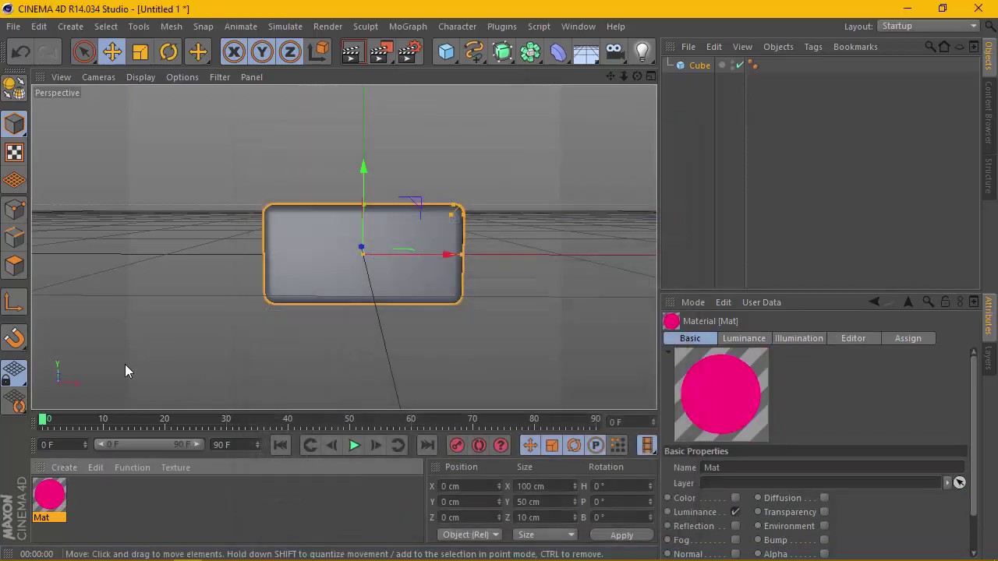
Apply Mat to the slab, preview it, and reduce its height to 40 cm
{"action": "left_click_drag", "start_coordinate": [49, 494], "coordinate": [368, 278]}
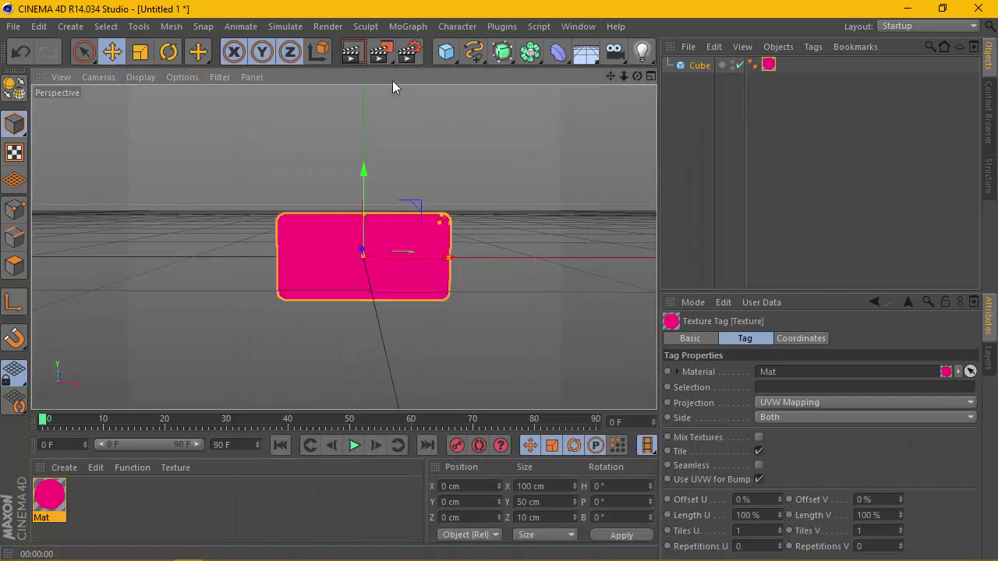
{"action": "left_click", "coordinate": [351, 51]}
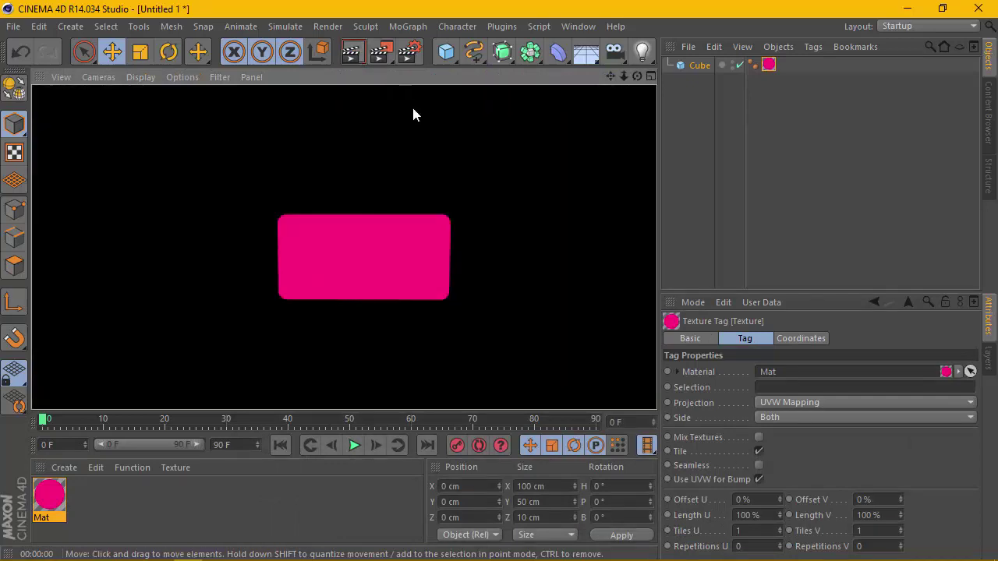
{"action": "left_click", "coordinate": [696, 65]}
{"action": "mouse_move", "coordinate": [753, 387]}
{"action": "left_mouse_down"}
{"action": "mouse_move", "coordinate": [753, 406]}
{"action": "mouse_move", "coordinate": [752, 396]}
{"action": "left_mouse_up"}
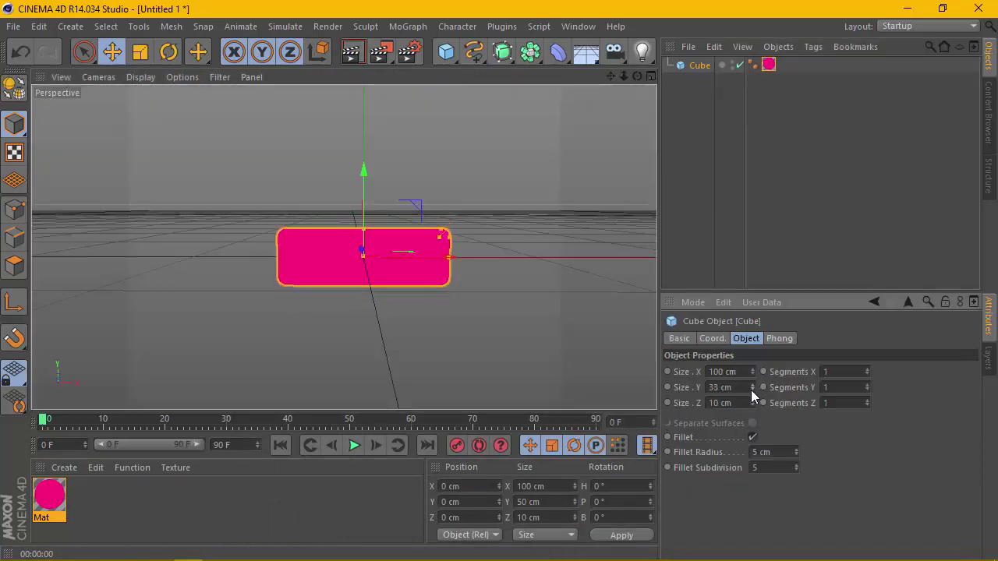
{"action": "type", "text": "0"}
{"action": "key", "text": "Return"}
{"action": "scroll", "coordinate": [377, 274], "scroll_direction": "up", "scroll_amount": 1}
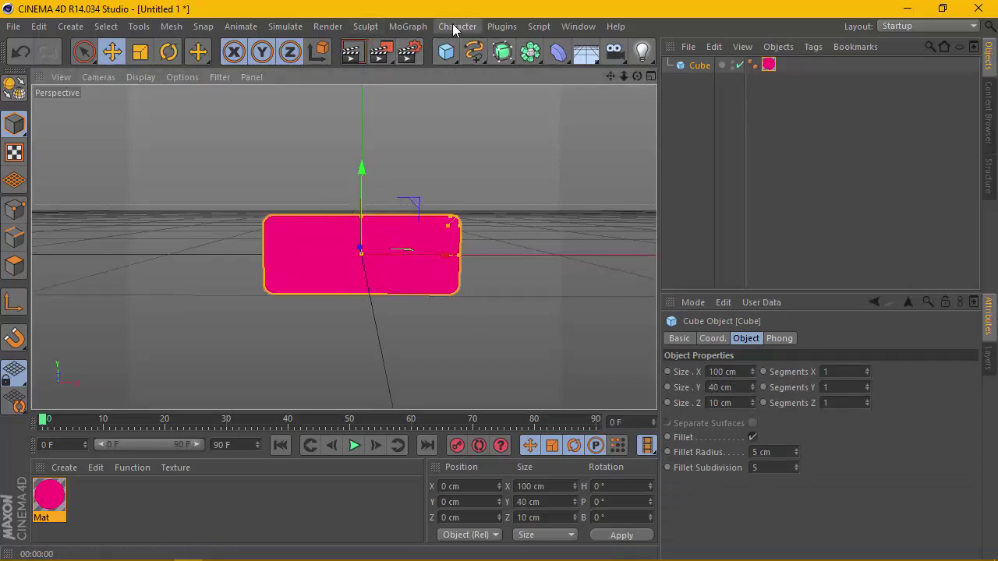
{"action": "left_click", "coordinate": [411, 28]}
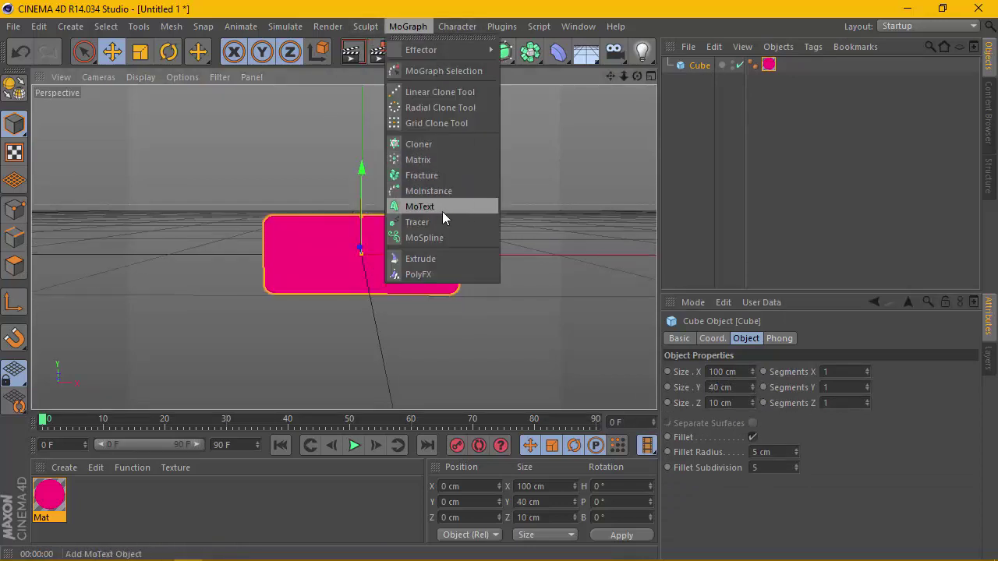
Add a MoText object and set its depth to 5 cm
{"action": "left_click", "coordinate": [440, 212]}
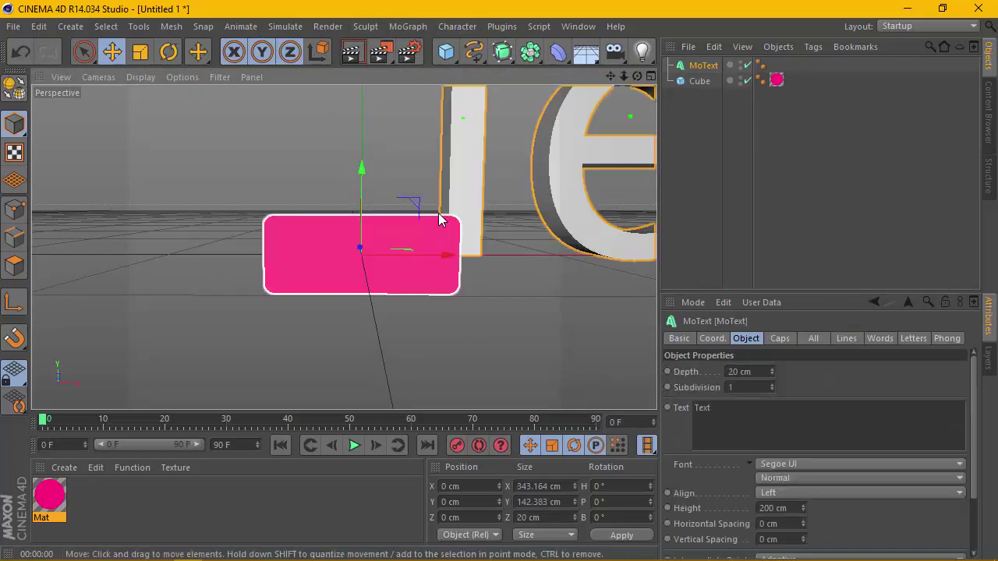
{"action": "left_click", "coordinate": [780, 508]}
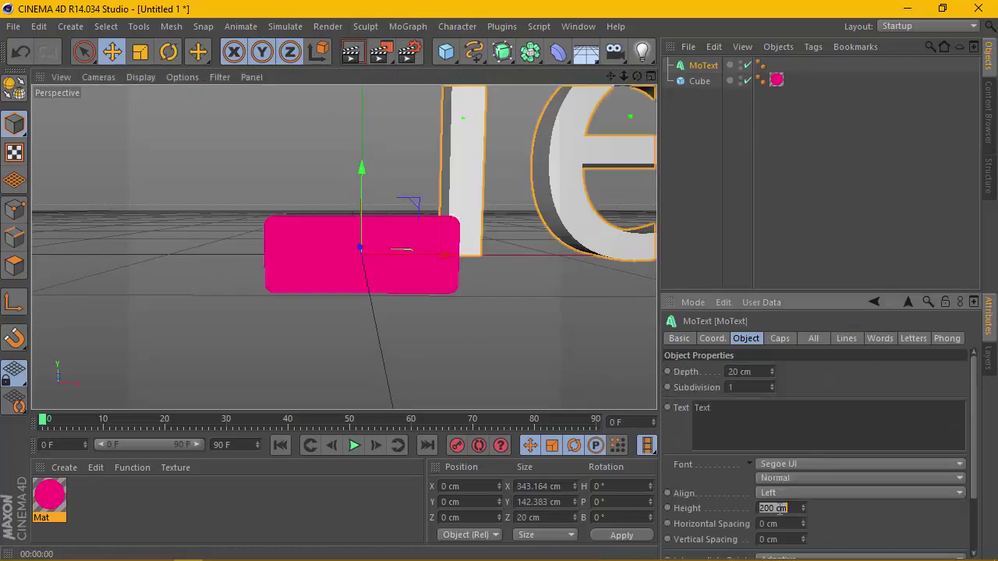
{"action": "type", "text": "50"}
{"action": "key", "text": "Return"}
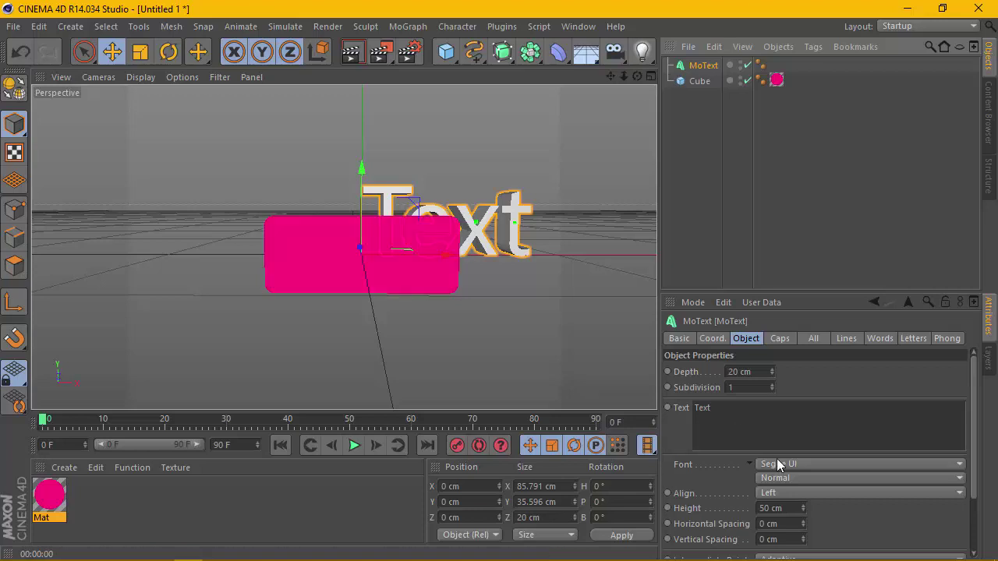
{"action": "left_click", "coordinate": [757, 370]}
{"action": "type", "text": "30"}
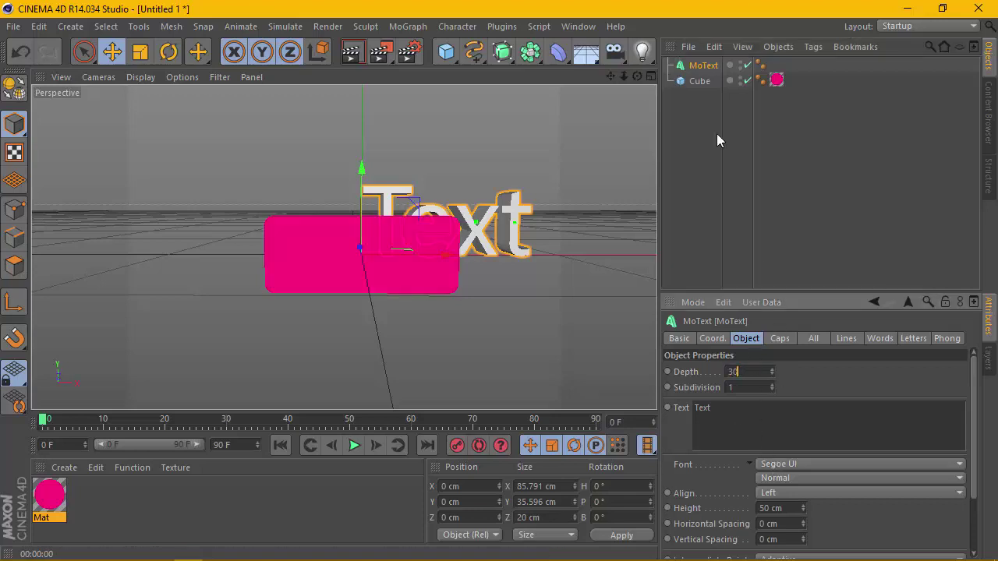
{"action": "key", "text": "Return"}
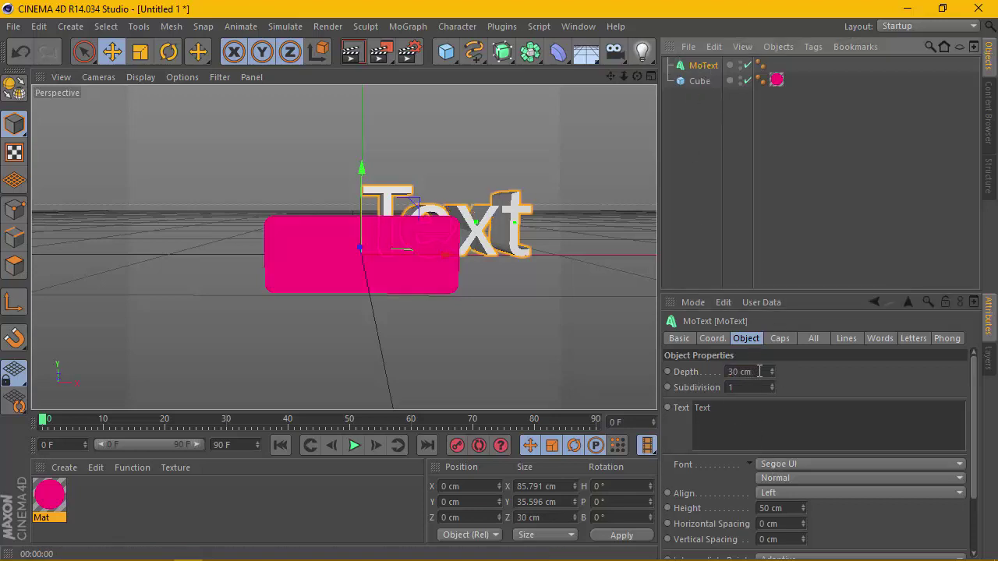
{"action": "left_click", "coordinate": [759, 371]}
{"action": "type", "text": "5"}
{"action": "key", "text": "Return"}
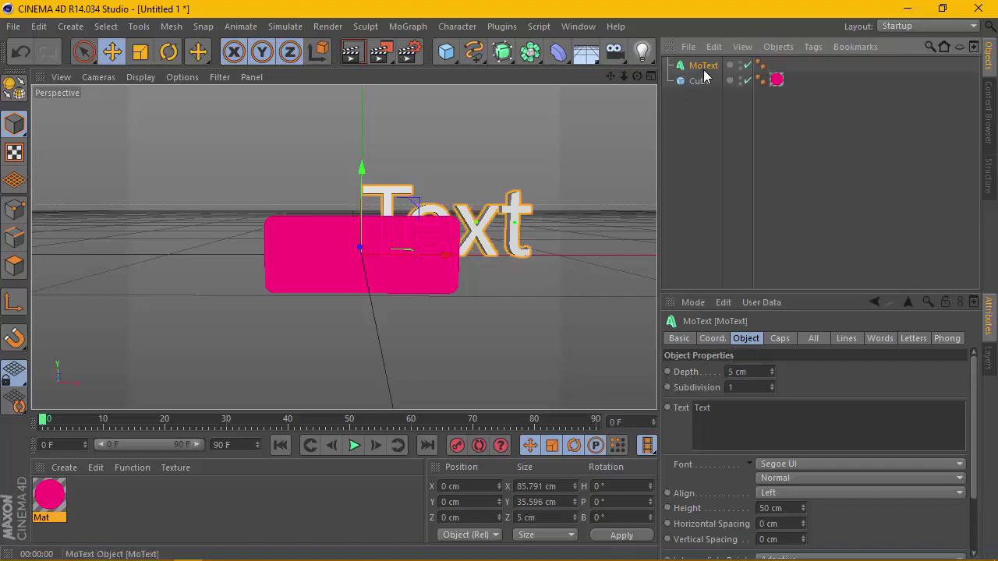
Set the text height to 30 cm and move it forward to Z -12.755 cm
{"action": "left_click", "coordinate": [791, 507]}
{"action": "type", "text": "30"}
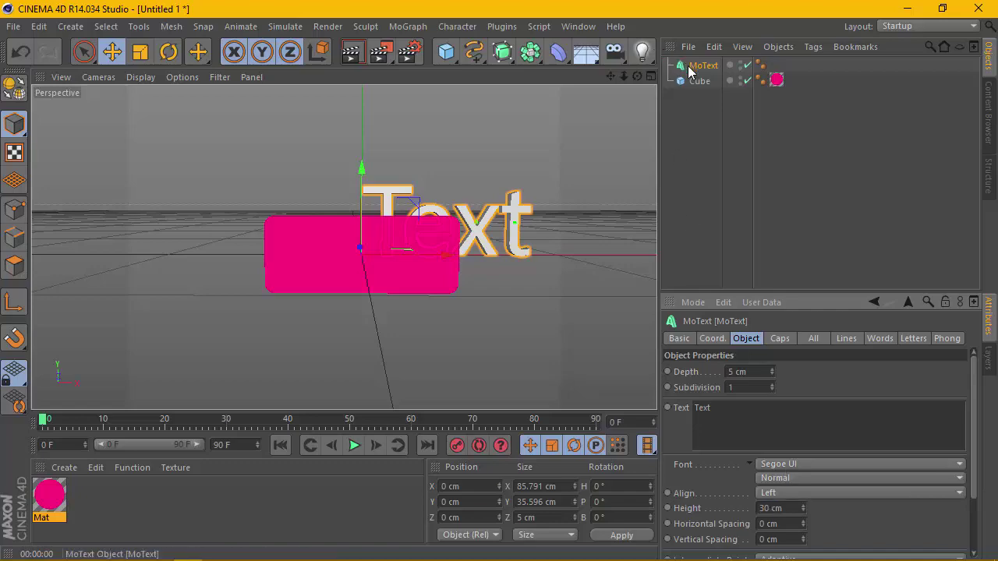
{"action": "key", "text": "Return"}
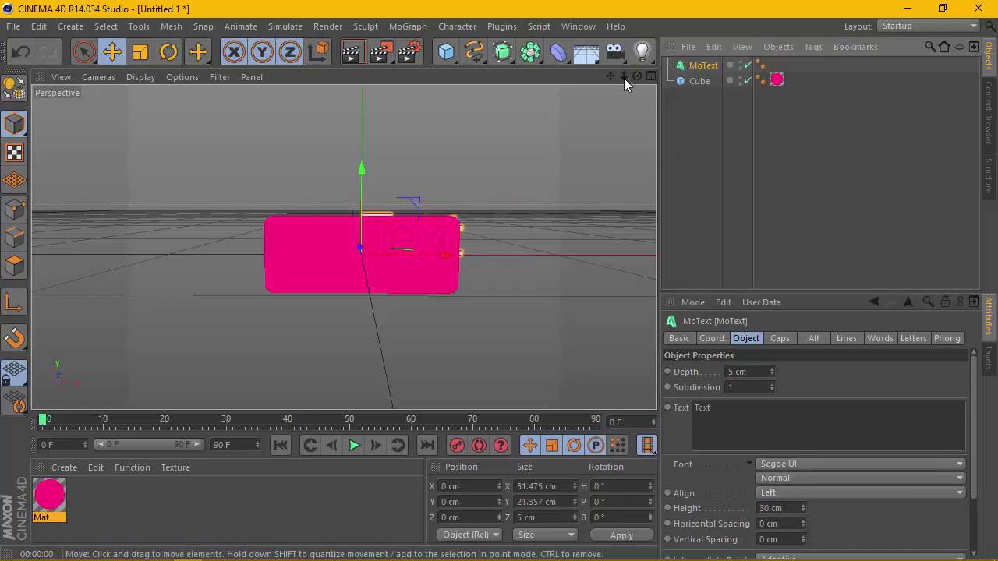
{"action": "mouse_move", "coordinate": [358, 249]}
{"action": "left_mouse_down", "text": "alt"}
{"action": "mouse_move", "coordinate": [345, 240]}
{"action": "mouse_move", "coordinate": [381, 256]}
{"action": "left_mouse_up", "text": "alt"}
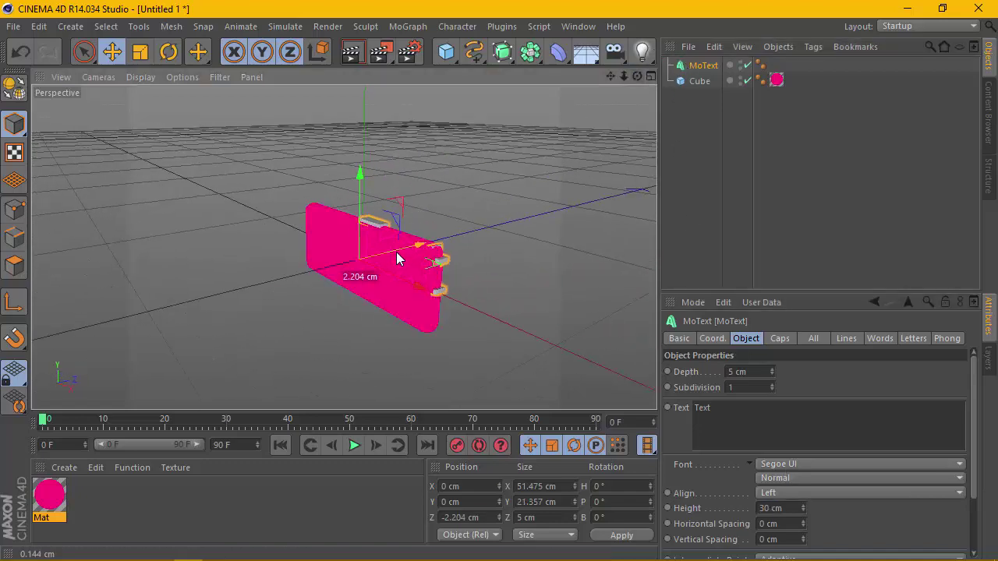
{"action": "left_click_drag", "start_coordinate": [637, 76], "coordinate": [639, 78]}
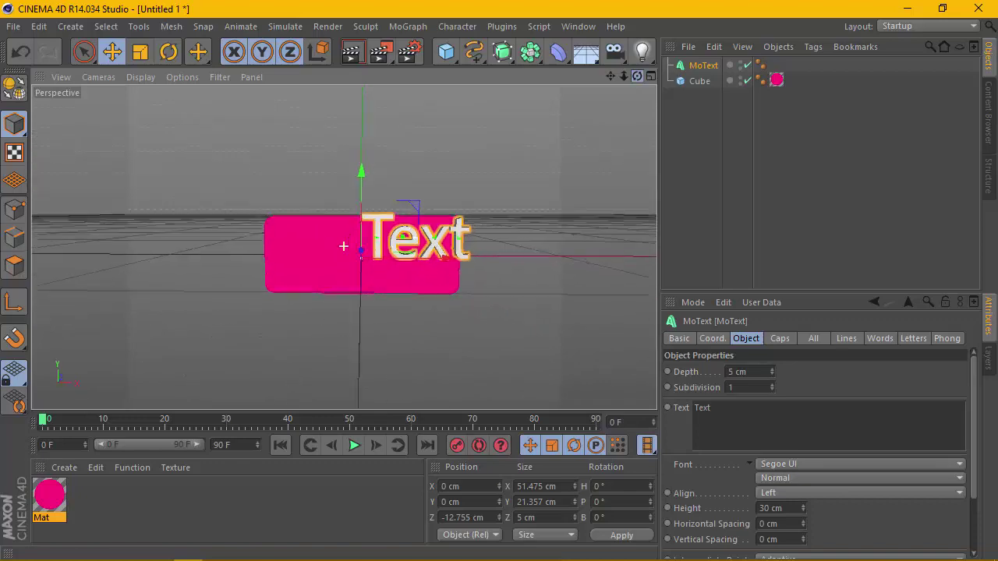
{"action": "left_click", "coordinate": [757, 373]}
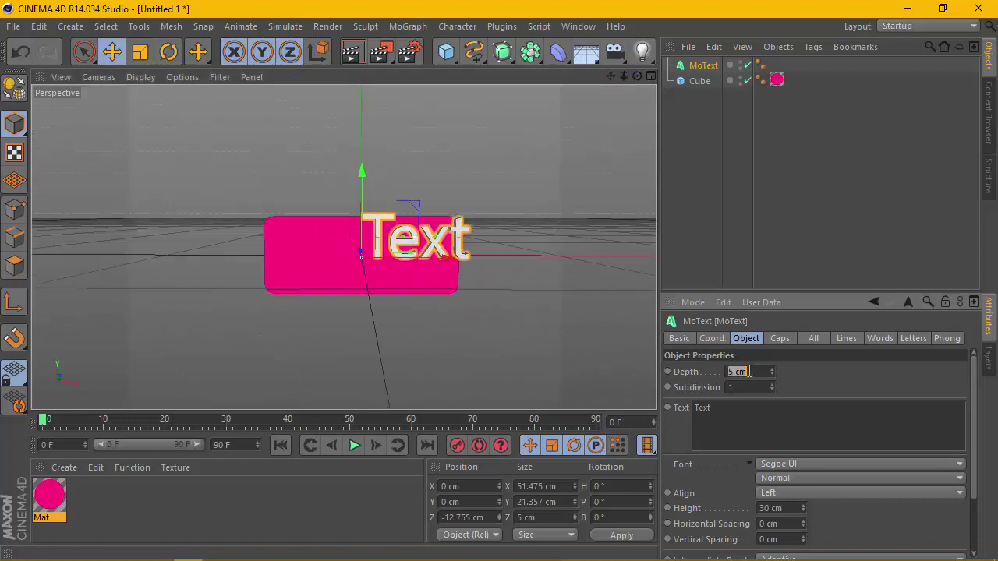
Set the text depth to 3 cm, its text to 'Click me!', and alignment to Middle
{"action": "type", "text": "3"}
{"action": "key", "text": "Return"}
{"action": "scroll", "coordinate": [403, 211], "scroll_direction": "up", "scroll_amount": 3}
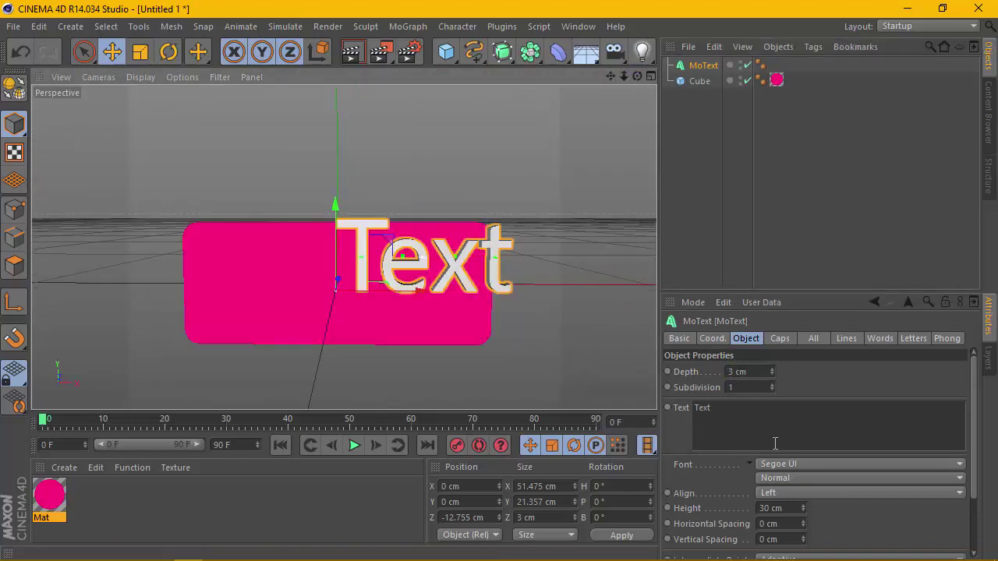
{"action": "left_click_drag", "start_coordinate": [775, 443], "coordinate": [653, 403]}
{"action": "type", "text": "Click me!"}
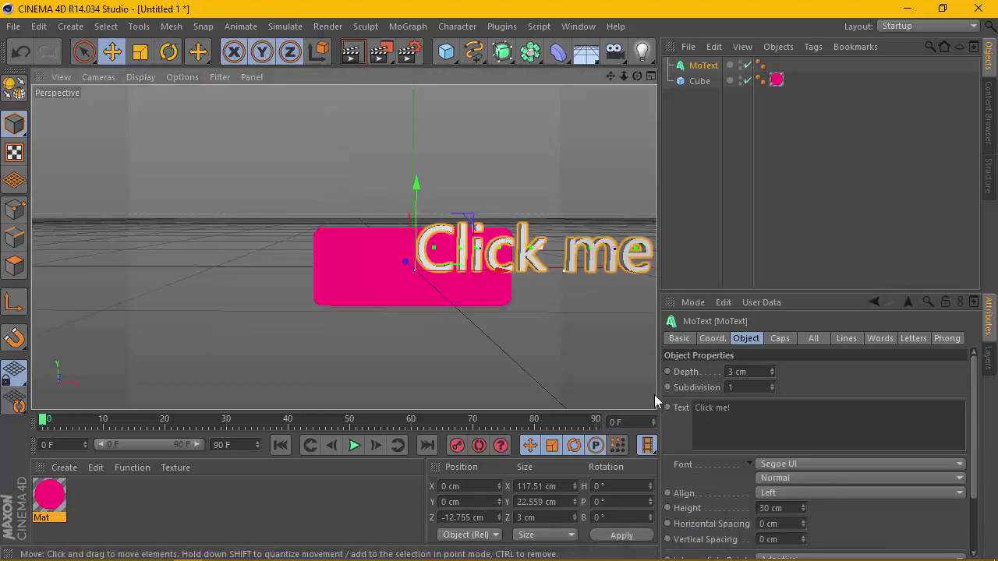
{"action": "left_click_drag", "start_coordinate": [610, 75], "coordinate": [528, 76]}
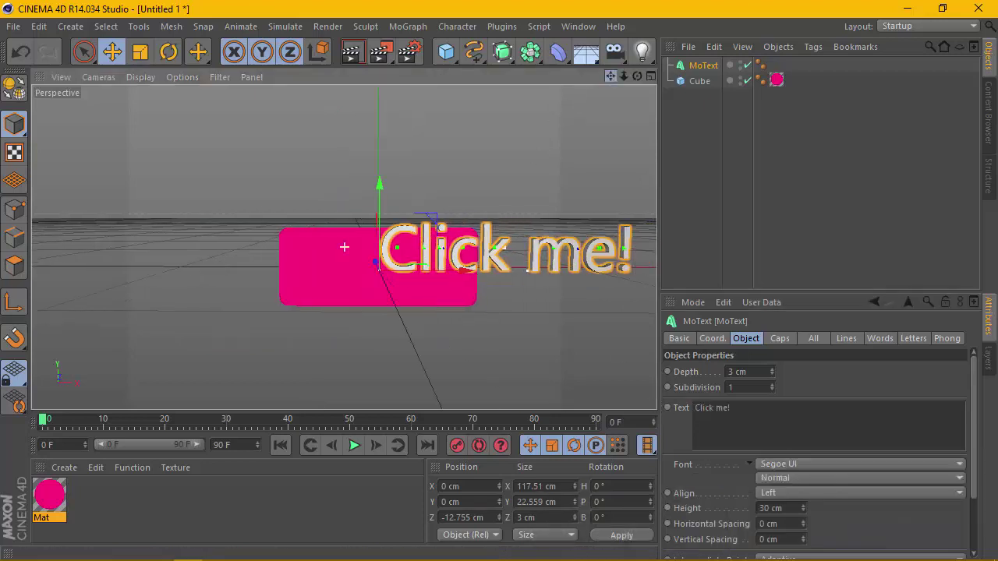
{"action": "left_click", "coordinate": [826, 490]}
{"action": "left_click", "coordinate": [828, 524]}
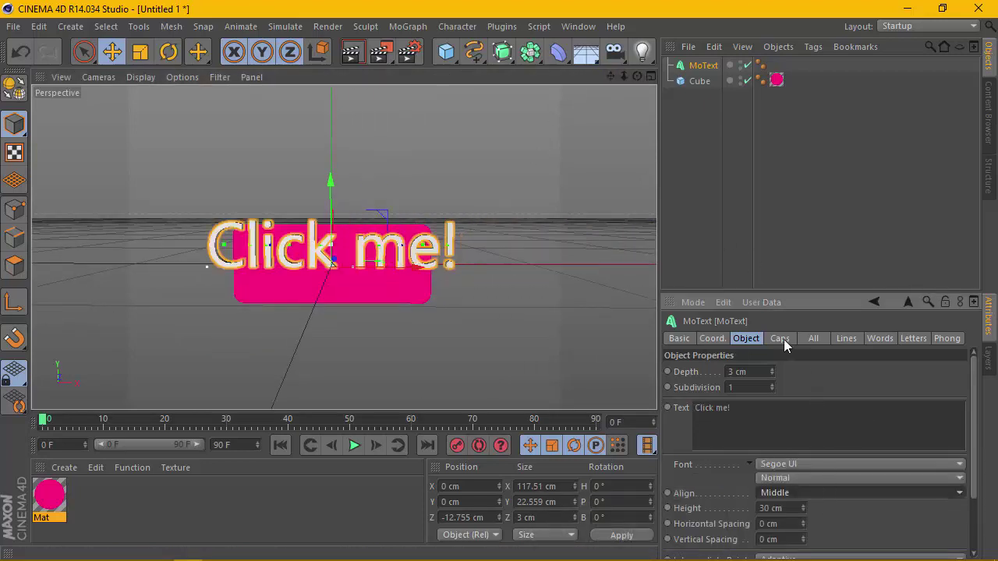
Make the text 15 cm tall and move it down onto the box
{"action": "left_click", "coordinate": [787, 508]}
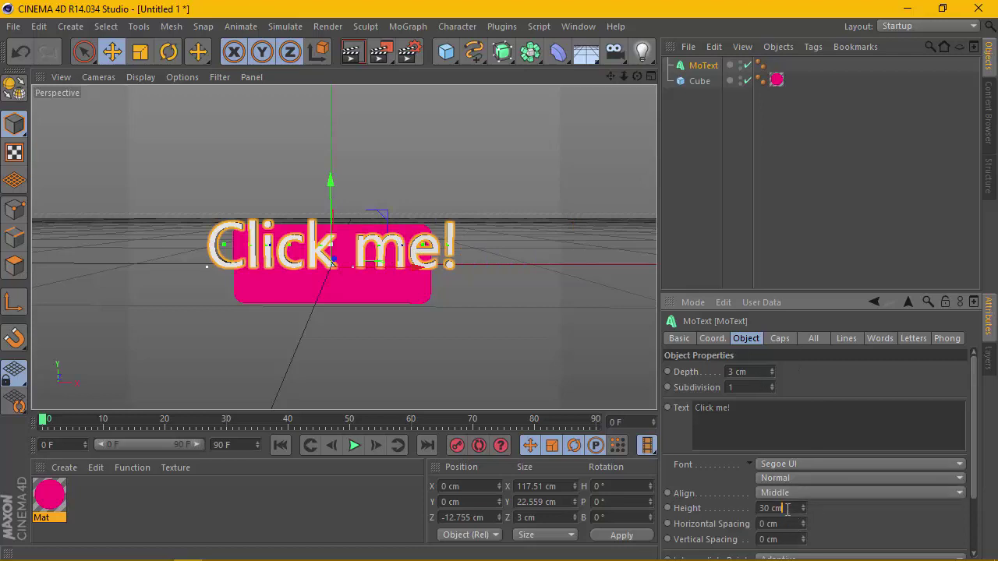
{"action": "type", "text": "10"}
{"action": "key", "text": "Return"}
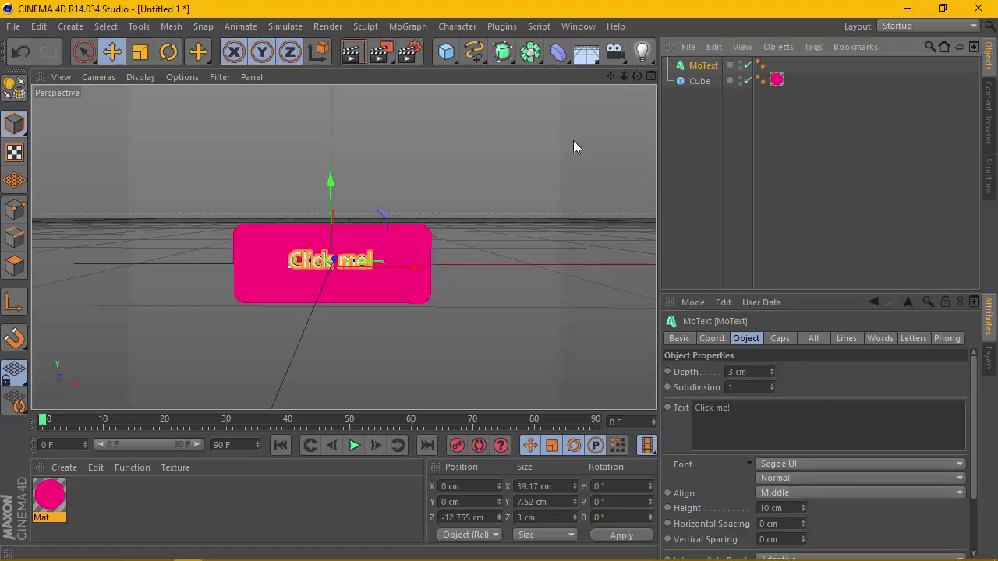
{"action": "left_click", "coordinate": [787, 510]}
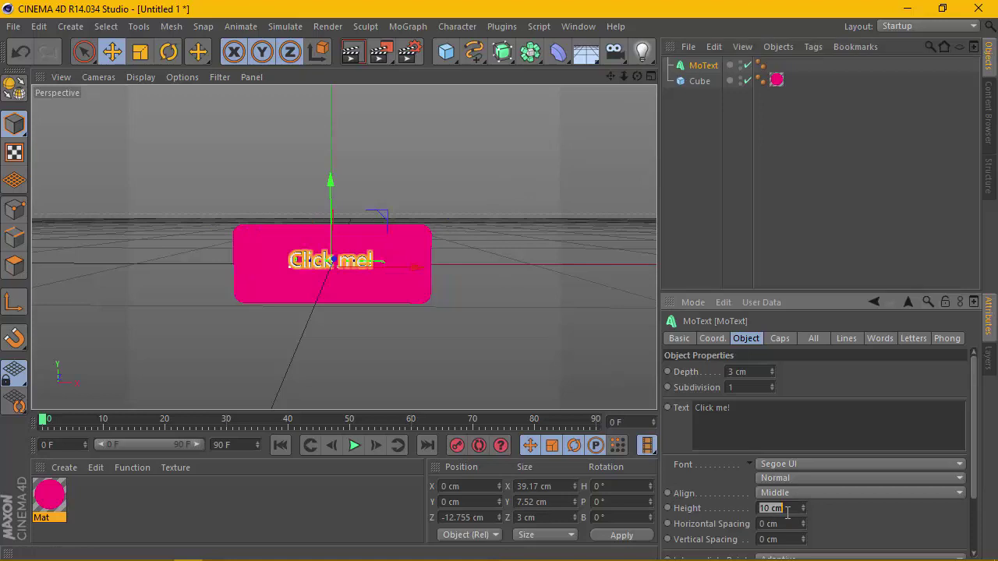
{"action": "type", "text": "15"}
{"action": "left_click", "coordinate": [704, 62]}
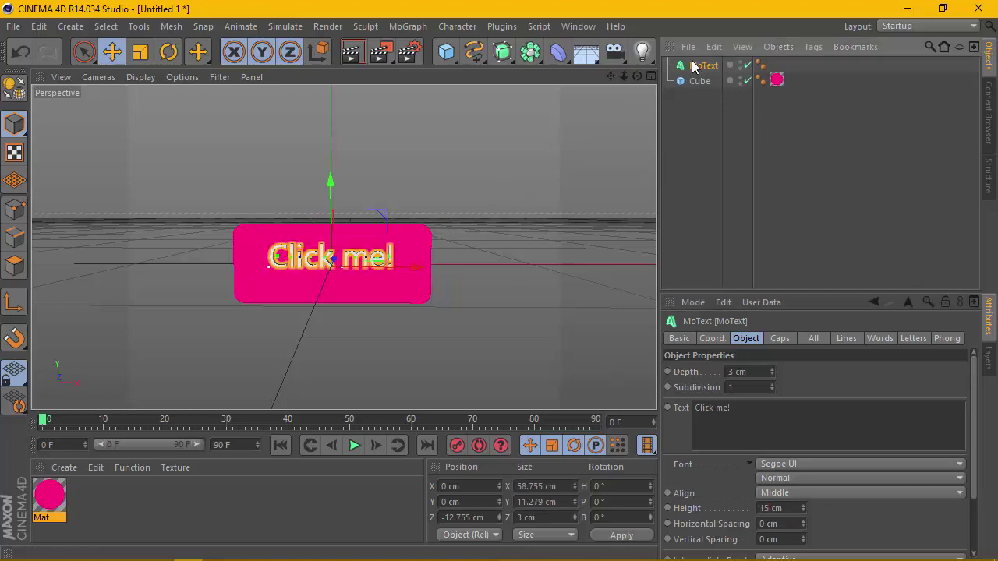
{"action": "left_click_drag", "start_coordinate": [323, 200], "coordinate": [323, 217]}
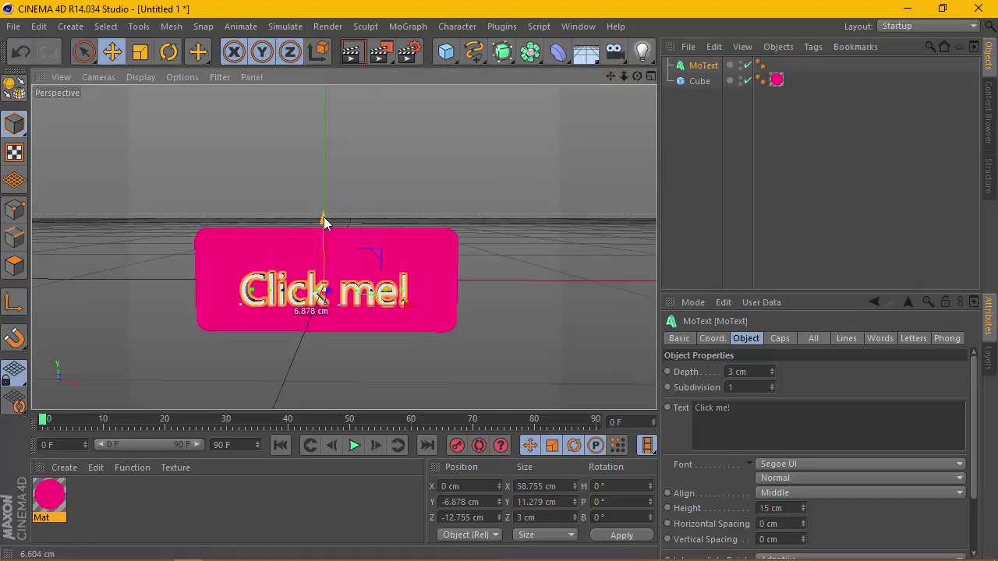
Create a new material Mat.1 with a white Luminance colour
{"action": "double_click", "coordinate": [88, 499]}
{"action": "double_click", "coordinate": [88, 501]}
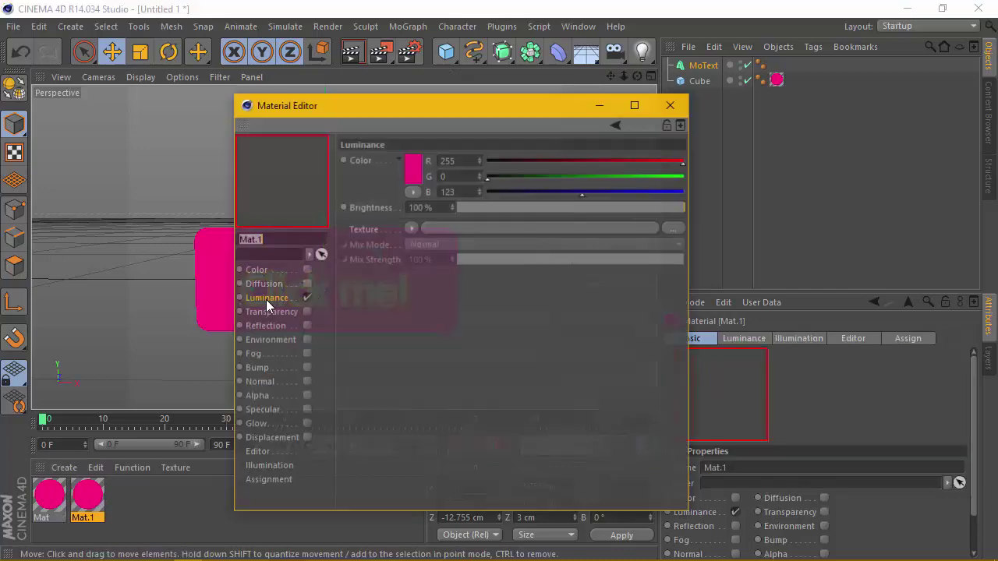
{"action": "left_click", "coordinate": [251, 270]}
{"action": "left_click", "coordinate": [412, 167]}
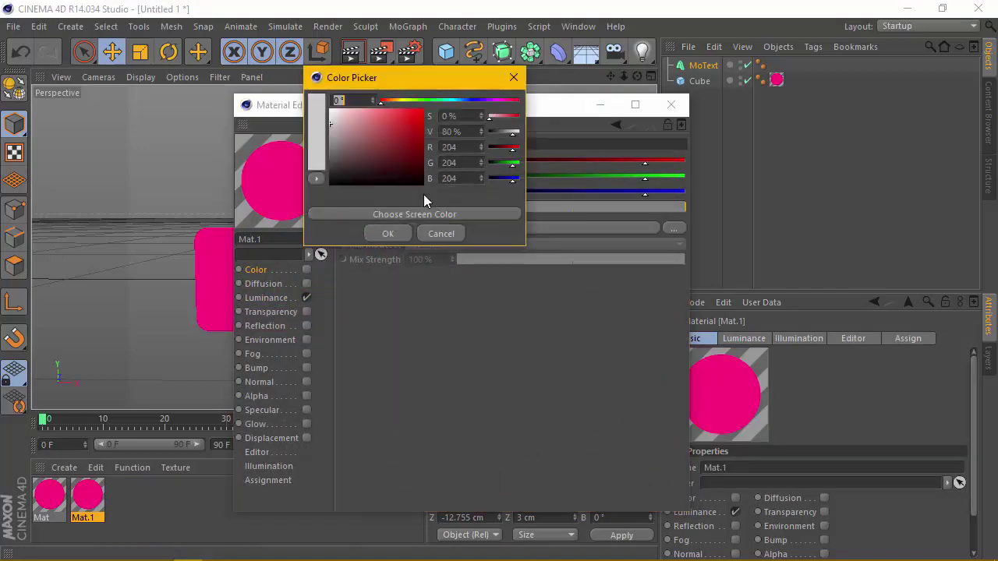
{"action": "left_click", "coordinate": [439, 231]}
{"action": "left_click", "coordinate": [296, 298]}
{"action": "left_click", "coordinate": [412, 167]}
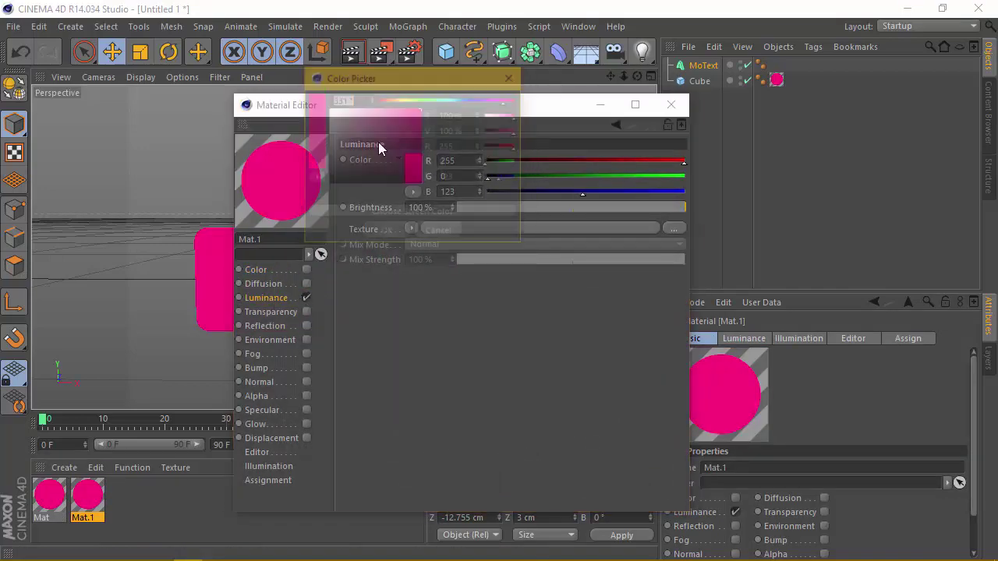
{"action": "left_click_drag", "start_coordinate": [378, 141], "coordinate": [322, 99]}
{"action": "left_click", "coordinate": [381, 232]}
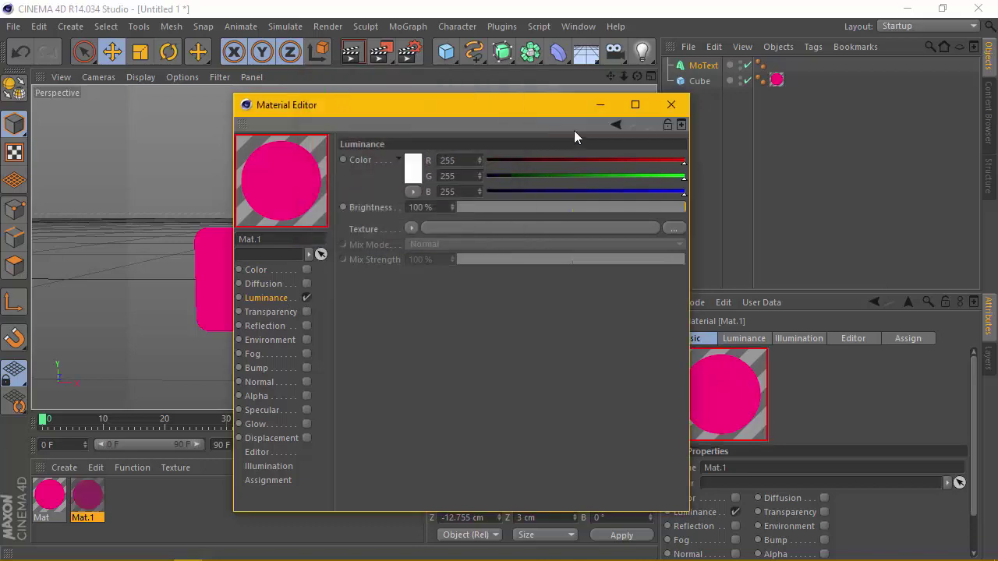
Apply the white Mat.1 material to the MoText object
{"action": "left_click", "coordinate": [671, 105]}
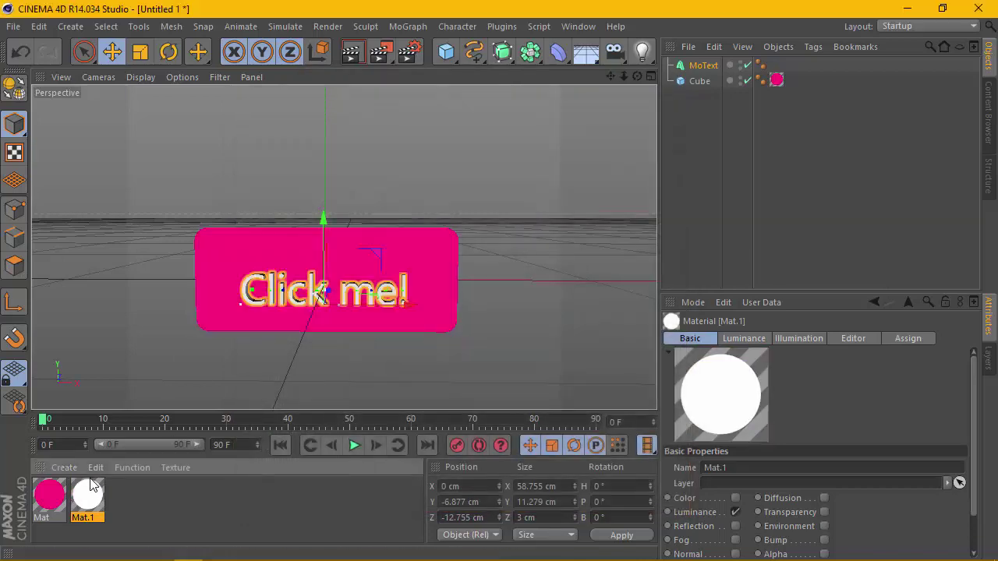
{"action": "left_click_drag", "start_coordinate": [87, 497], "coordinate": [713, 65]}
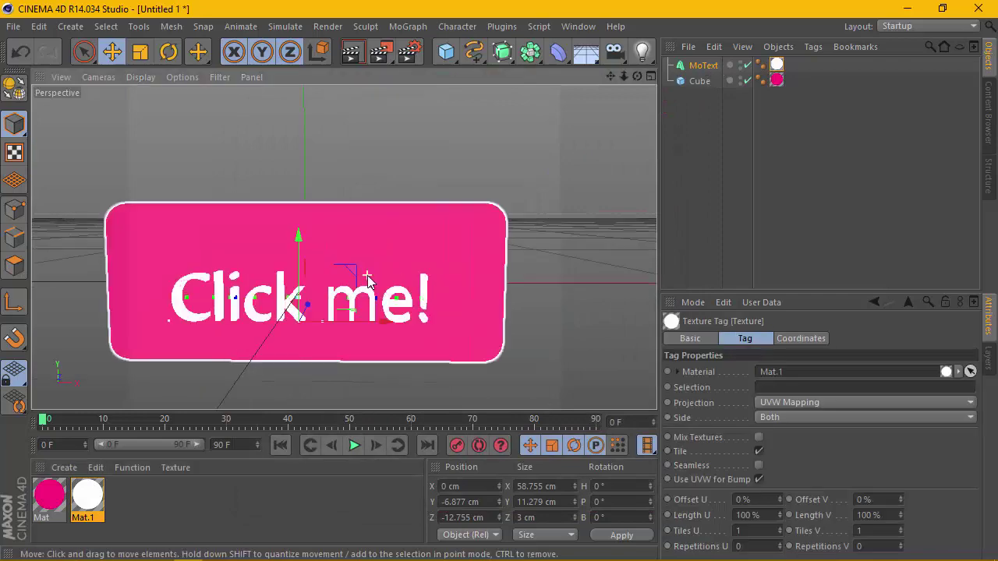
{"action": "scroll", "coordinate": [344, 246], "scroll_direction": "up", "scroll_amount": 3}
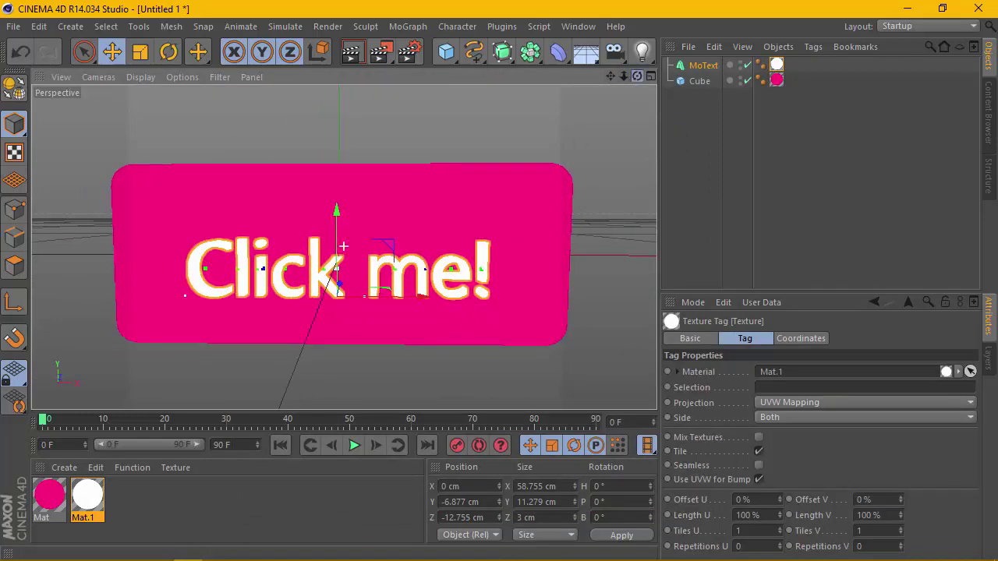
Centre the text on the pink button and render a preview
{"action": "left_click_drag", "start_coordinate": [335, 214], "coordinate": [335, 203]}
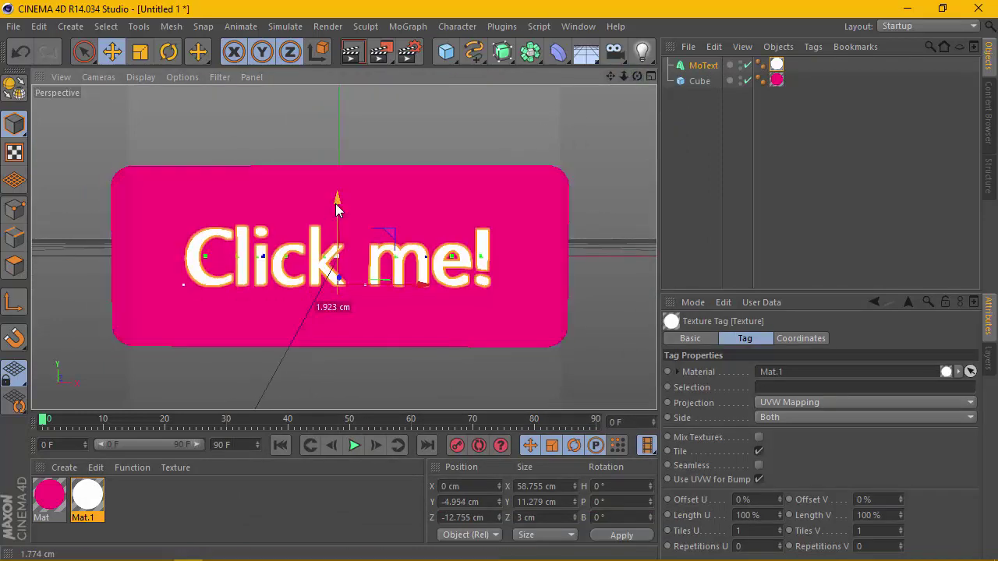
{"action": "left_click_drag", "start_coordinate": [381, 287], "coordinate": [369, 287]}
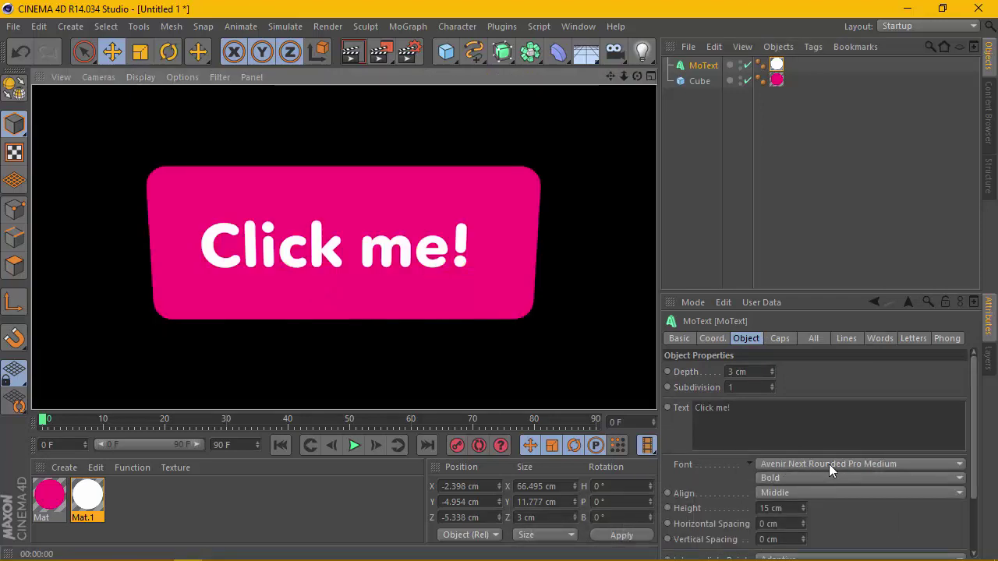
{"action": "scroll", "coordinate": [430, 278], "scroll_direction": "down", "scroll_amount": 2}
{"action": "scroll", "coordinate": [430, 278], "scroll_direction": "down", "scroll_amount": 2}
{"action": "left_click_drag", "start_coordinate": [637, 76], "coordinate": [592, 87]}
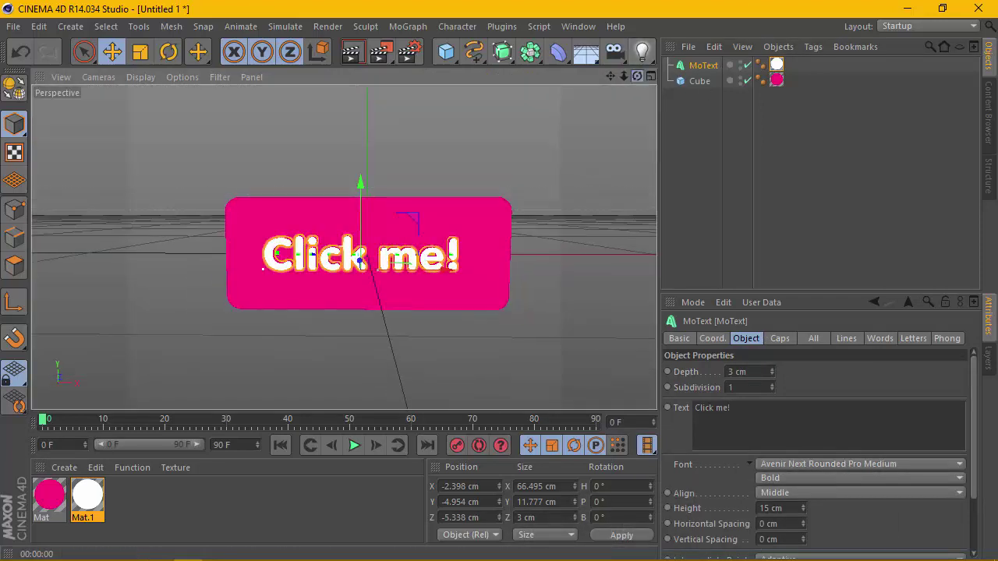
{"action": "left_click_drag", "start_coordinate": [433, 279], "coordinate": [435, 278]}
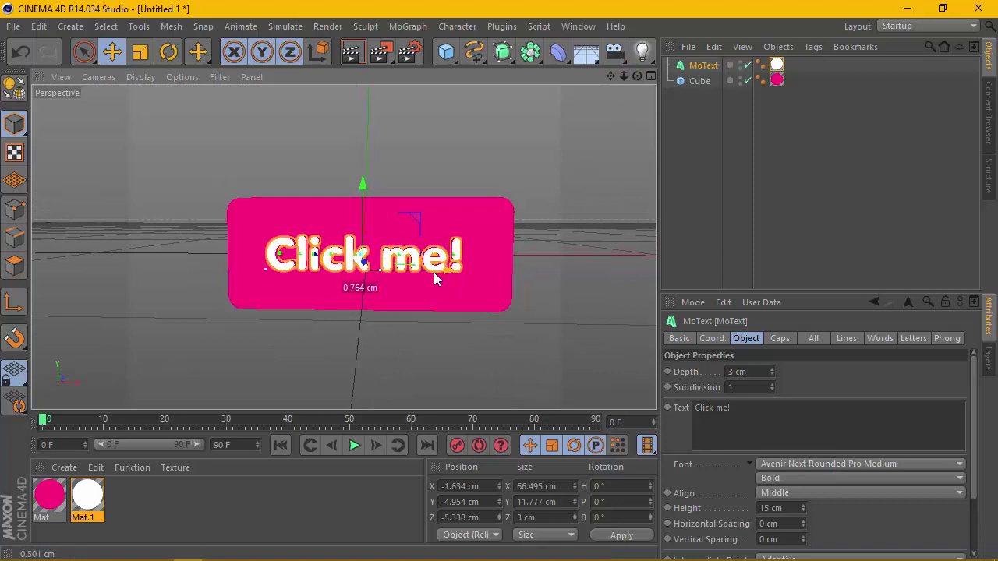
{"action": "key", "text": "ctrl+r"}
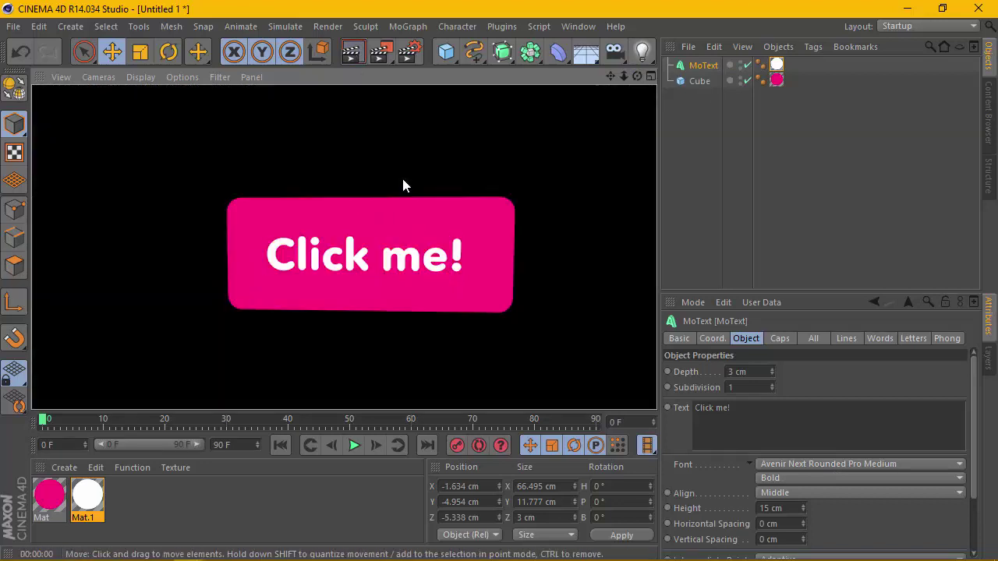
Merge the hand pointer scene into the button scene and preview-render it
{"action": "left_click", "coordinate": [13, 26]}
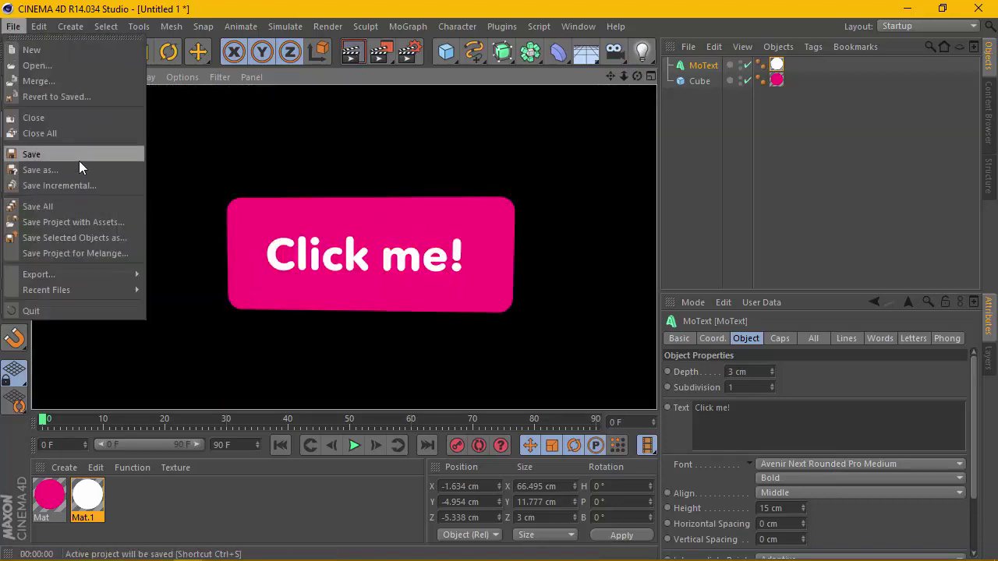
{"action": "left_click", "coordinate": [77, 79]}
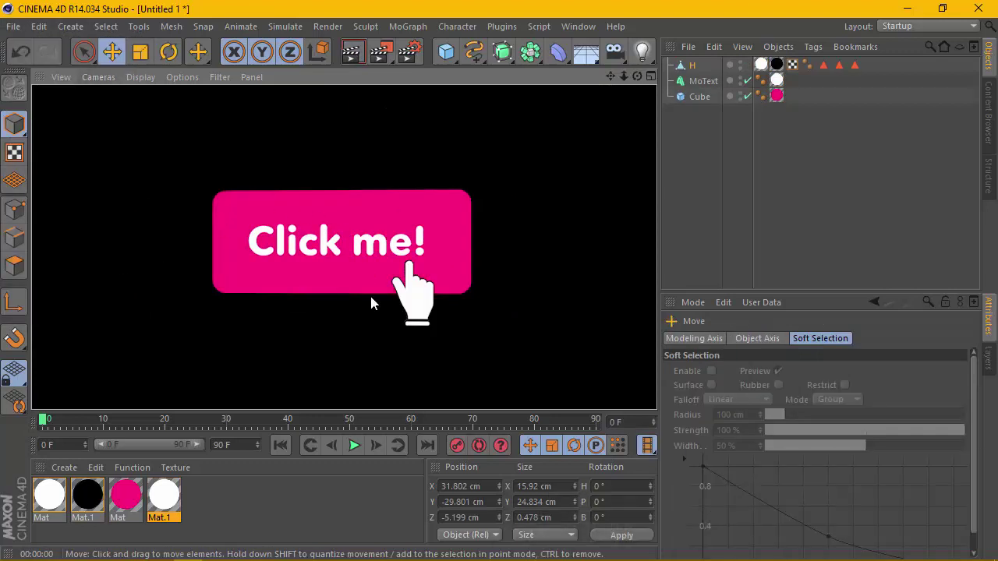
{"action": "left_click", "coordinate": [394, 308]}
{"action": "left_click", "coordinate": [352, 53]}
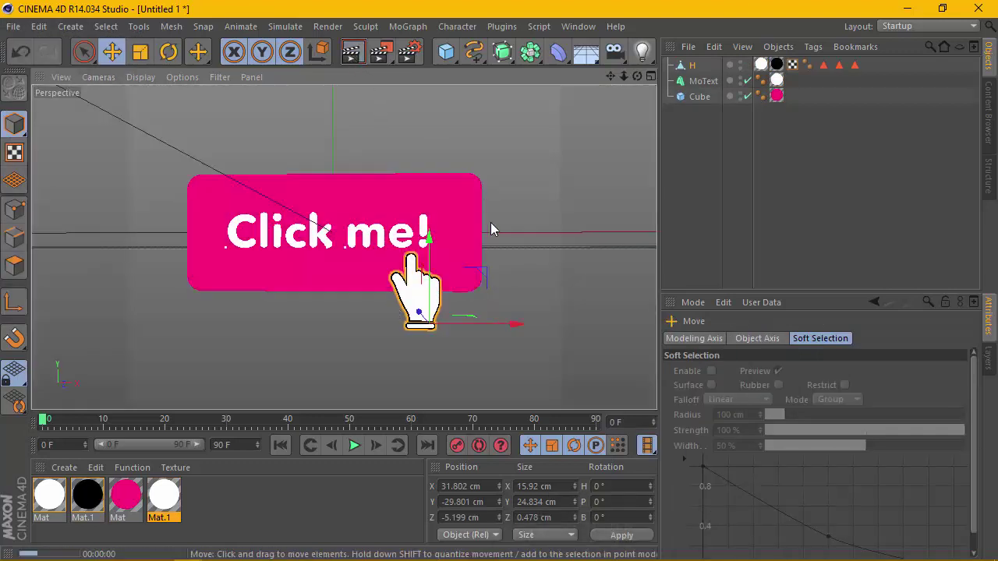
{"action": "left_click", "coordinate": [438, 278]}
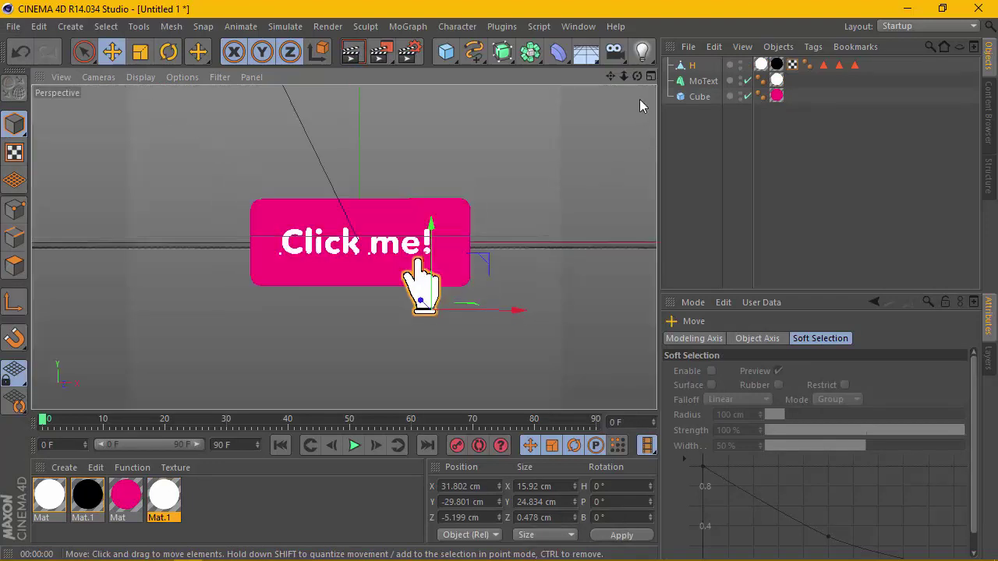
Re-render the button from a new angle, then open Render Settings
{"action": "left_click_drag", "start_coordinate": [637, 76], "coordinate": [639, 99]}
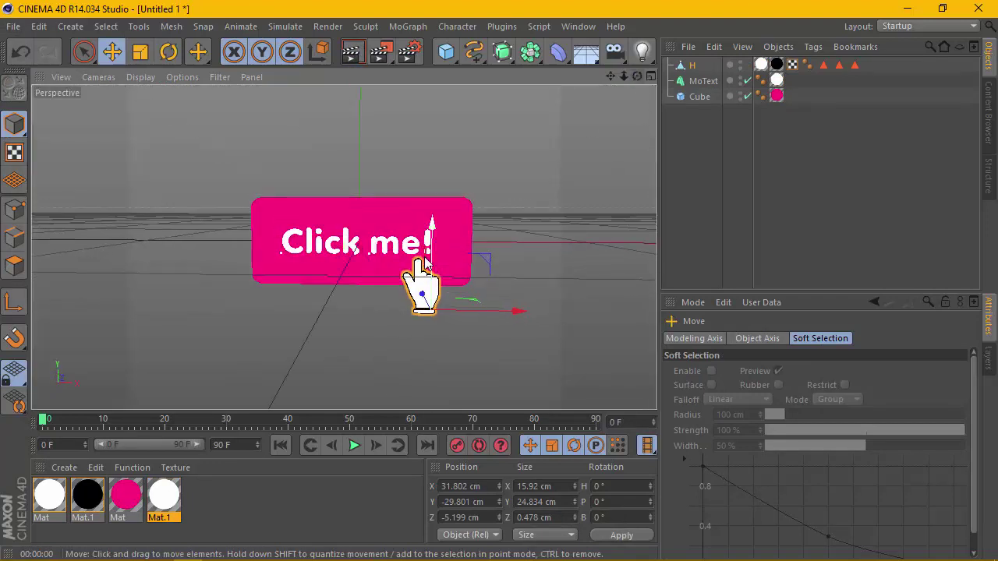
{"action": "scroll", "coordinate": [467, 156], "scroll_direction": "up", "scroll_amount": 2}
{"action": "left_click", "coordinate": [351, 53]}
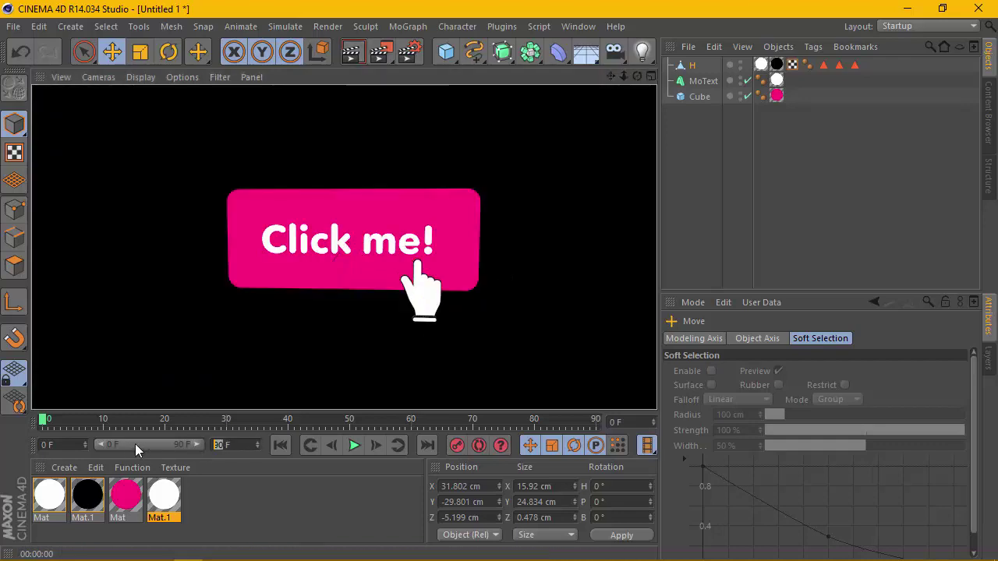
{"action": "left_click", "coordinate": [102, 447]}
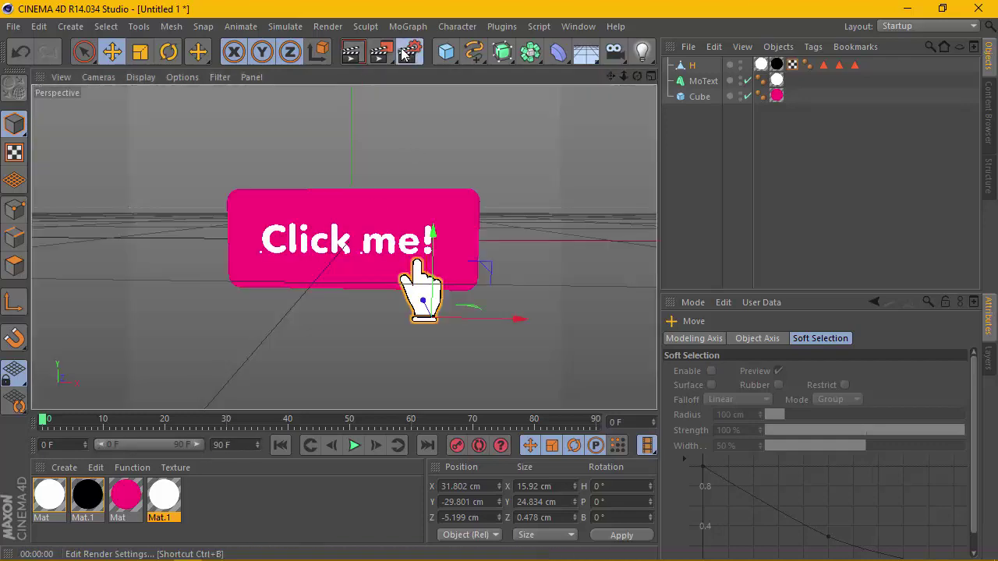
{"action": "left_click", "coordinate": [406, 51]}
Keep the Standard renderer, use the HDTV 720 size at 30 fps, and render all frames
{"action": "left_click", "coordinate": [96, 49]}
{"action": "left_click", "coordinate": [47, 70]}
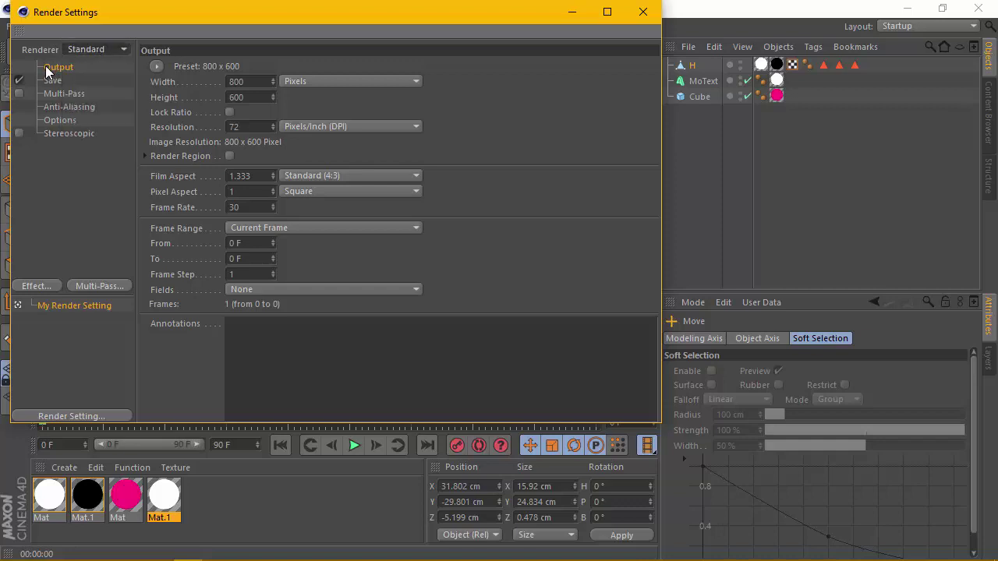
{"action": "left_click", "coordinate": [155, 66]}
{"action": "left_click", "coordinate": [219, 109]}
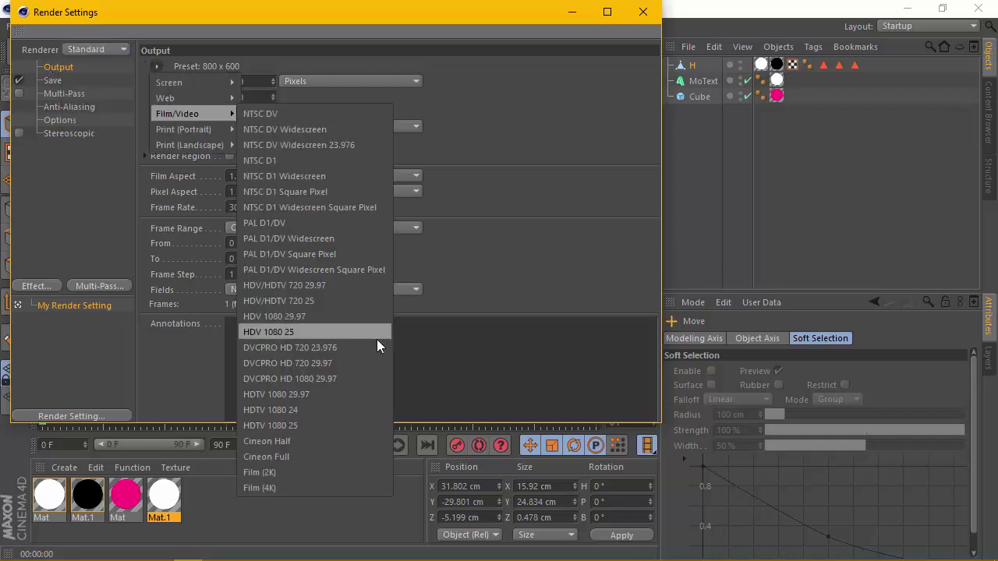
{"action": "left_click", "coordinate": [350, 343]}
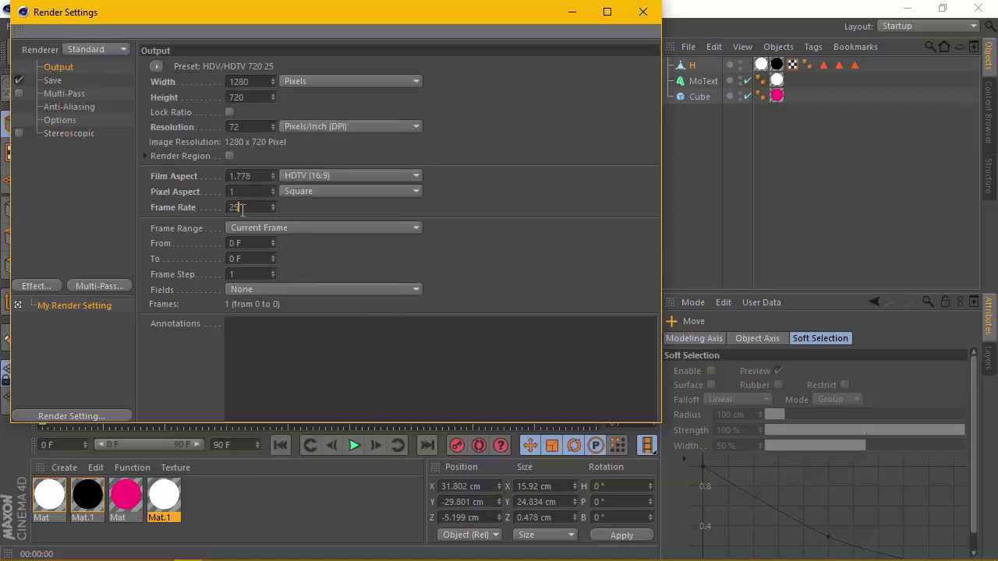
{"action": "type", "text": "30"}
{"action": "left_click", "coordinate": [288, 223]}
{"action": "left_click", "coordinate": [279, 273]}
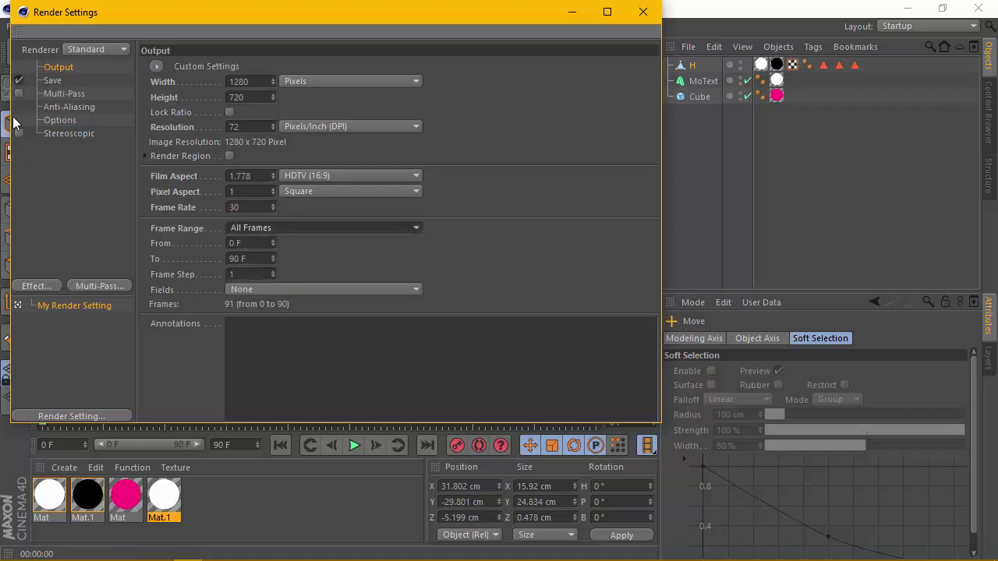
Save output as QuickTime Movie and set anti-aliasing to Best, then close the settings
{"action": "left_click", "coordinate": [59, 78]}
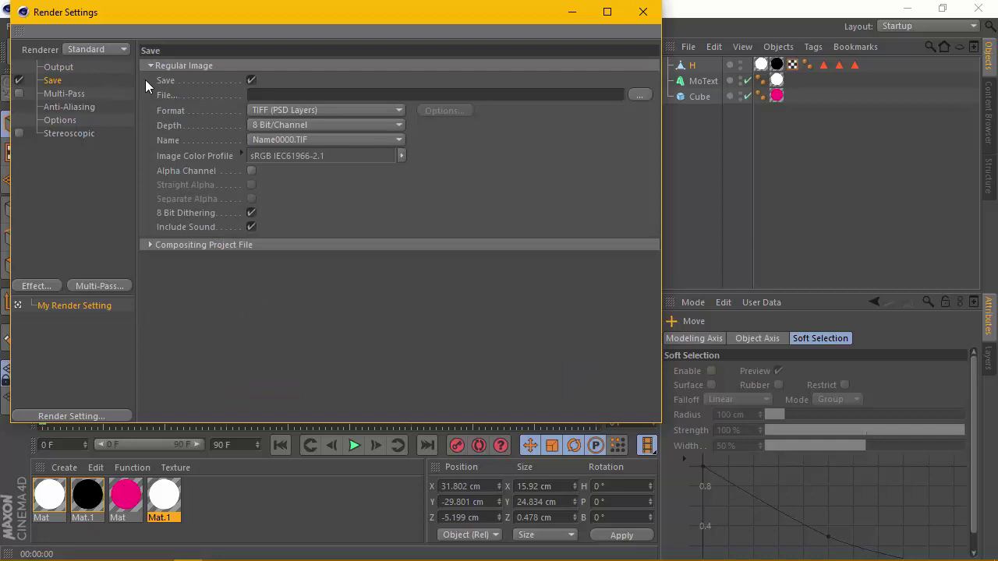
{"action": "left_click", "coordinate": [265, 110]}
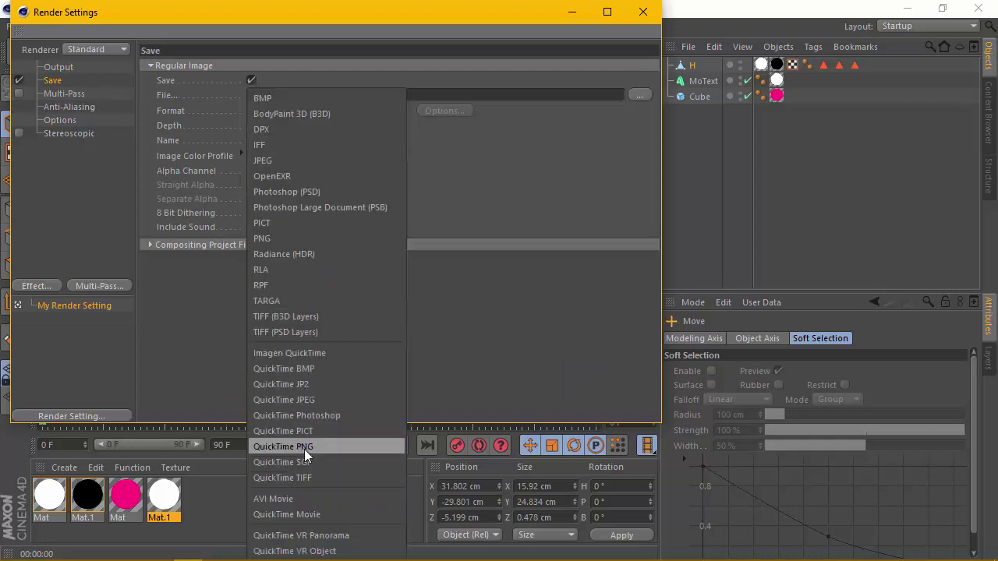
{"action": "left_click", "coordinate": [324, 513]}
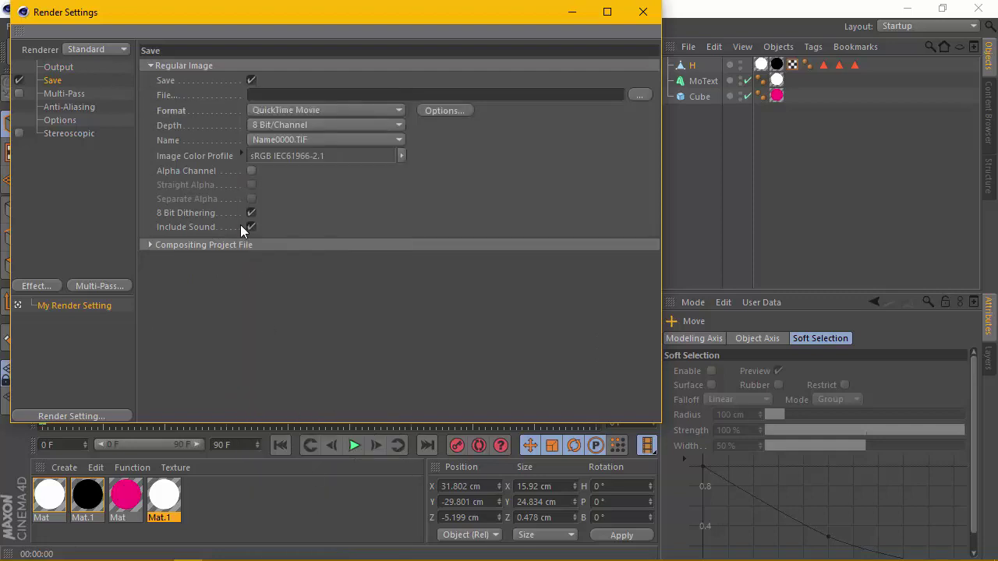
{"action": "left_click", "coordinate": [58, 69]}
{"action": "left_click", "coordinate": [61, 99]}
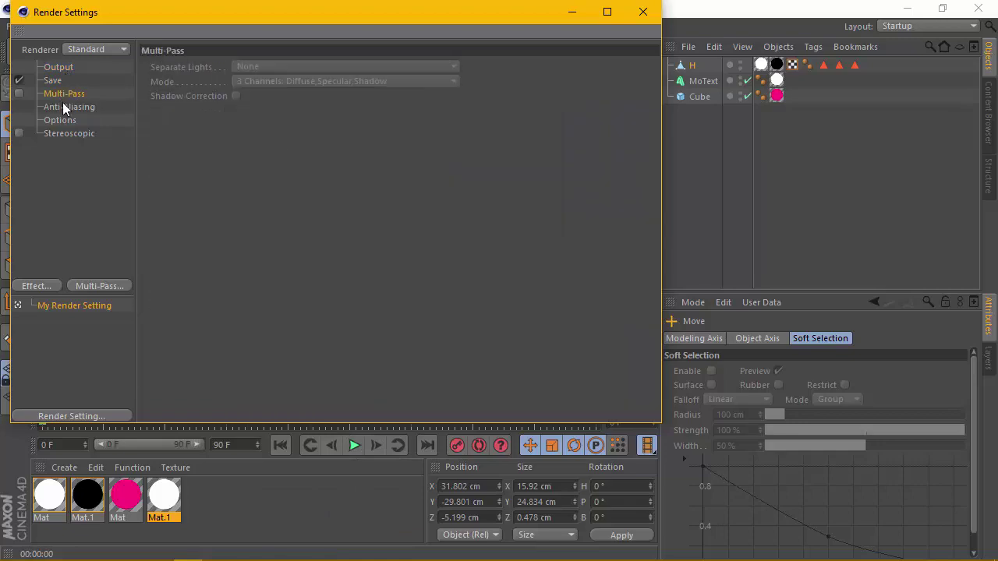
{"action": "left_click", "coordinate": [64, 102]}
{"action": "left_click", "coordinate": [310, 66]}
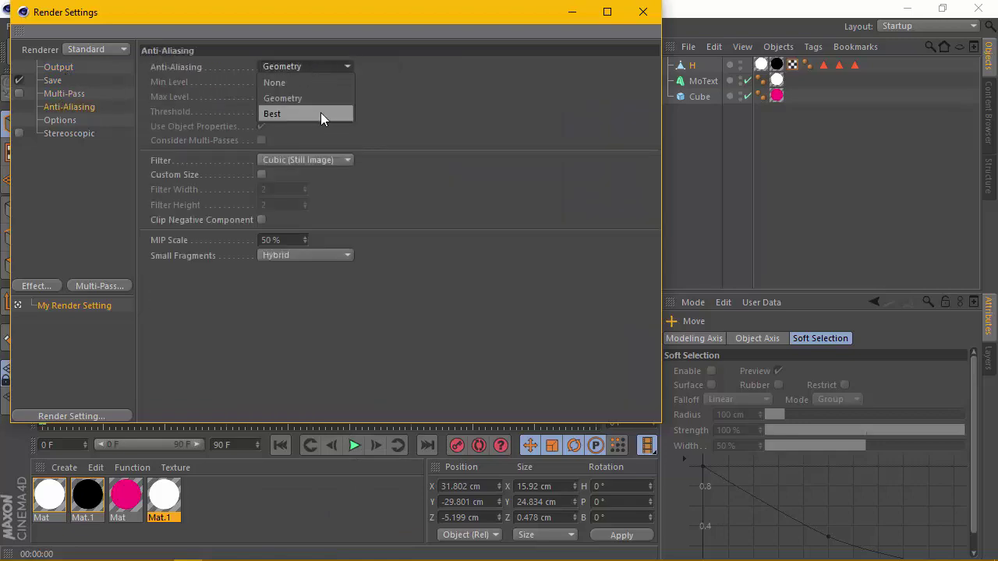
{"action": "left_click", "coordinate": [321, 113]}
{"action": "left_click", "coordinate": [644, 17]}
Render the view twice to check the Click me! button, then clear the preview
{"action": "scroll", "coordinate": [358, 195], "scroll_direction": "down", "scroll_amount": 1}
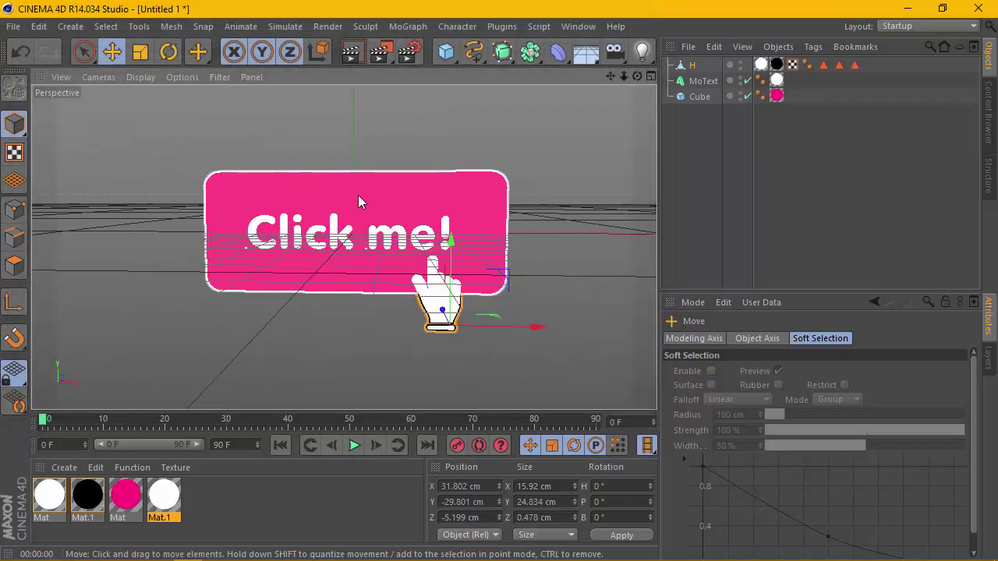
{"action": "scroll", "coordinate": [358, 195], "scroll_direction": "down", "scroll_amount": 1}
{"action": "left_click", "coordinate": [348, 57]}
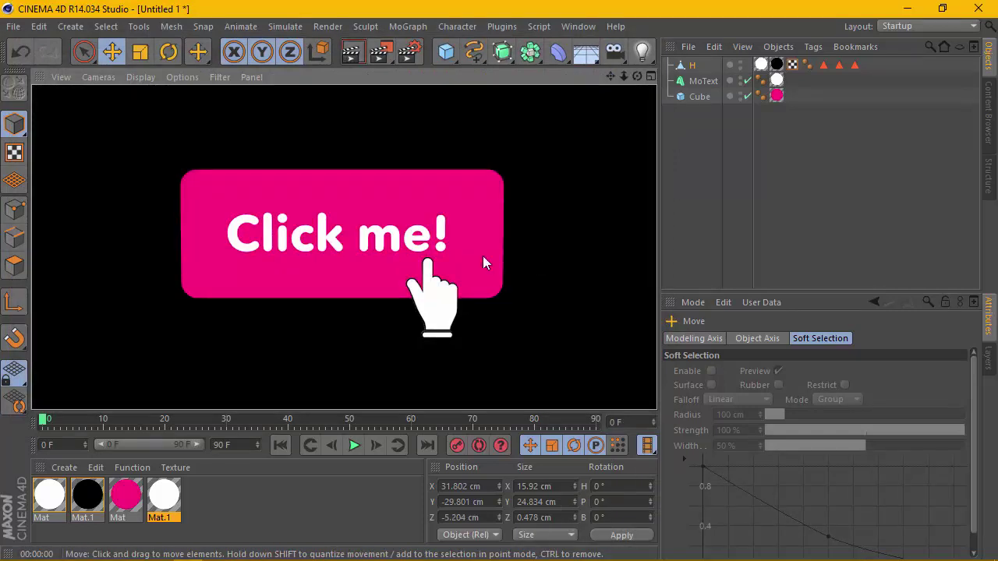
{"action": "scroll", "coordinate": [360, 241], "scroll_direction": "down", "scroll_amount": 1}
{"action": "scroll", "coordinate": [360, 242], "scroll_direction": "down", "scroll_amount": 1}
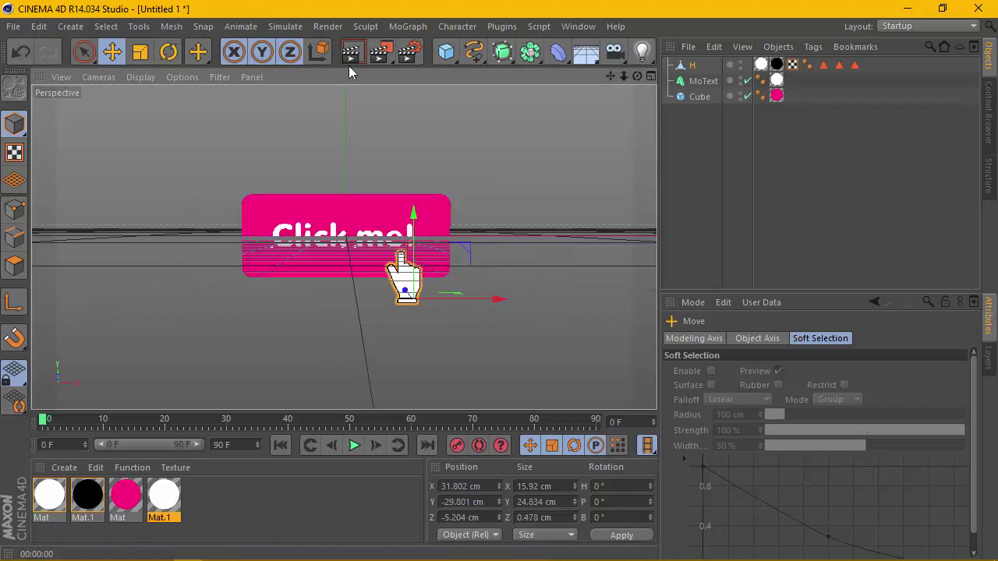
{"action": "key", "text": "ctrl+r"}
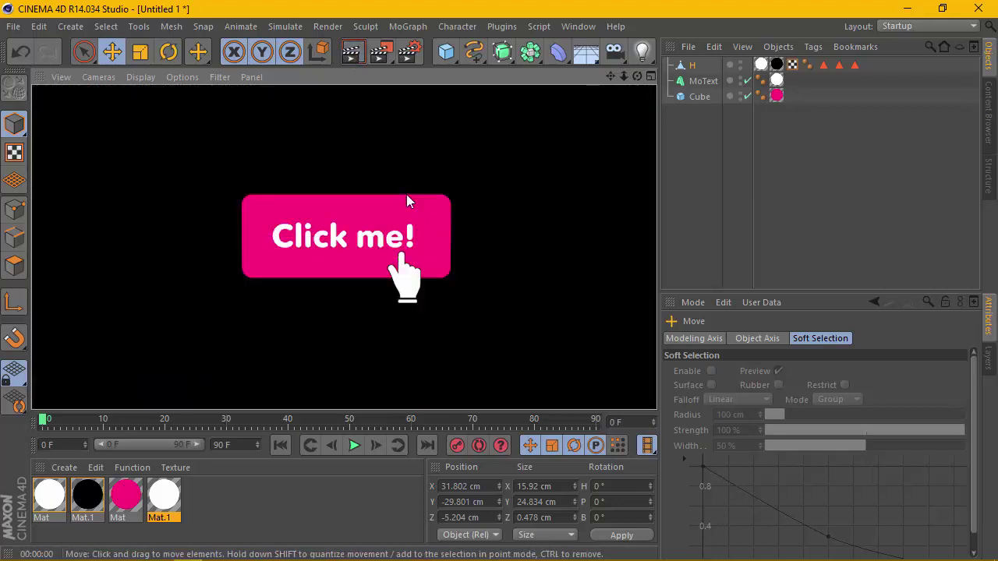
{"action": "left_click", "coordinate": [558, 189]}
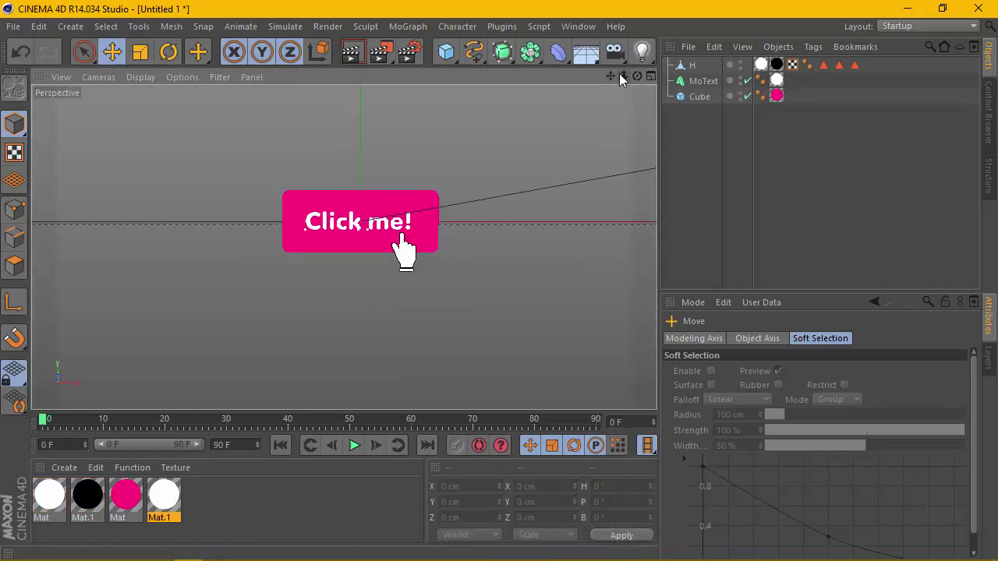
{"action": "left_click_drag", "start_coordinate": [611, 76], "coordinate": [595, 125]}
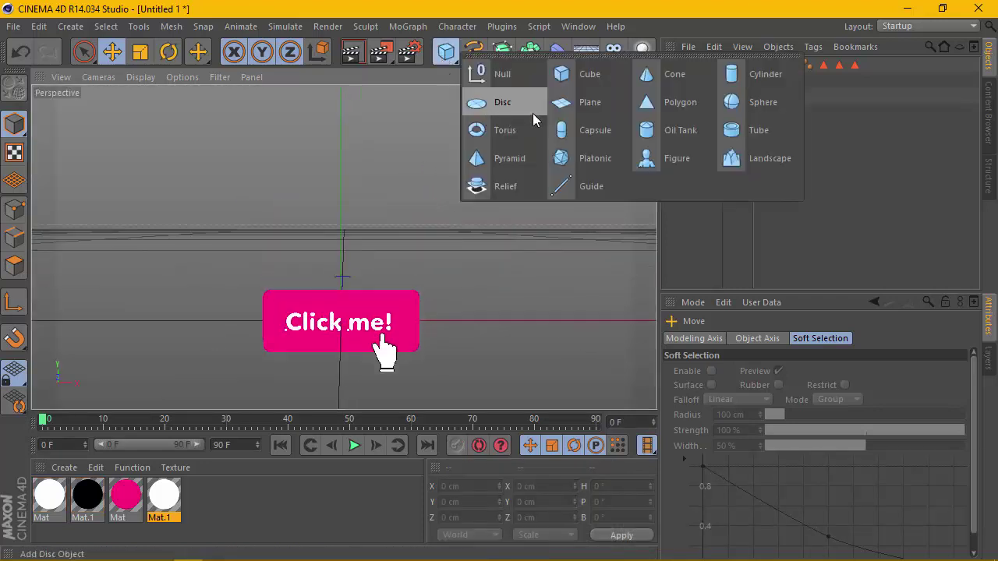
Add a 100-segment sphere, raise it above the button, and scale it to 3.9 cm radius
{"action": "left_click_drag", "start_coordinate": [442, 59], "coordinate": [764, 101]}
{"action": "left_click", "coordinate": [738, 386]}
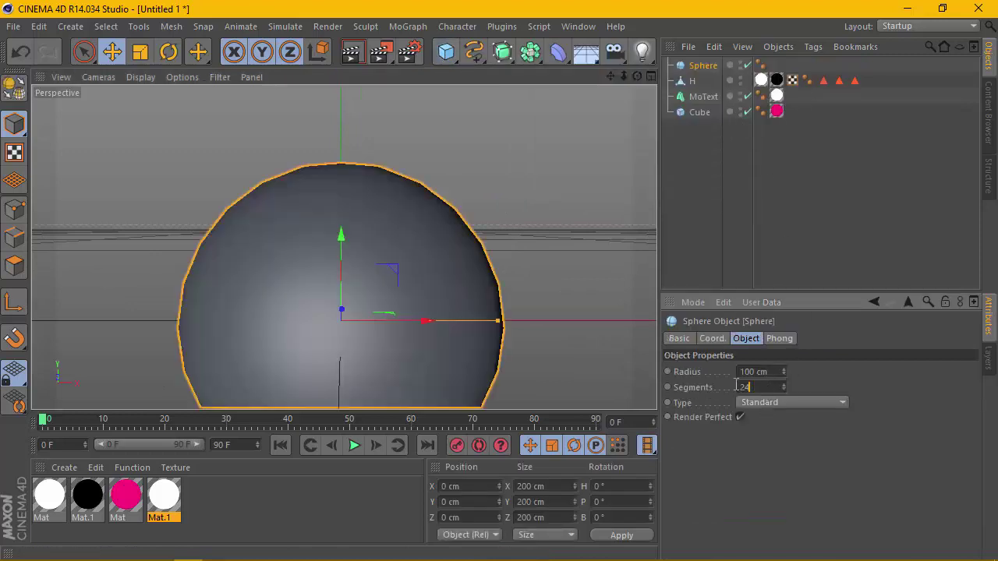
{"action": "type", "text": "00"}
{"action": "key", "text": "Return"}
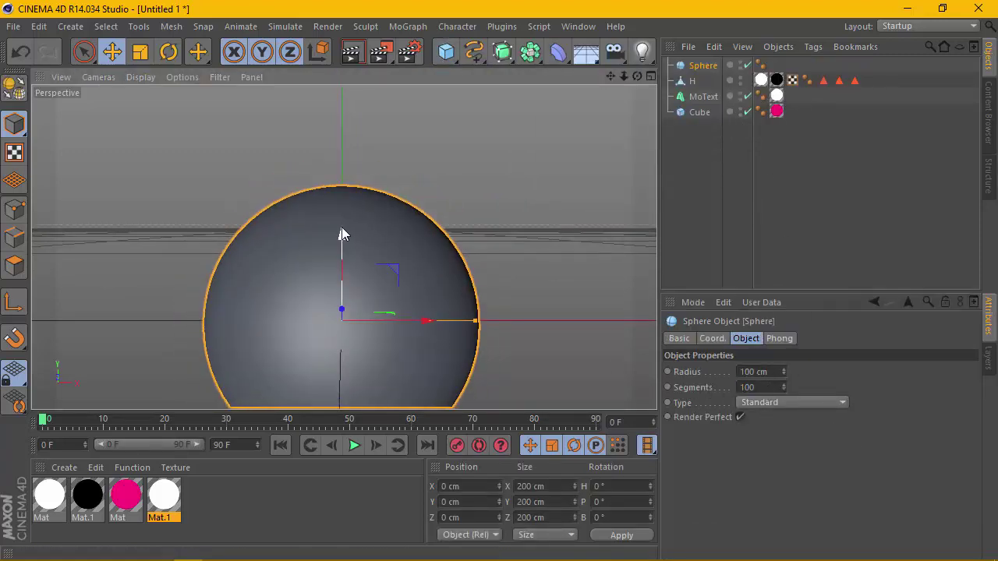
{"action": "left_click_drag", "start_coordinate": [340, 234], "coordinate": [341, 154]}
{"action": "left_click", "coordinate": [152, 52]}
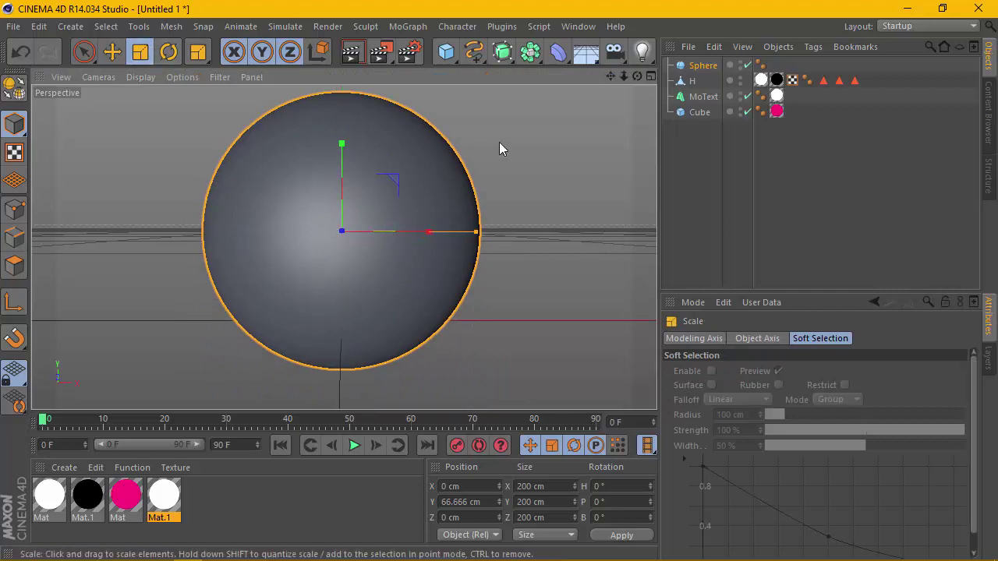
{"action": "left_click_drag", "start_coordinate": [499, 144], "coordinate": [94, 292]}
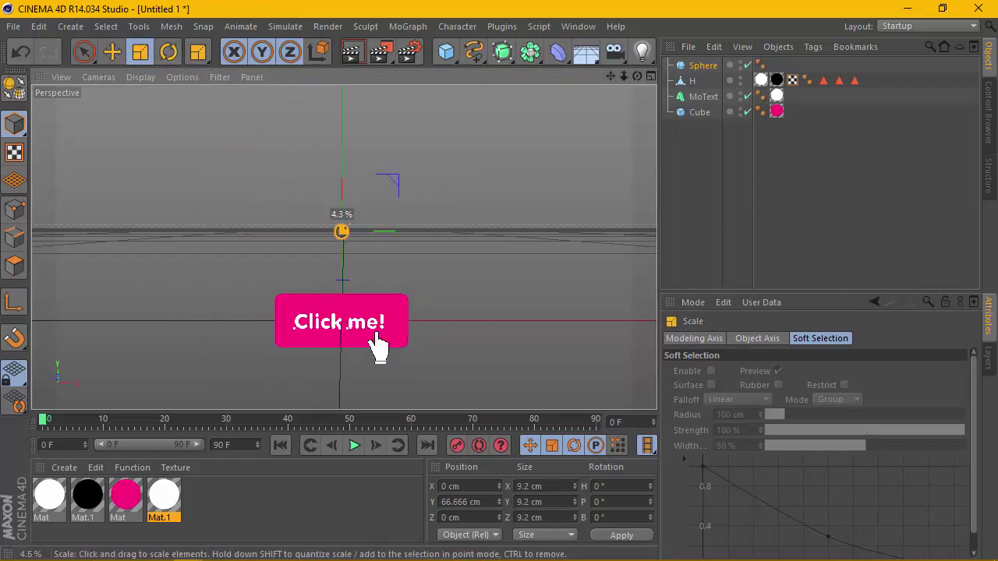
{"action": "mouse_move", "coordinate": [472, 171]}
{"action": "left_mouse_down", "text": "alt"}
{"action": "mouse_move", "coordinate": [400, 189]}
{"action": "mouse_move", "coordinate": [403, 180]}
{"action": "left_mouse_up", "text": "alt"}
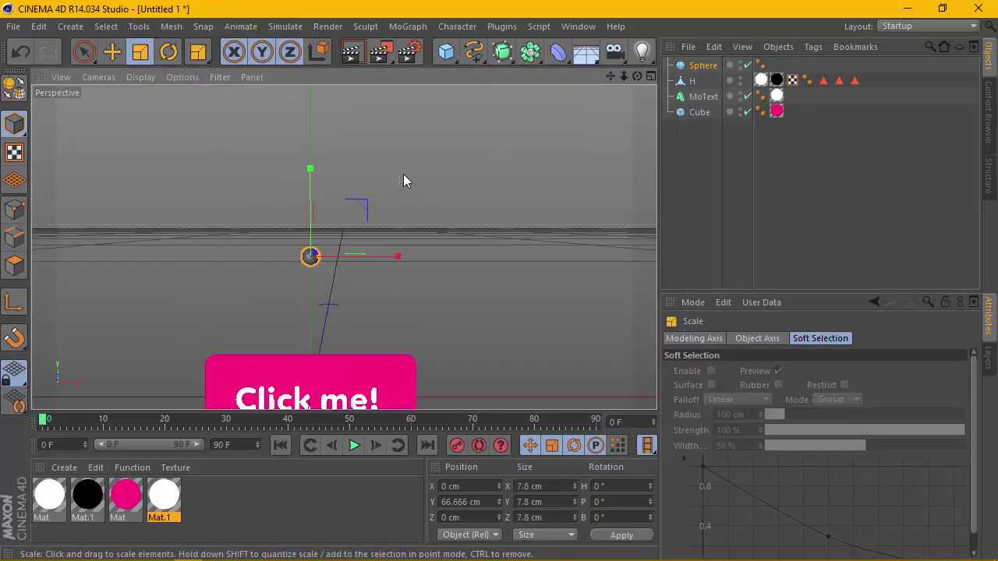
{"action": "left_click_drag", "start_coordinate": [610, 76], "coordinate": [615, 83]}
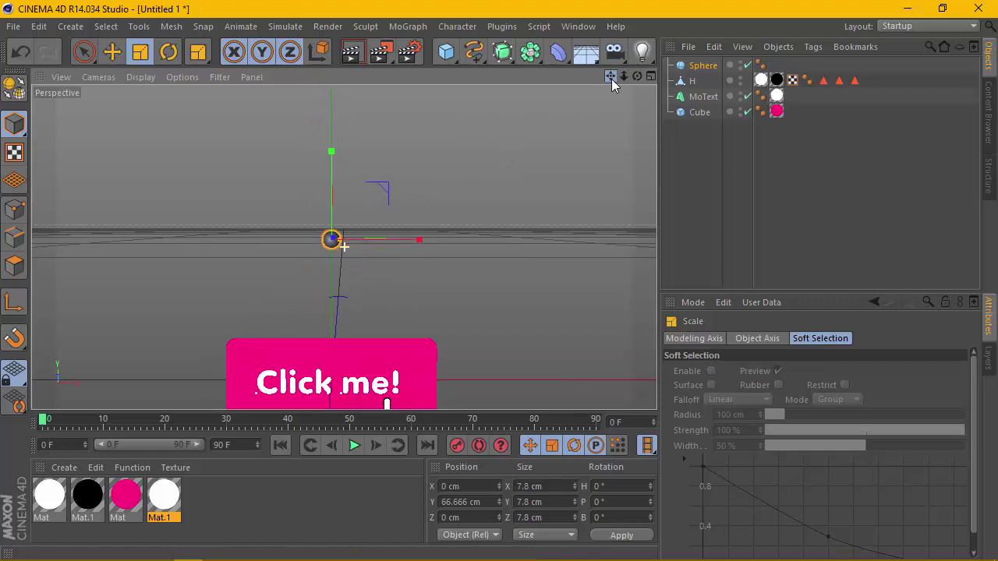
{"action": "left_click", "coordinate": [702, 65]}
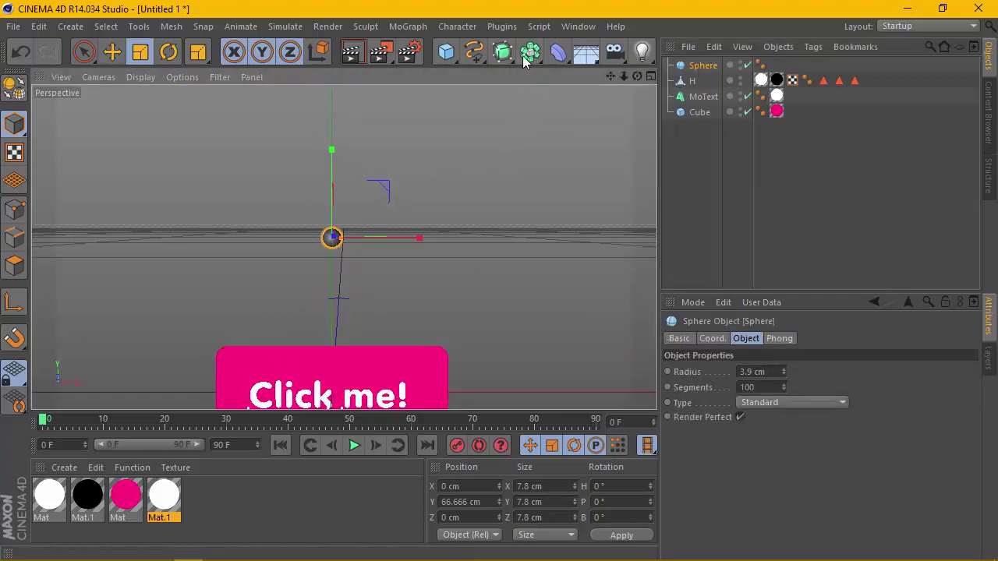
Put the Sphere in a radial Cloner and raise the ring above the button
{"action": "left_click", "coordinate": [408, 26]}
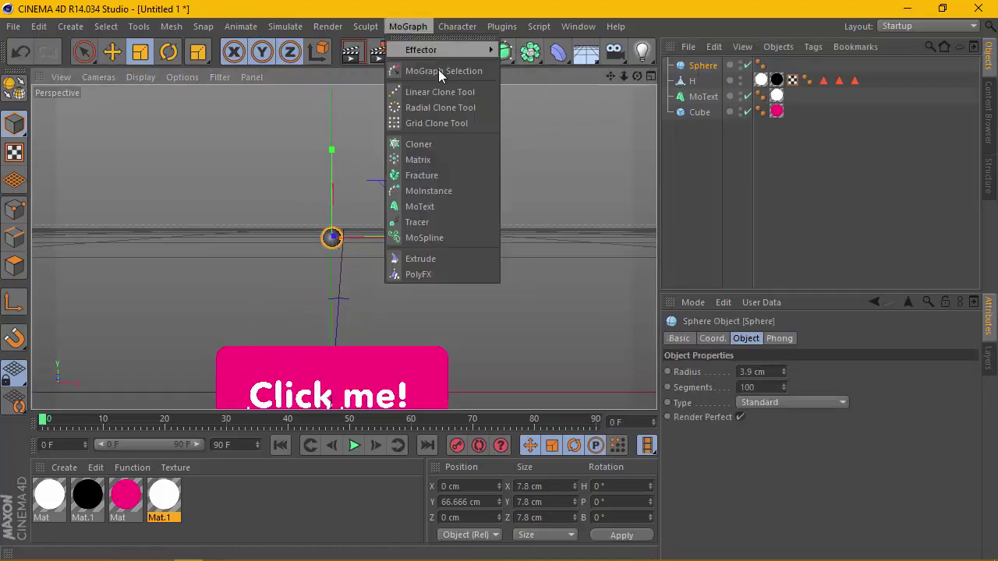
{"action": "left_click", "coordinate": [448, 140]}
{"action": "left_click_drag", "start_coordinate": [702, 81], "coordinate": [700, 67]}
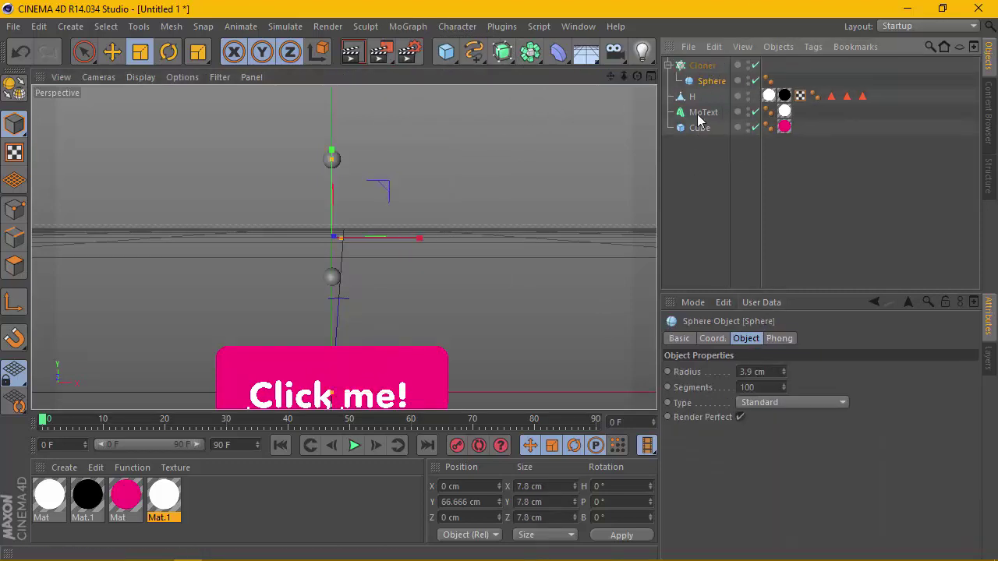
{"action": "left_click", "coordinate": [701, 66]}
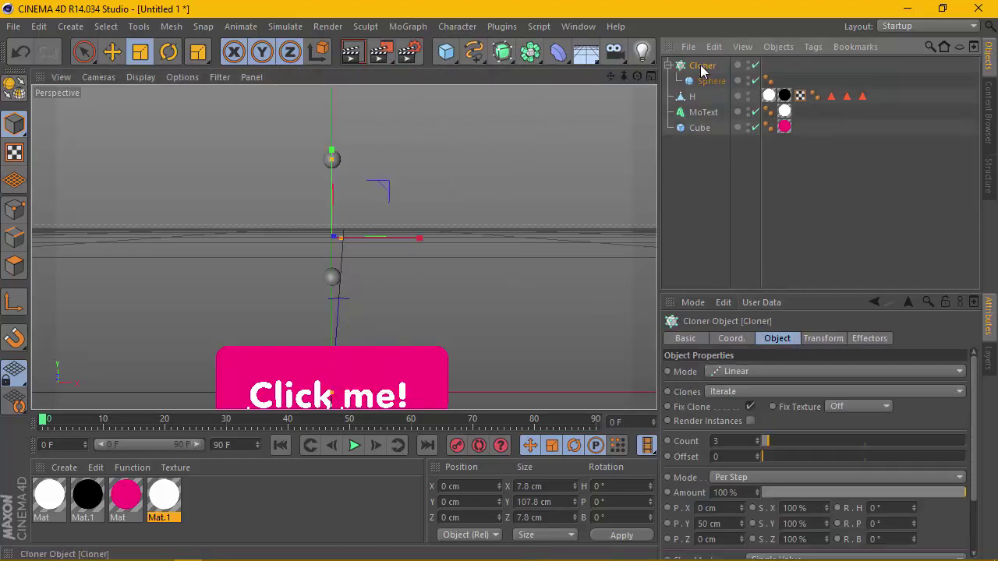
{"action": "left_click", "coordinate": [760, 373]}
{"action": "left_click", "coordinate": [750, 418]}
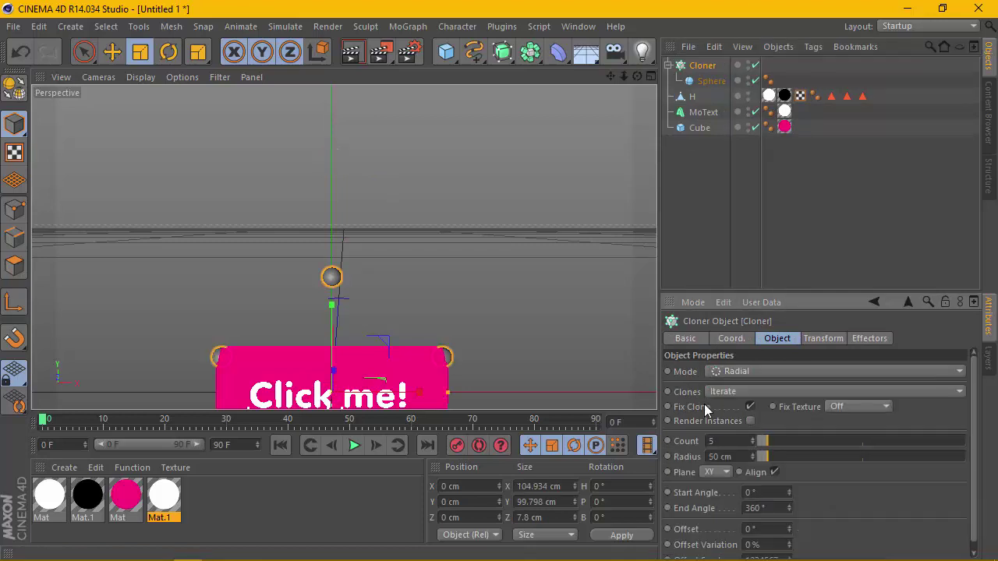
{"action": "scroll", "coordinate": [464, 321], "scroll_direction": "down", "scroll_amount": 2}
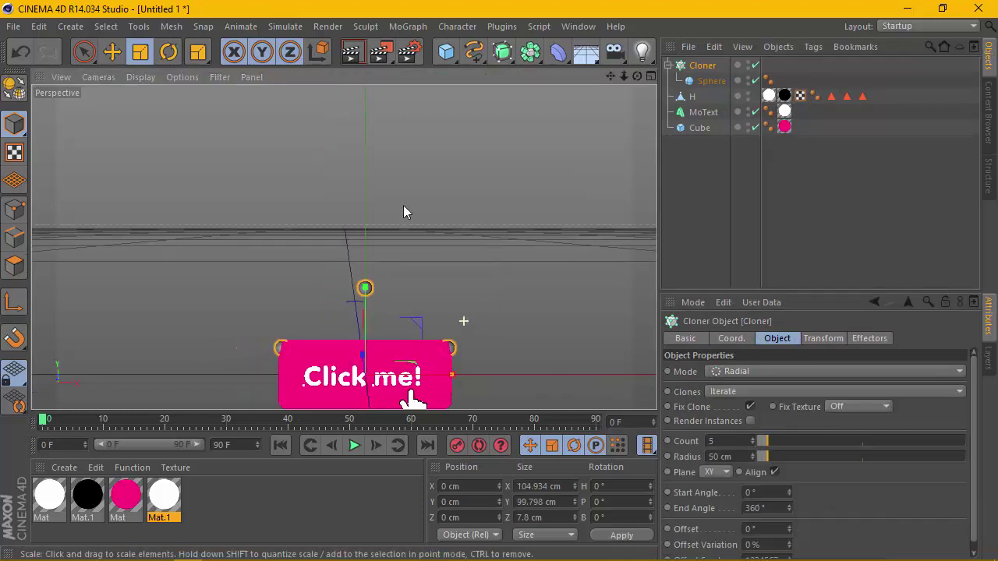
{"action": "left_click", "coordinate": [112, 51]}
{"action": "left_click_drag", "start_coordinate": [367, 242], "coordinate": [367, 172]}
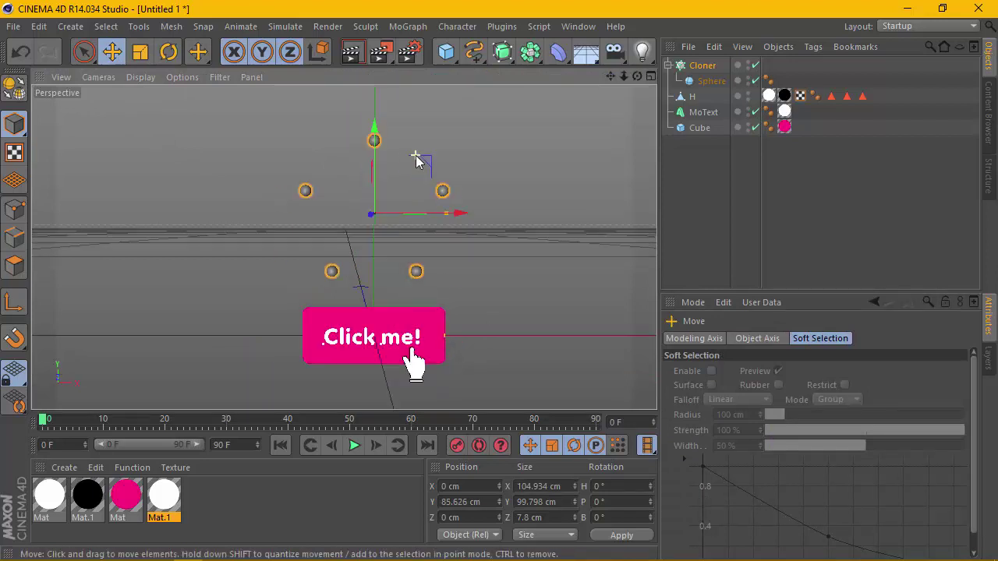
{"action": "left_click_drag", "start_coordinate": [610, 75], "coordinate": [593, 86]}
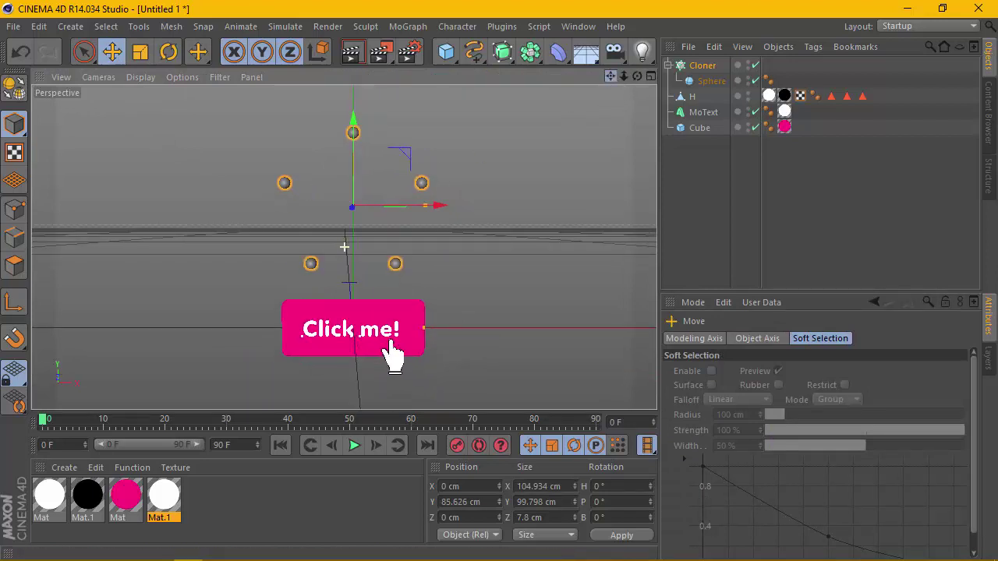
Increase the Cloner count to 10 clones
{"action": "left_click", "coordinate": [701, 65]}
{"action": "left_click_drag", "start_coordinate": [754, 294], "coordinate": [755, 228]}
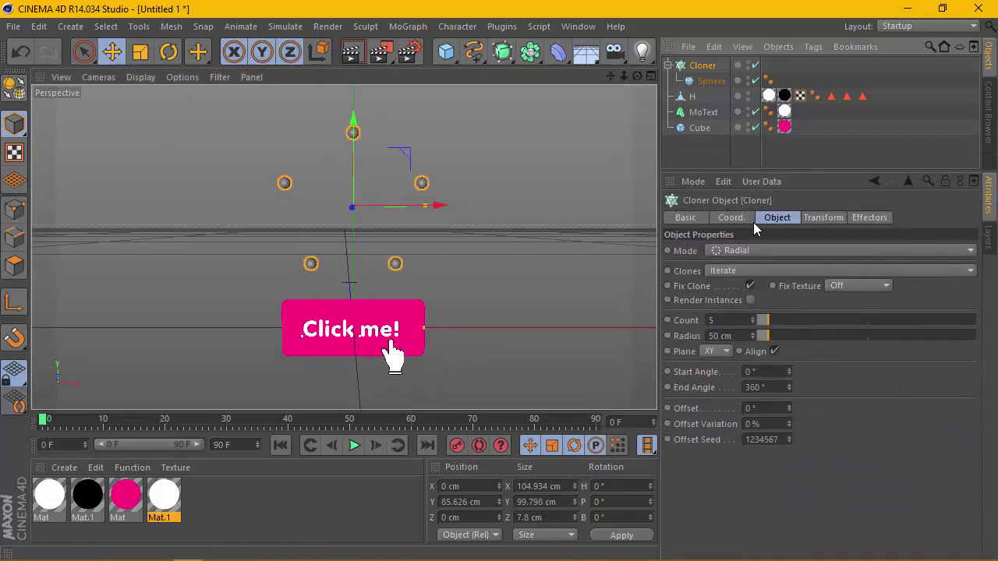
{"action": "left_click_drag", "start_coordinate": [751, 321], "coordinate": [751, 315]}
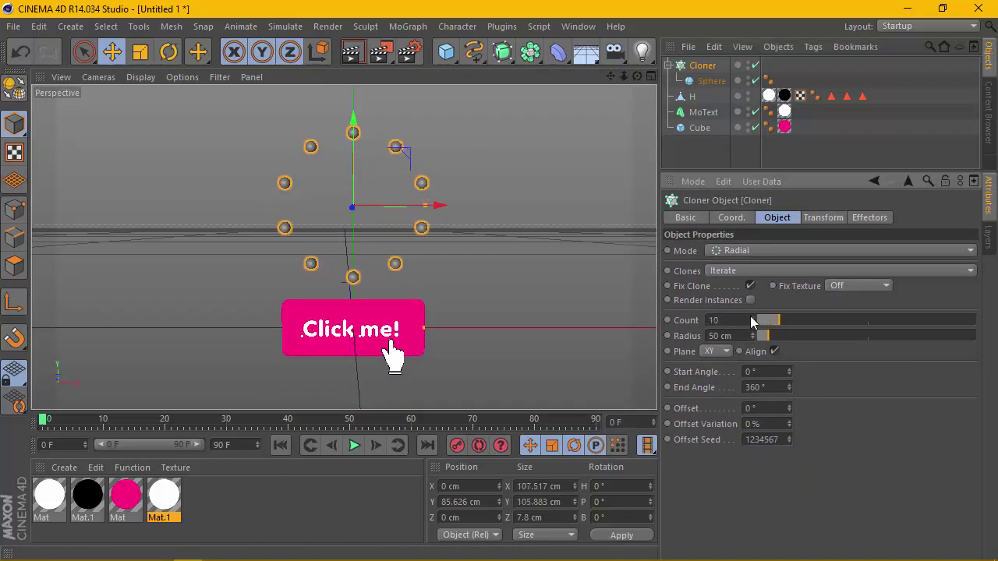
{"action": "scroll", "coordinate": [460, 212], "scroll_direction": "down", "scroll_amount": 2}
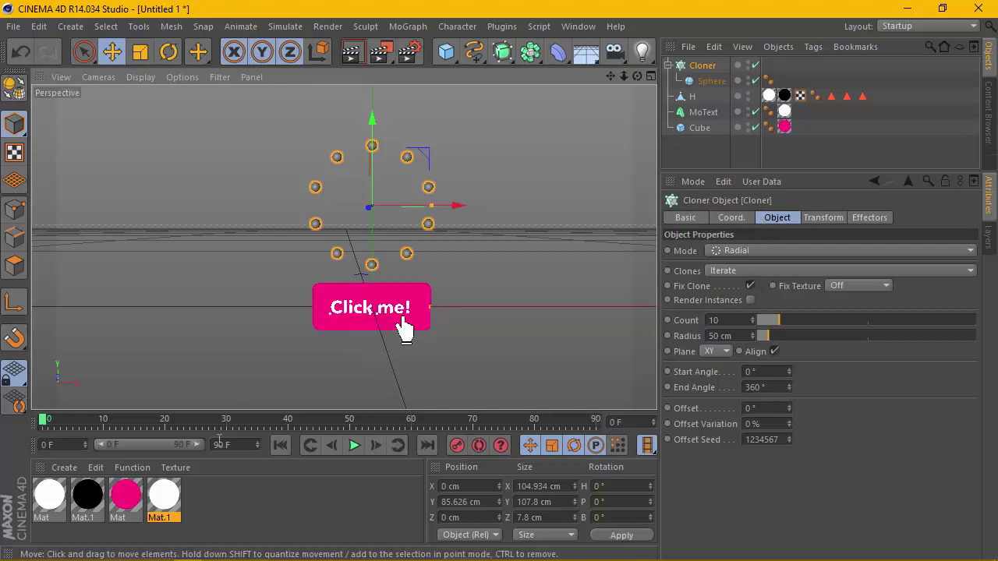
Apply the Mat-pink material to the cloned Sphere and check a render preview
{"action": "left_click_drag", "start_coordinate": [667, 69], "coordinate": [711, 81]}
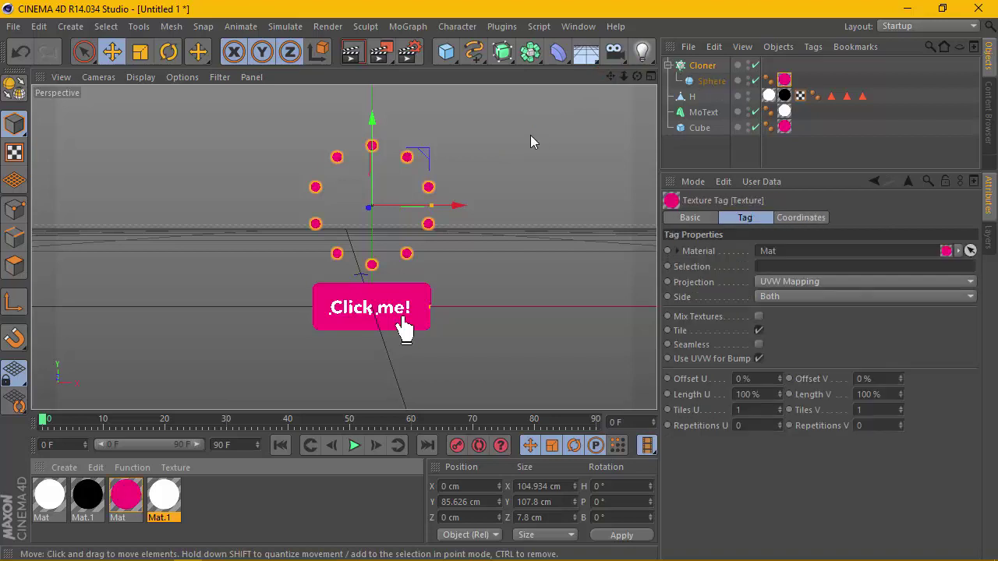
{"action": "left_click", "coordinate": [349, 61]}
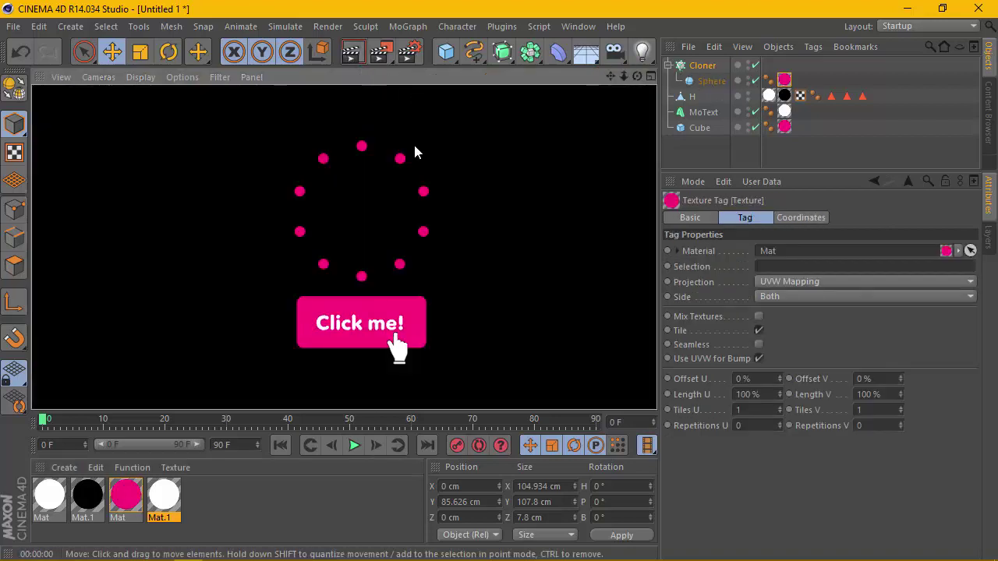
{"action": "scroll", "coordinate": [459, 217], "scroll_direction": "down", "scroll_amount": 1}
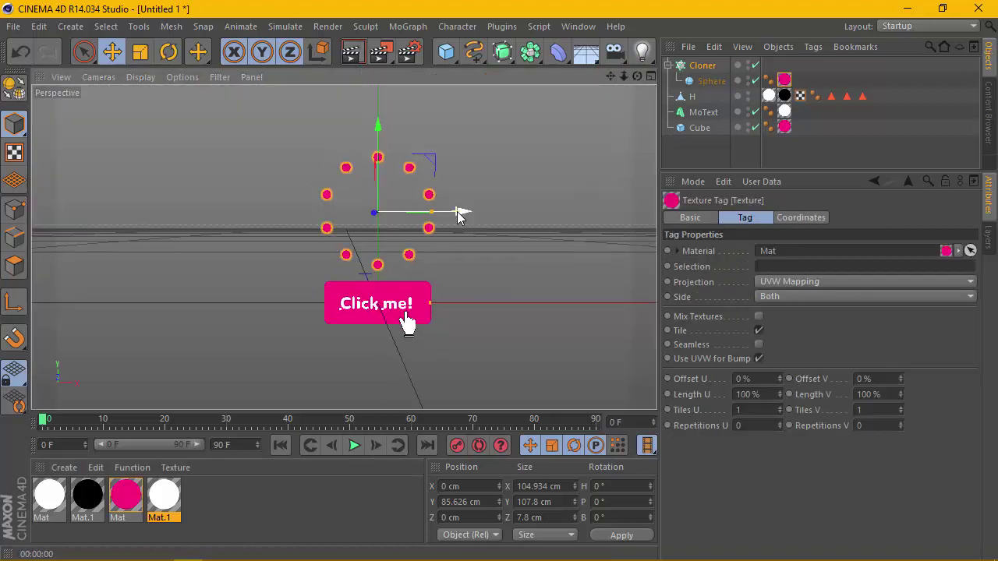
{"action": "left_click", "coordinate": [698, 66]}
{"action": "left_click", "coordinate": [669, 66]}
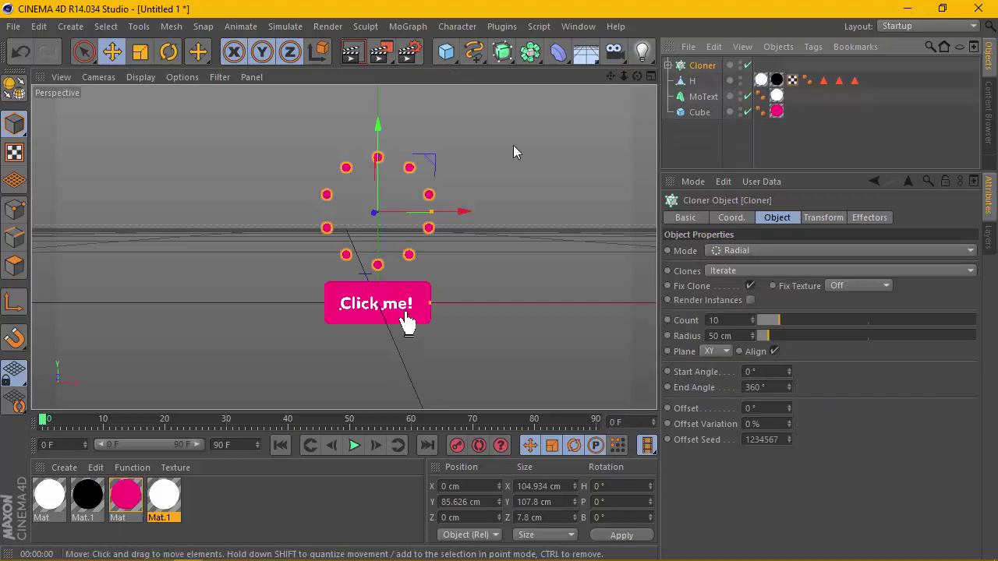
{"action": "scroll", "coordinate": [480, 164], "scroll_direction": "up", "scroll_amount": 1}
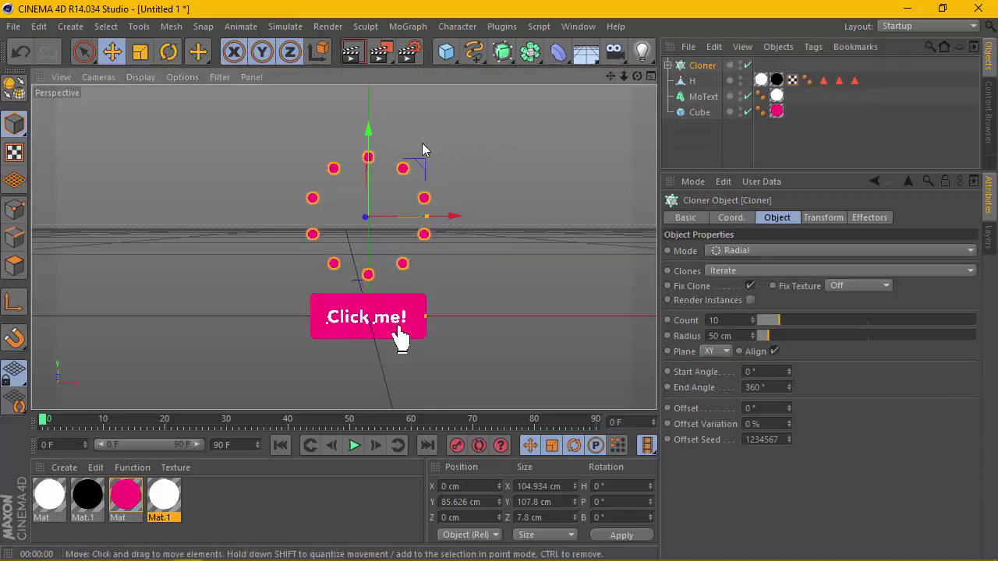
Move the Cloner to Y -0.677 cm and Z 1.413 cm so the ring encircles the button
{"action": "left_click_drag", "start_coordinate": [369, 139], "coordinate": [369, 231]}
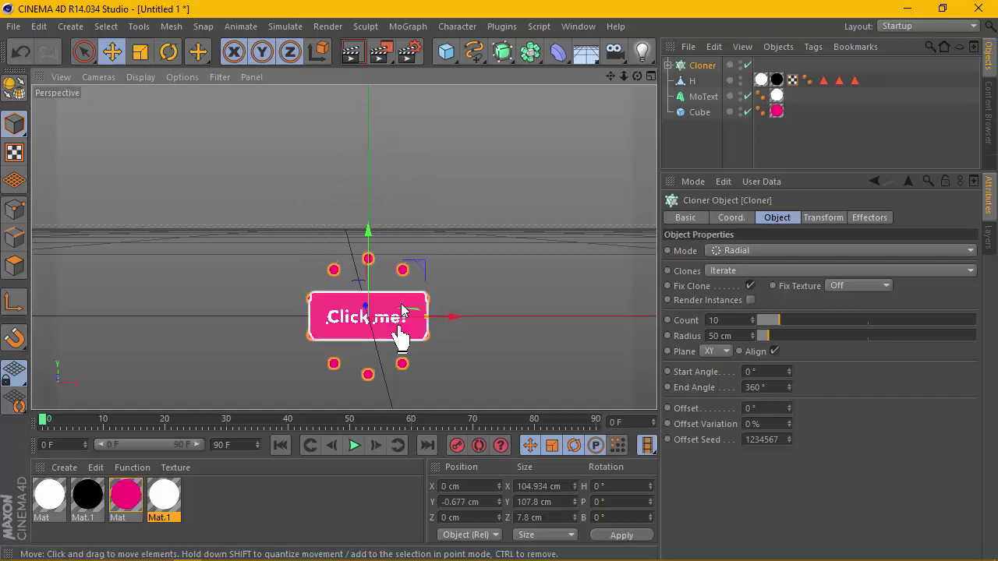
{"action": "middle_click_drag", "start_coordinate": [399, 336], "coordinate": [387, 284], "text": "alt"}
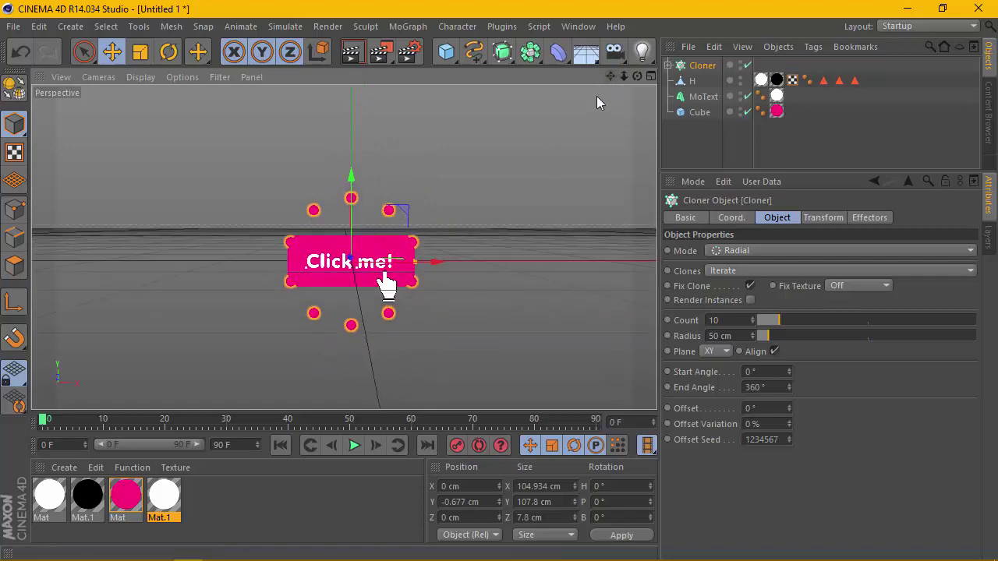
{"action": "left_click_drag", "start_coordinate": [637, 76], "coordinate": [368, 246]}
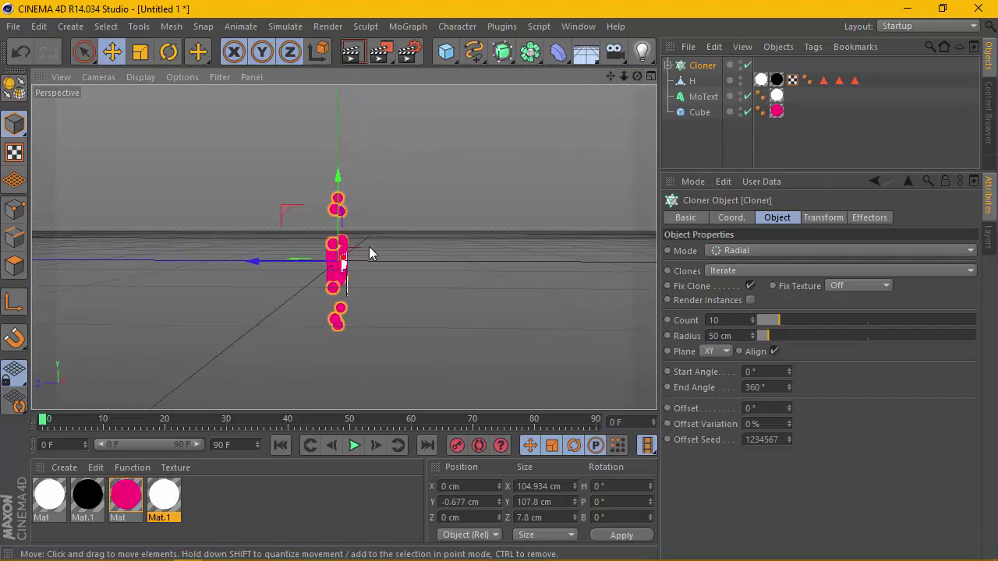
{"action": "left_click_drag", "start_coordinate": [312, 260], "coordinate": [286, 255]}
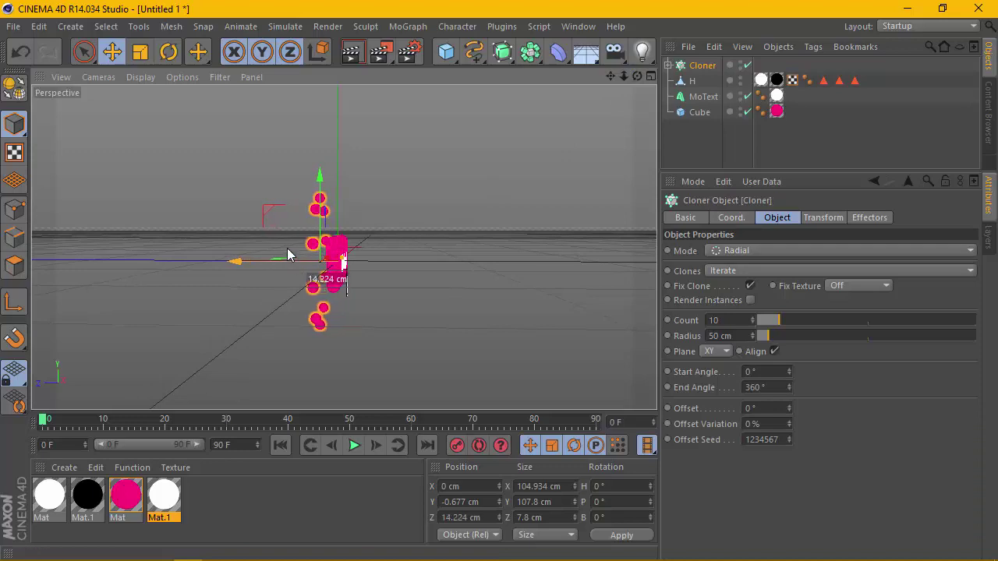
{"action": "mouse_move", "coordinate": [629, 75]}
{"action": "left_mouse_down"}
{"action": "mouse_move", "coordinate": [378, 272]}
{"action": "mouse_move", "coordinate": [343, 246]}
{"action": "left_mouse_up"}
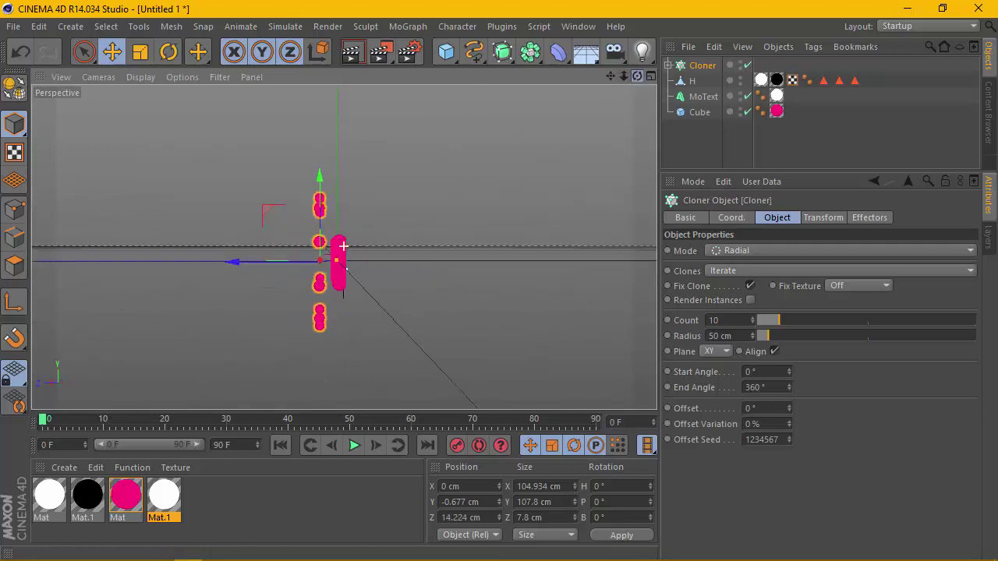
{"action": "left_click_drag", "start_coordinate": [242, 261], "coordinate": [252, 263]}
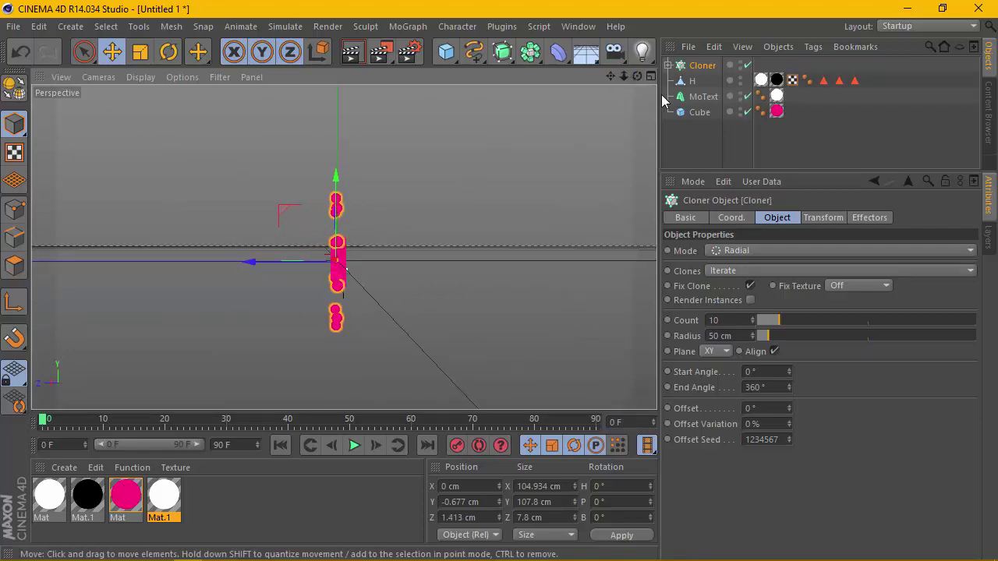
{"action": "left_click_drag", "start_coordinate": [445, 289], "coordinate": [455, 289], "text": "alt"}
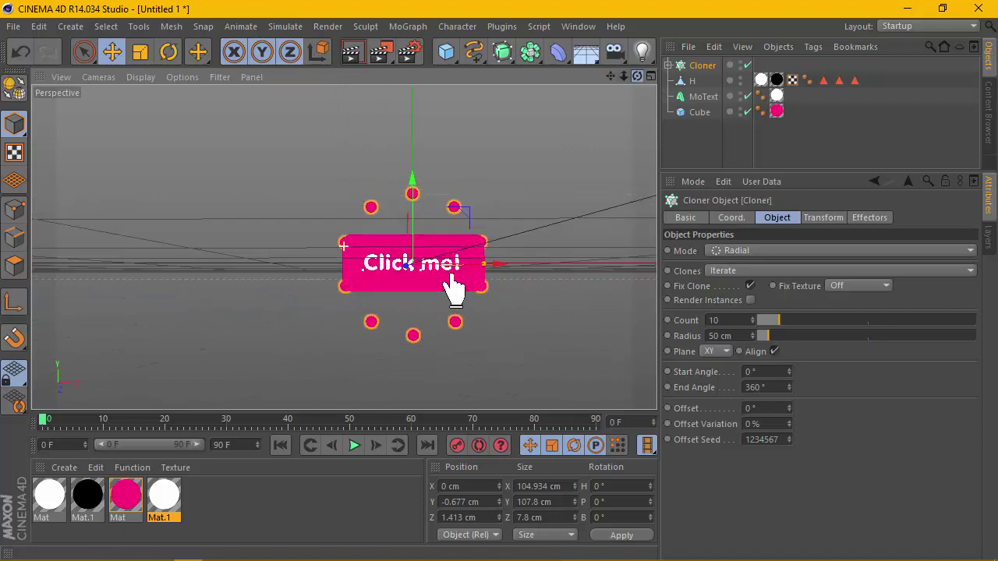
{"action": "left_click", "coordinate": [669, 65]}
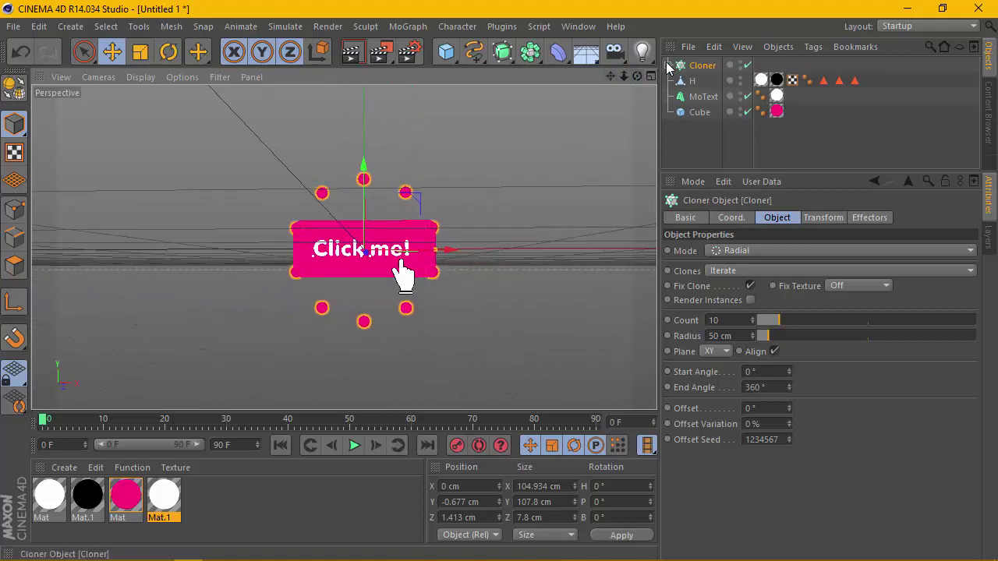
Scale the cloned Sphere's radius down from 3.9 to 2.617 cm
{"action": "left_click", "coordinate": [140, 52]}
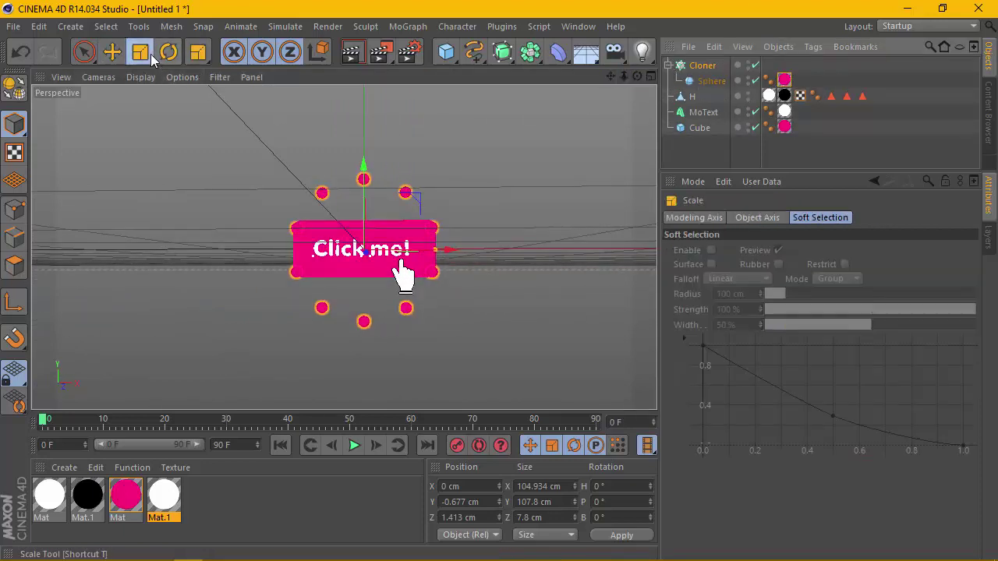
{"action": "left_click_drag", "start_coordinate": [421, 206], "coordinate": [374, 206]}
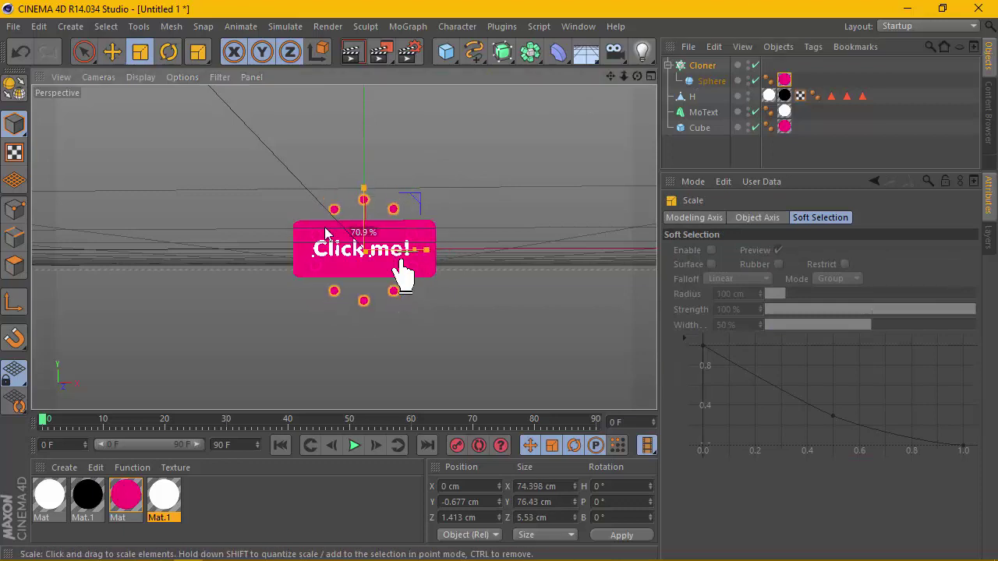
{"action": "left_click", "coordinate": [711, 81]}
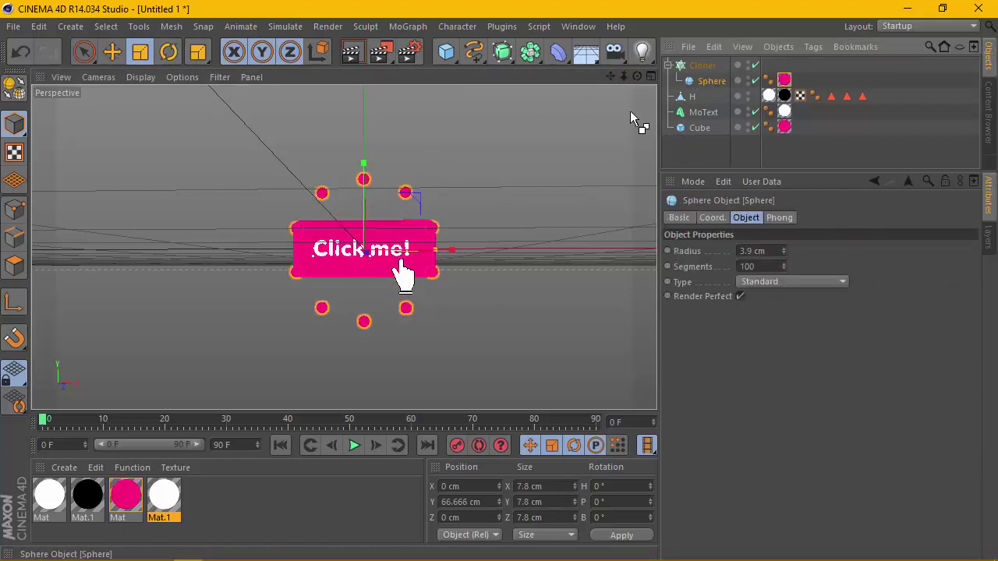
{"action": "mouse_move", "coordinate": [513, 172]}
{"action": "left_mouse_down"}
{"action": "mouse_move", "coordinate": [301, 243]}
{"action": "mouse_move", "coordinate": [313, 240]}
{"action": "left_mouse_up"}
{"action": "left_click_drag", "start_coordinate": [619, 90], "coordinate": [637, 81]}
Render a preview of the button ringed by small pink dots, then collapse and select the Cloner
{"action": "left_click", "coordinate": [351, 51]}
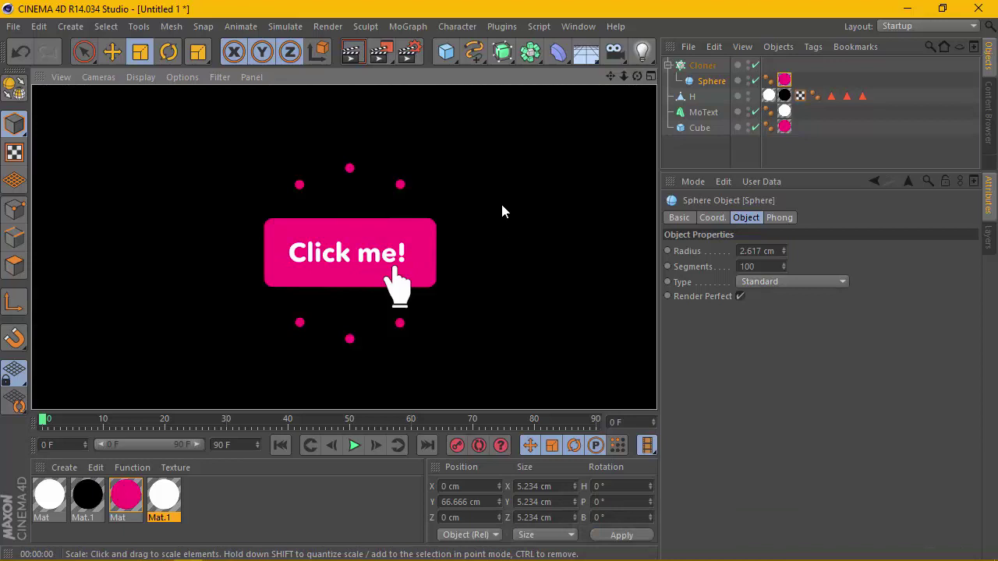
{"action": "left_click", "coordinate": [502, 210]}
{"action": "left_click", "coordinate": [668, 65]}
{"action": "left_click", "coordinate": [701, 66]}
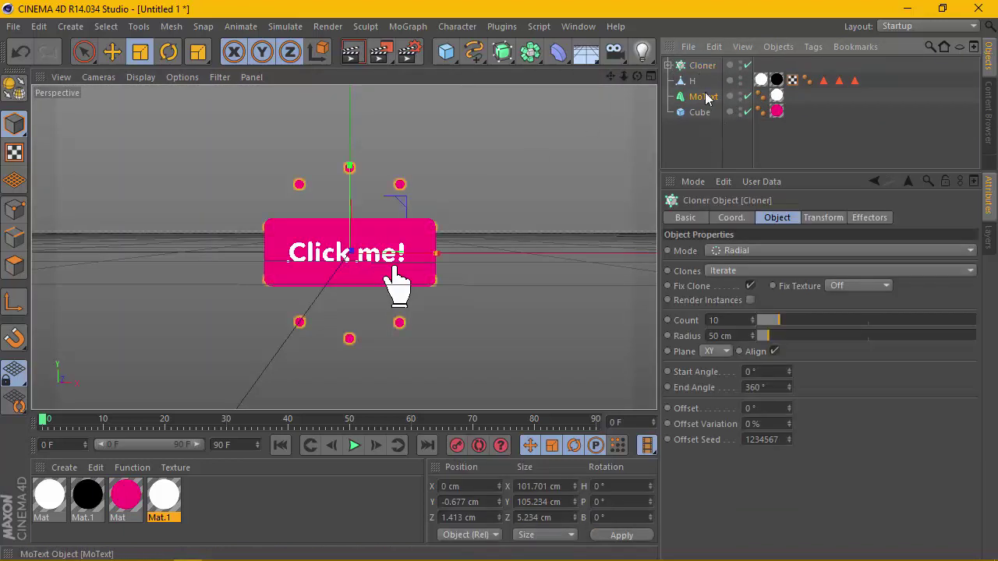
Select H, MoText and Cube and group them under a new Null with Alt+G
{"action": "left_click", "coordinate": [703, 97]}
{"action": "left_click", "coordinate": [699, 112], "text": "ctrl"}
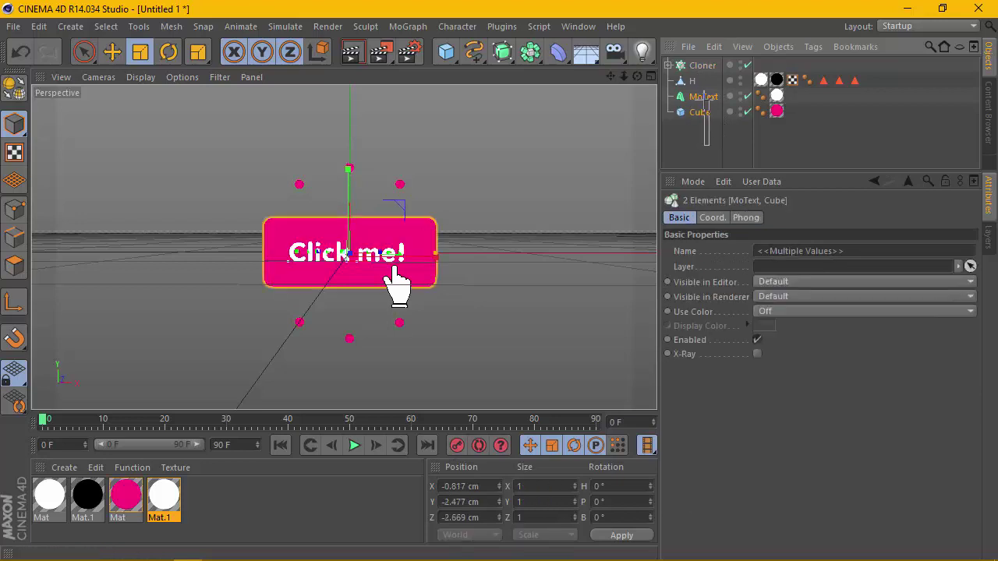
{"action": "left_click", "coordinate": [716, 150]}
{"action": "left_click_drag", "start_coordinate": [716, 150], "coordinate": [703, 97]}
{"action": "mouse_move", "coordinate": [446, 51]}
{"action": "left_mouse_down"}
{"action": "mouse_move", "coordinate": [501, 92]}
{"action": "mouse_move", "coordinate": [500, 74]}
{"action": "left_mouse_up"}
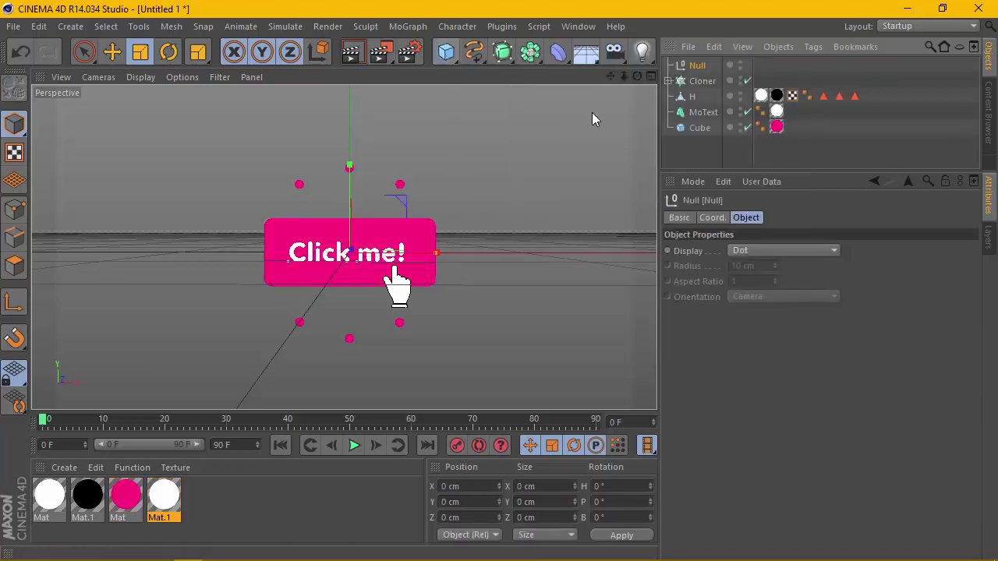
{"action": "left_click_drag", "start_coordinate": [705, 106], "coordinate": [706, 116]}
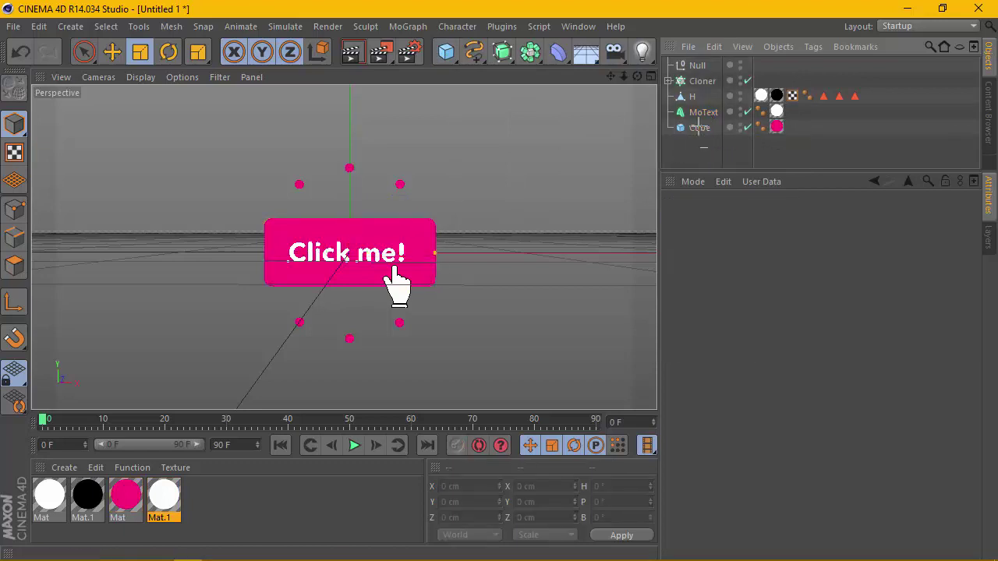
{"action": "mouse_move", "coordinate": [698, 145]}
{"action": "left_mouse_down"}
{"action": "mouse_move", "coordinate": [707, 108]}
{"action": "mouse_move", "coordinate": [689, 96]}
{"action": "mouse_move", "coordinate": [696, 67]}
{"action": "left_mouse_up"}
{"action": "left_click", "coordinate": [712, 153]}
{"action": "left_click", "coordinate": [671, 66]}
{"action": "left_click", "coordinate": [696, 66]}
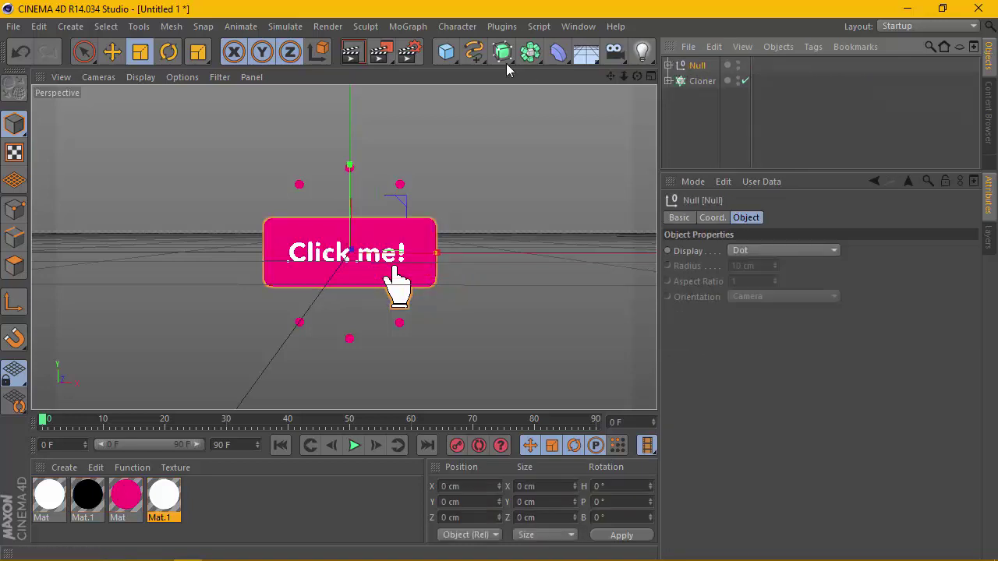
{"action": "left_click", "coordinate": [408, 27]}
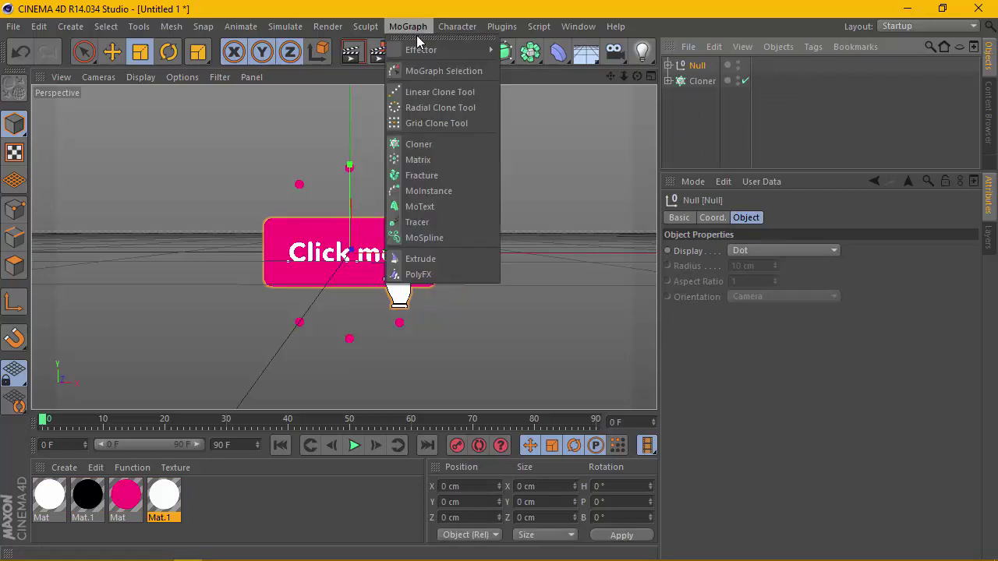
Wrap the button's Null group in a Fracture object and toggle it off and on to test
{"action": "left_click", "coordinate": [447, 173]}
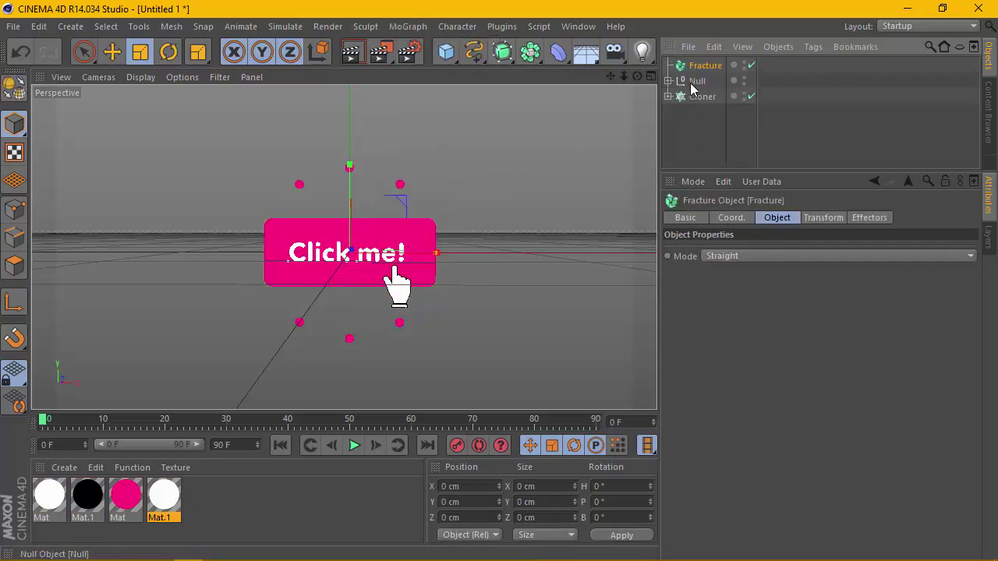
{"action": "left_click_drag", "start_coordinate": [705, 67], "coordinate": [700, 68]}
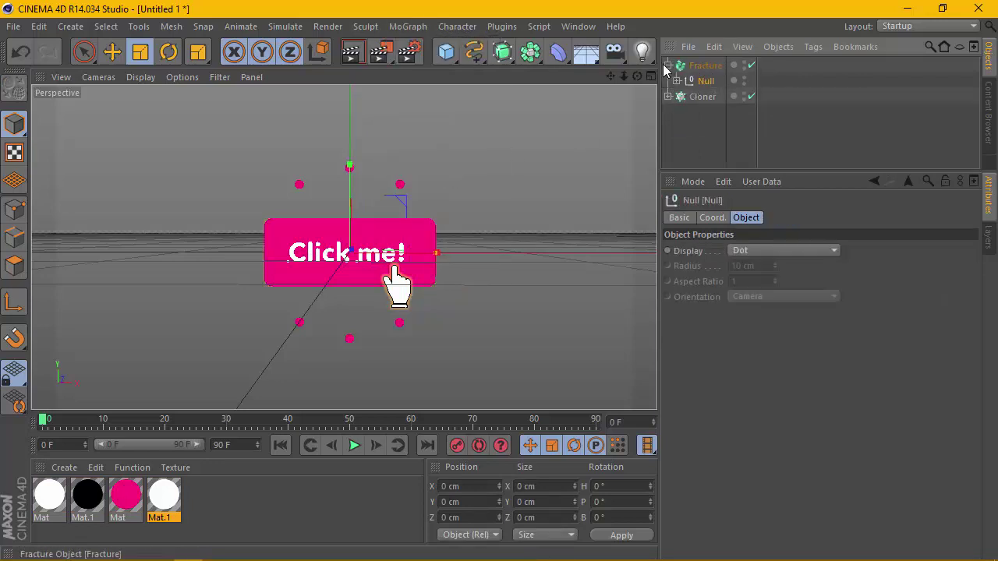
{"action": "left_click", "coordinate": [667, 65]}
{"action": "left_click", "coordinate": [697, 69]}
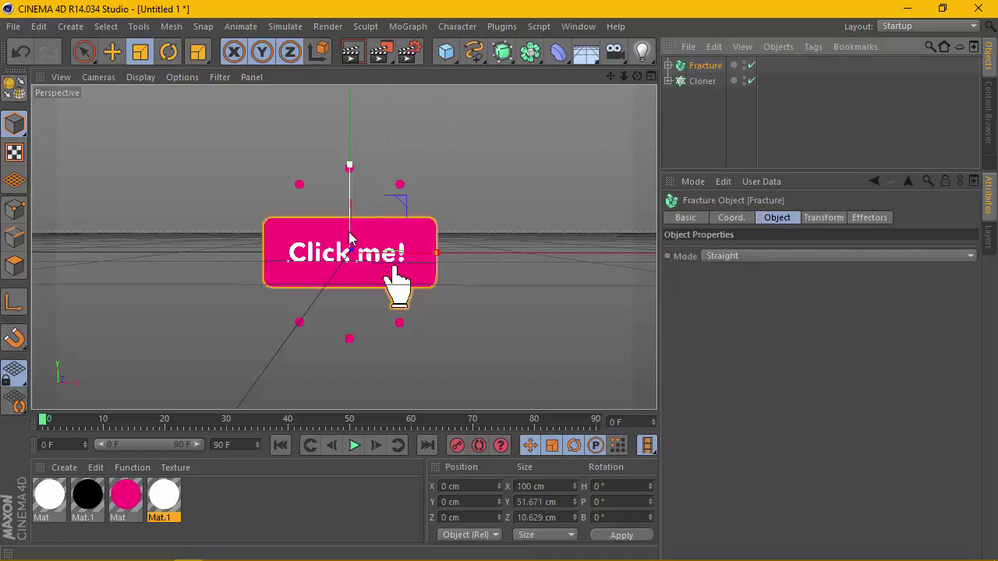
{"action": "left_click", "coordinate": [745, 66]}
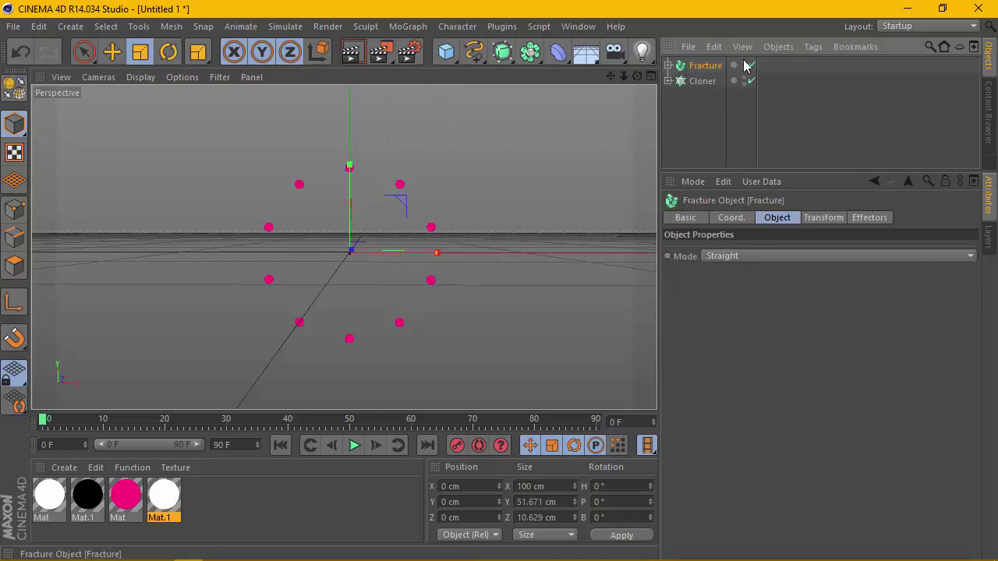
{"action": "left_click", "coordinate": [745, 67]}
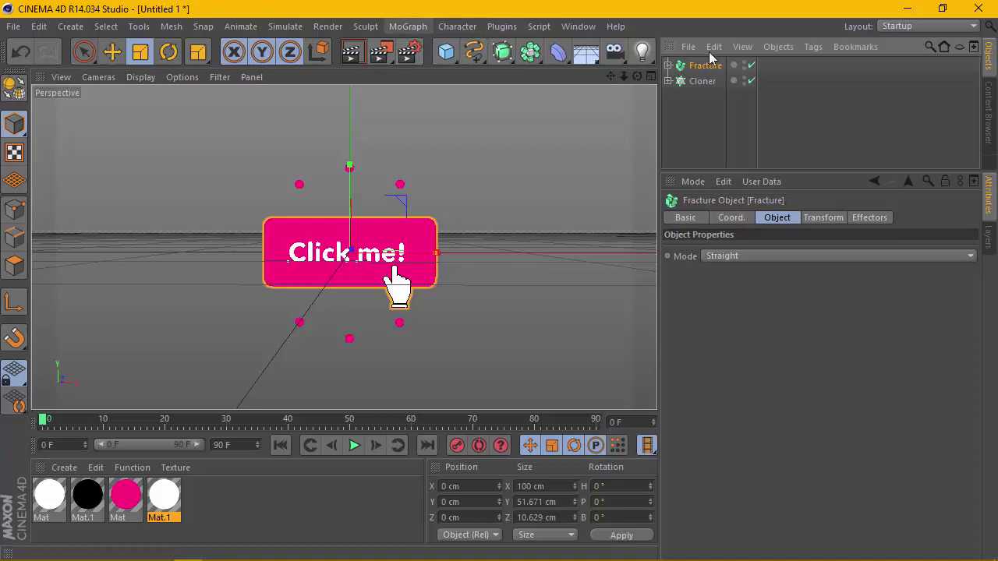
{"action": "left_click", "coordinate": [855, 220]}
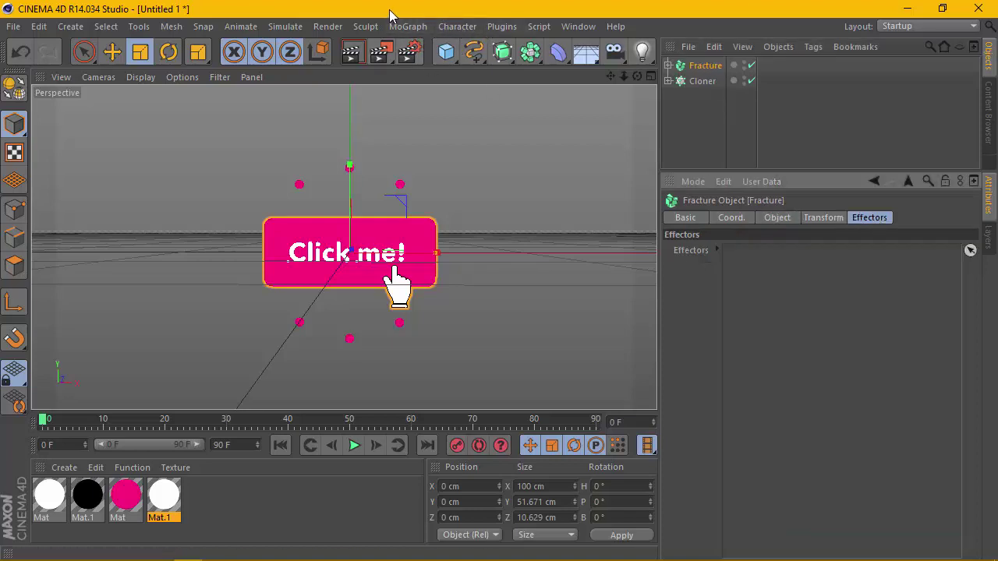
{"action": "left_click", "coordinate": [413, 26]}
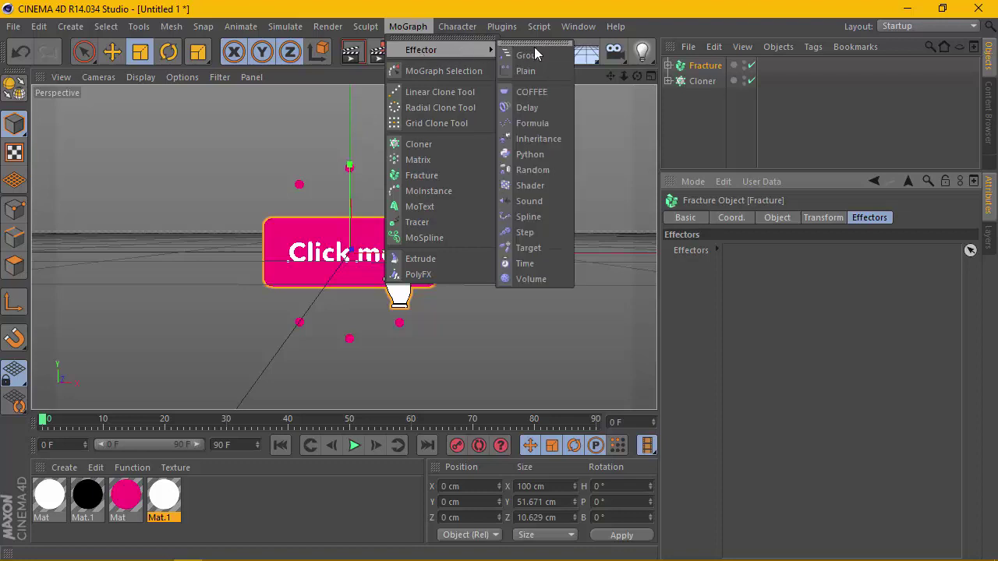
{"action": "mouse_move", "coordinate": [437, 50]}
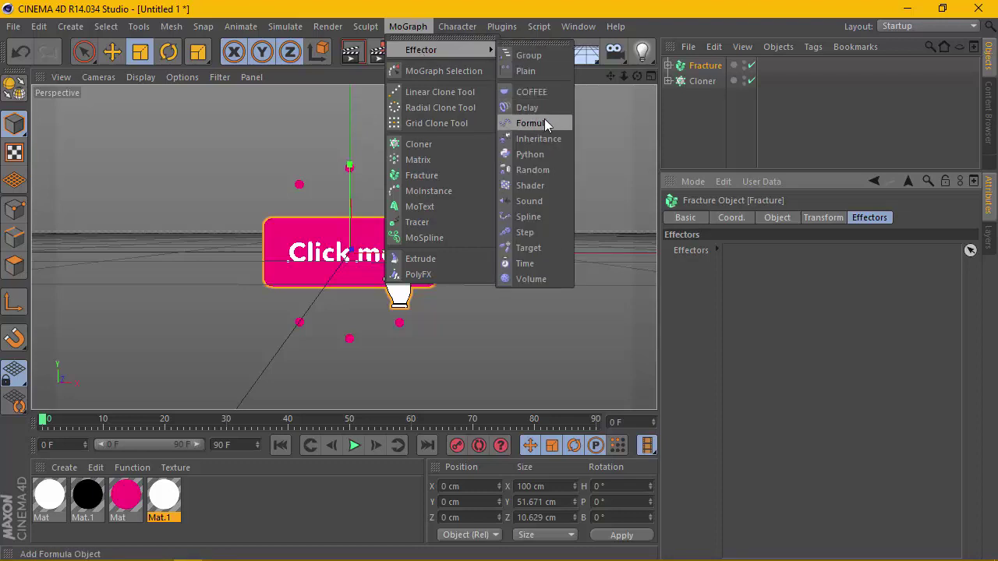
Add a Formula effector, preview its pulse, and lower its falloff scale to 9%
{"action": "left_click", "coordinate": [544, 123]}
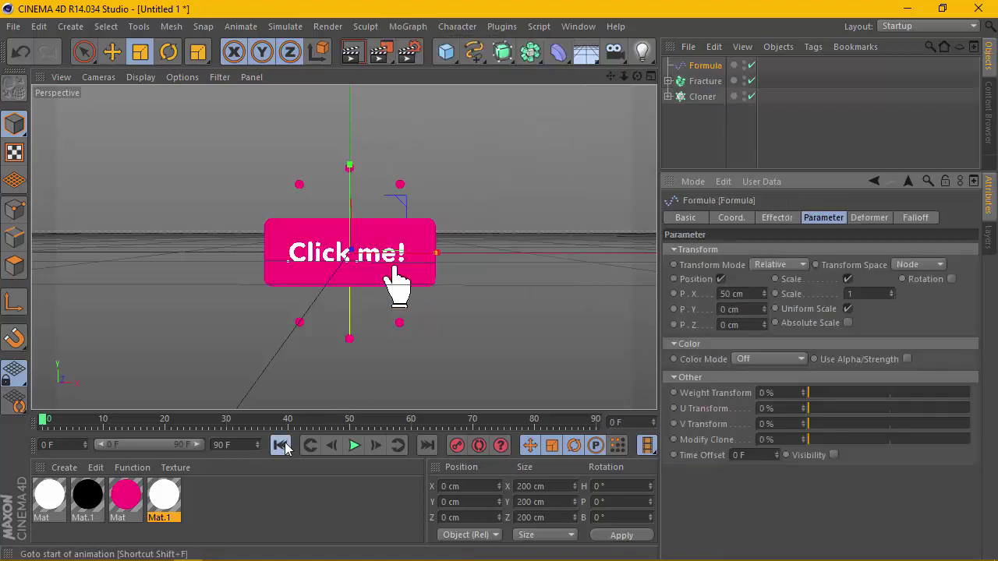
{"action": "left_click", "coordinate": [353, 445]}
{"action": "left_click", "coordinate": [354, 445]}
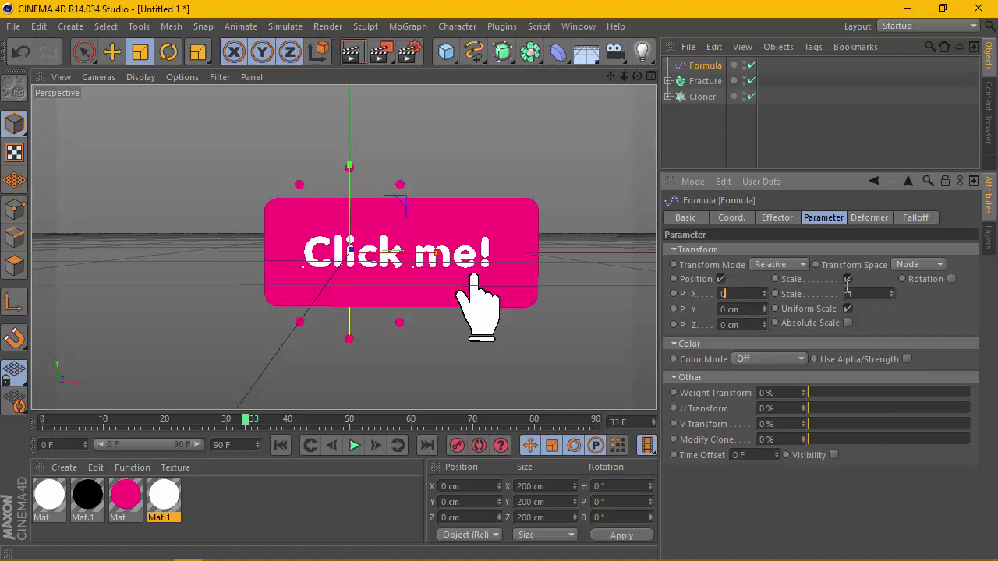
{"action": "left_click", "coordinate": [281, 445]}
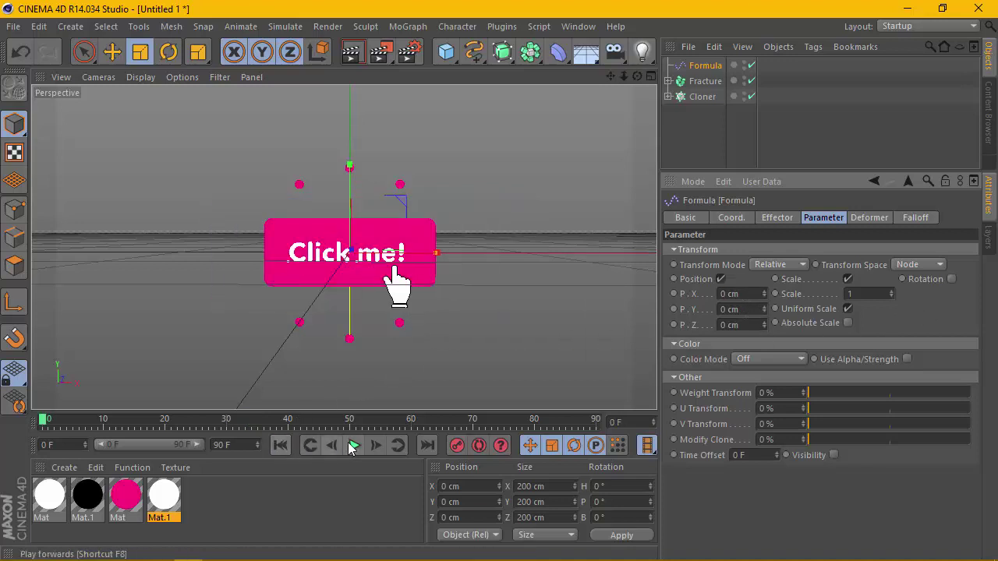
{"action": "left_click", "coordinate": [353, 446]}
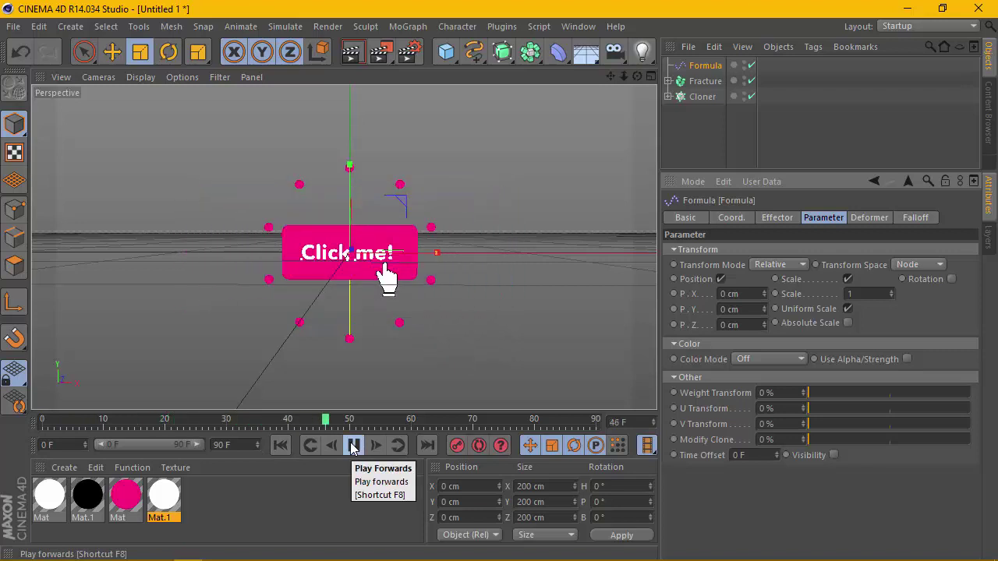
{"action": "left_click", "coordinate": [353, 446]}
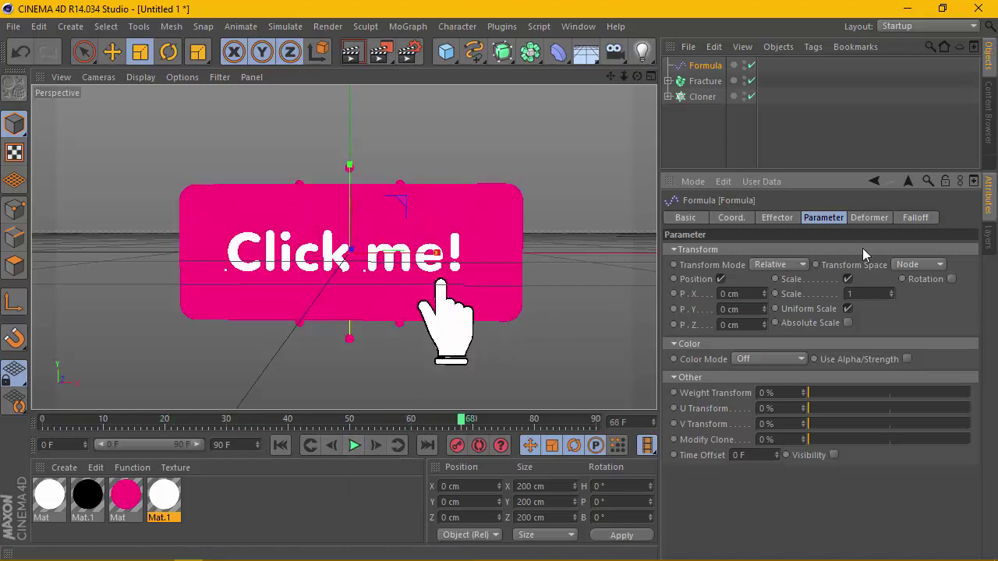
{"action": "left_click", "coordinate": [914, 218]}
{"action": "mouse_move", "coordinate": [793, 295]}
{"action": "left_mouse_down"}
{"action": "mouse_move", "coordinate": [801, 298]}
{"action": "mouse_move", "coordinate": [777, 300]}
{"action": "left_mouse_up"}
Try Formula falloff weight around 8% then 11%, previewing the clones with playback and scrubbing
{"action": "left_click", "coordinate": [280, 445]}
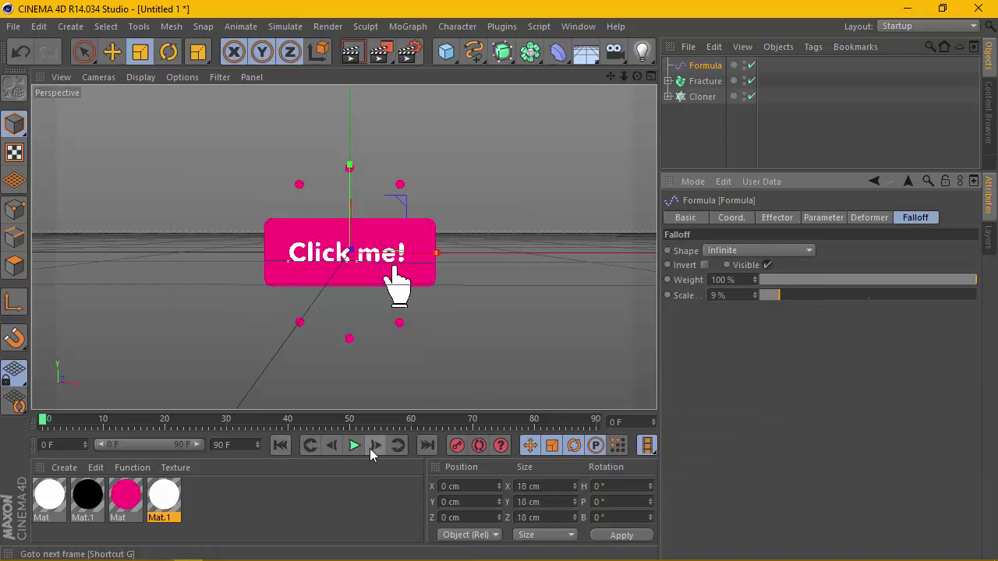
{"action": "left_click", "coordinate": [355, 446]}
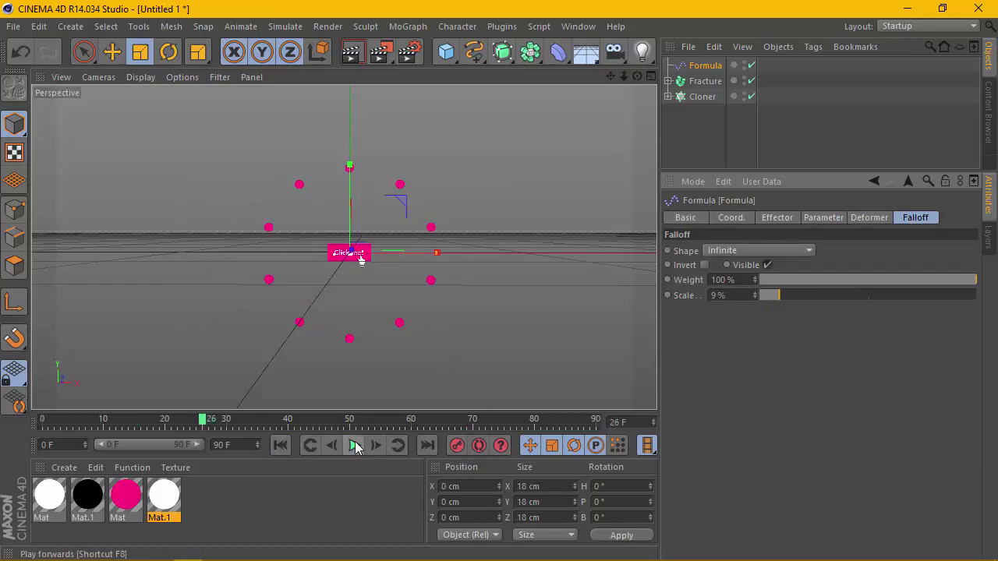
{"action": "left_click_drag", "start_coordinate": [851, 281], "coordinate": [778, 281]}
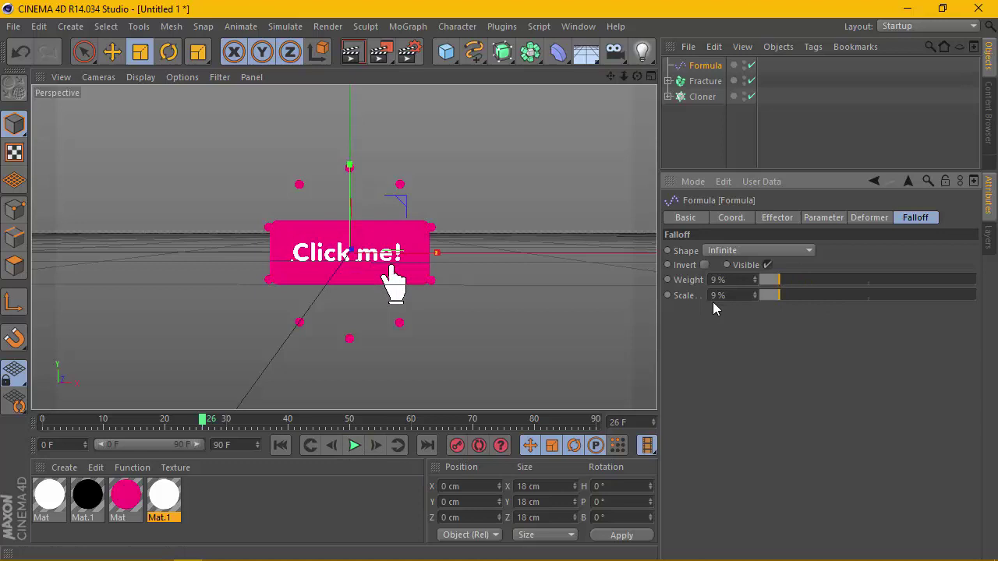
{"action": "left_click", "coordinate": [281, 446]}
{"action": "left_click", "coordinate": [355, 446]}
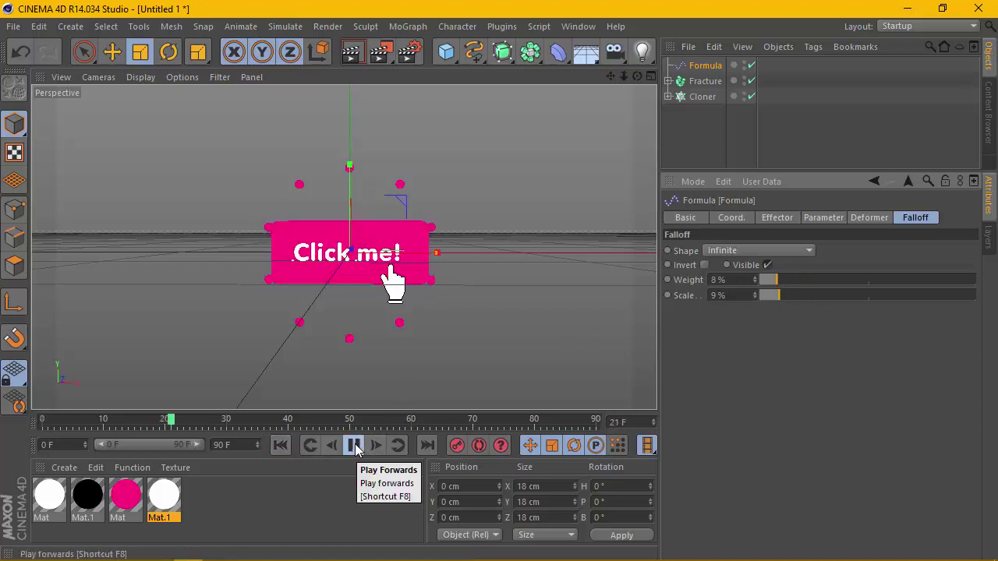
{"action": "left_click", "coordinate": [355, 445]}
{"action": "mouse_move", "coordinate": [231, 422]}
{"action": "left_mouse_down"}
{"action": "mouse_move", "coordinate": [40, 419]}
{"action": "mouse_move", "coordinate": [216, 410]}
{"action": "left_mouse_up"}
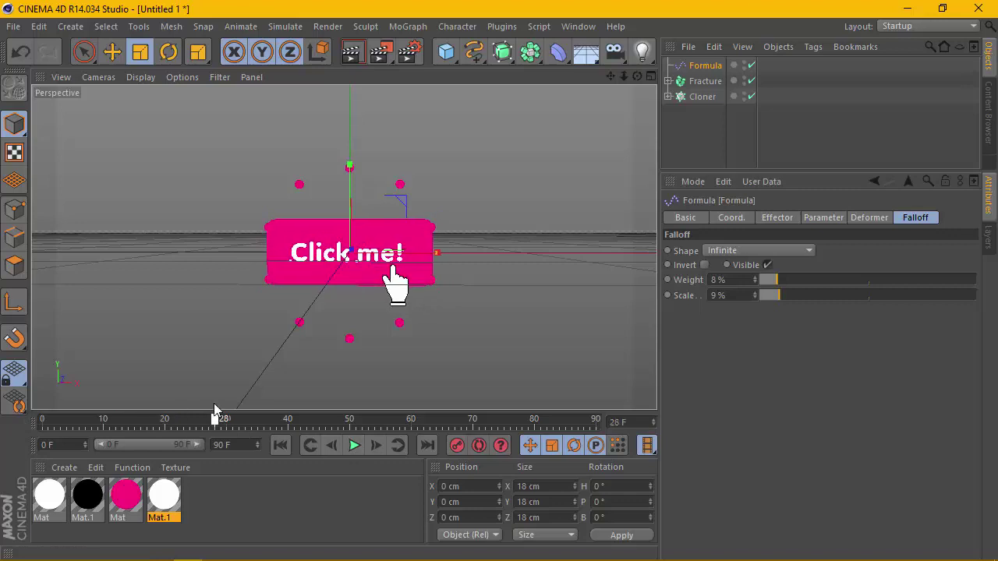
{"action": "left_click_drag", "start_coordinate": [778, 283], "coordinate": [784, 295]}
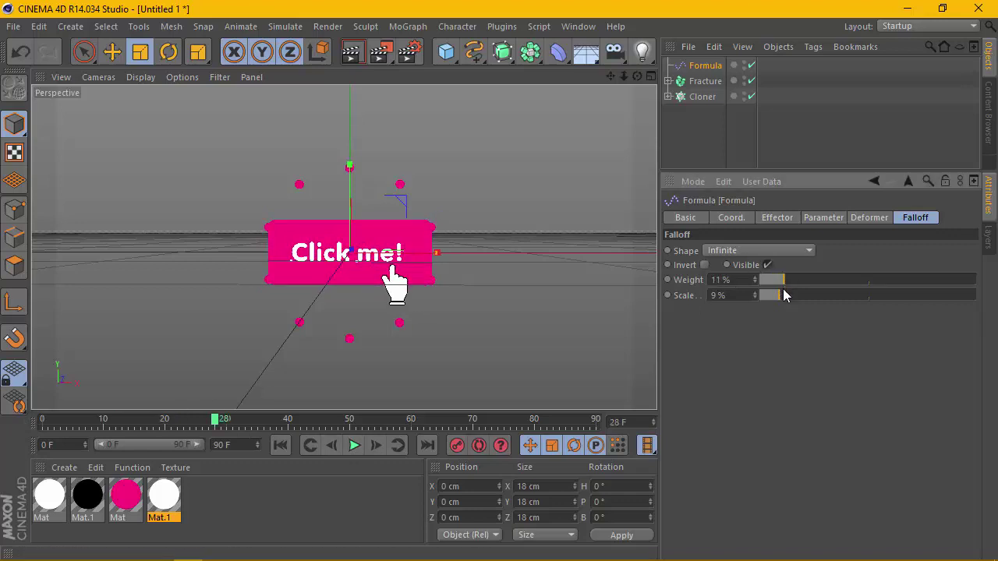
{"action": "left_click", "coordinate": [280, 445]}
{"action": "left_click", "coordinate": [353, 446]}
{"action": "left_click", "coordinate": [353, 445]}
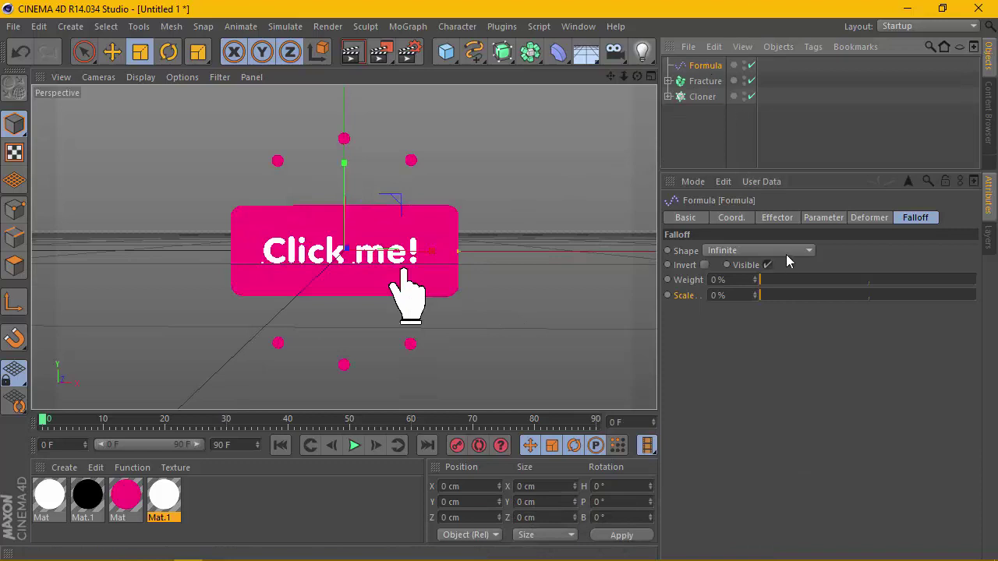
Test falloff weight and scale at about 29%, then return both to 0%
{"action": "left_click_drag", "start_coordinate": [792, 280], "coordinate": [822, 280]}
{"action": "left_click", "coordinate": [819, 296]}
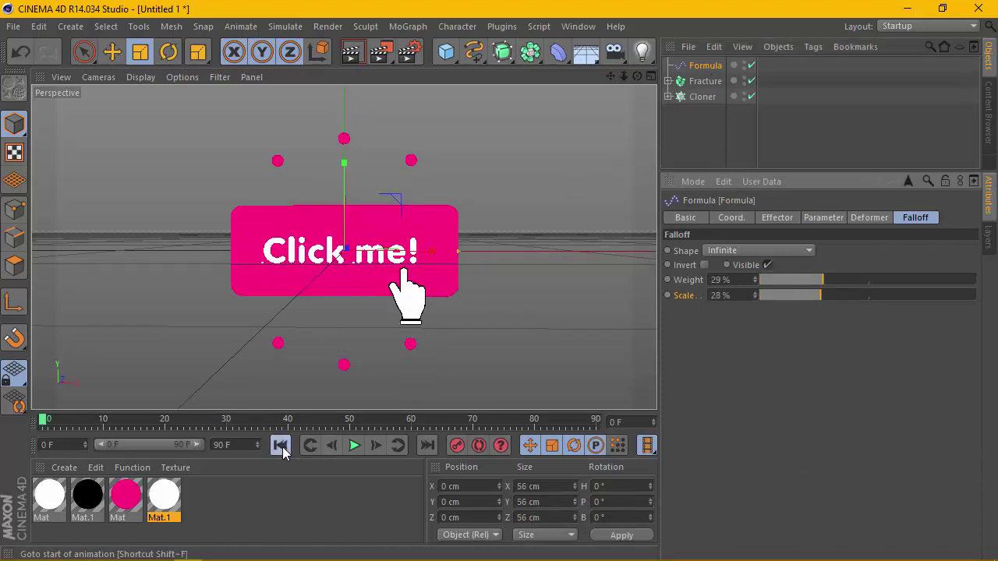
{"action": "left_click", "coordinate": [353, 445]}
{"action": "left_click", "coordinate": [353, 445]}
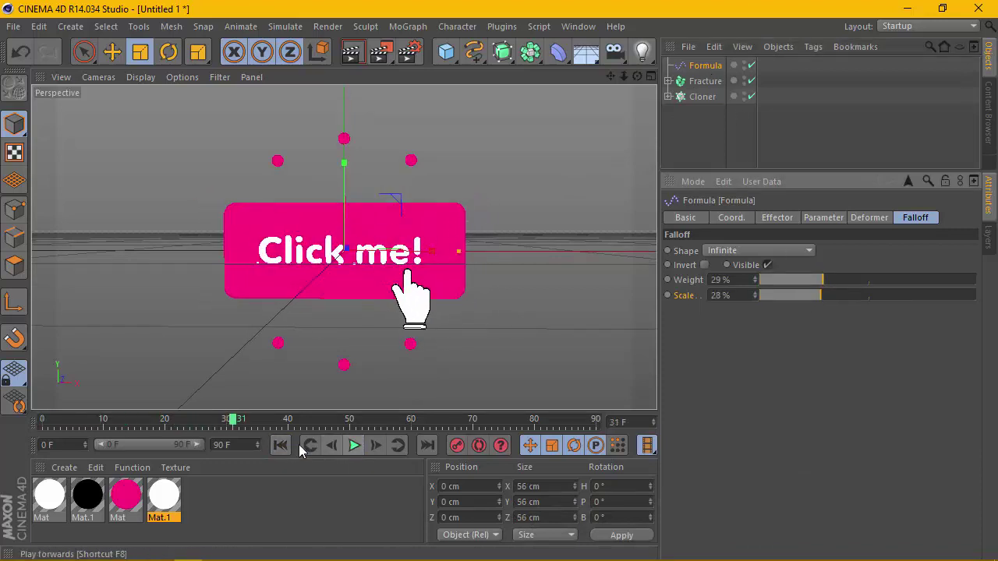
{"action": "left_click", "coordinate": [281, 445]}
{"action": "mouse_move", "coordinate": [806, 279]}
{"action": "left_mouse_down"}
{"action": "mouse_move", "coordinate": [760, 280]}
{"action": "mouse_move", "coordinate": [752, 295]}
{"action": "left_mouse_up"}
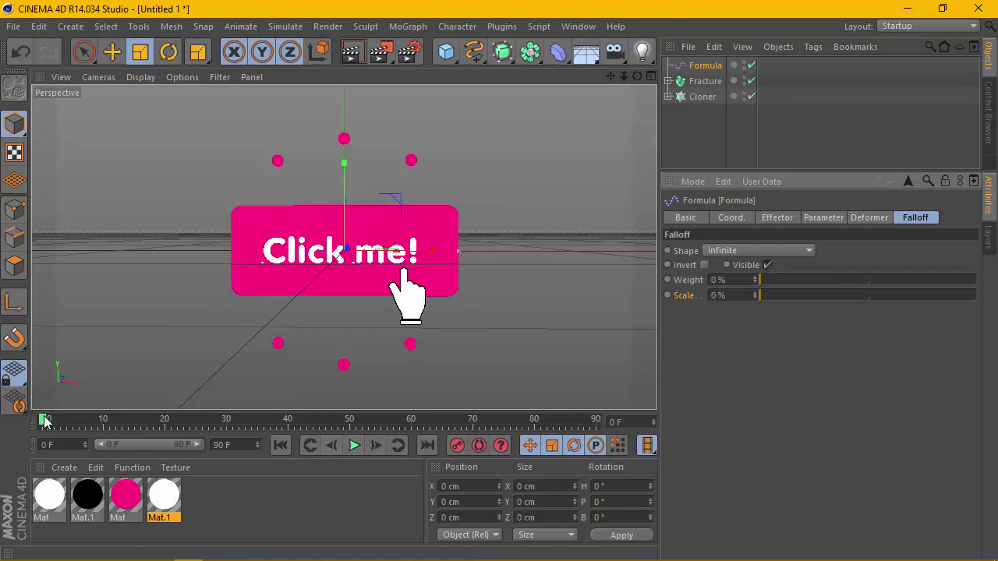
Keyframe falloff Weight and Scale at 0% on frame 0
{"action": "right_click", "coordinate": [668, 280]}
{"action": "left_click", "coordinate": [795, 289]}
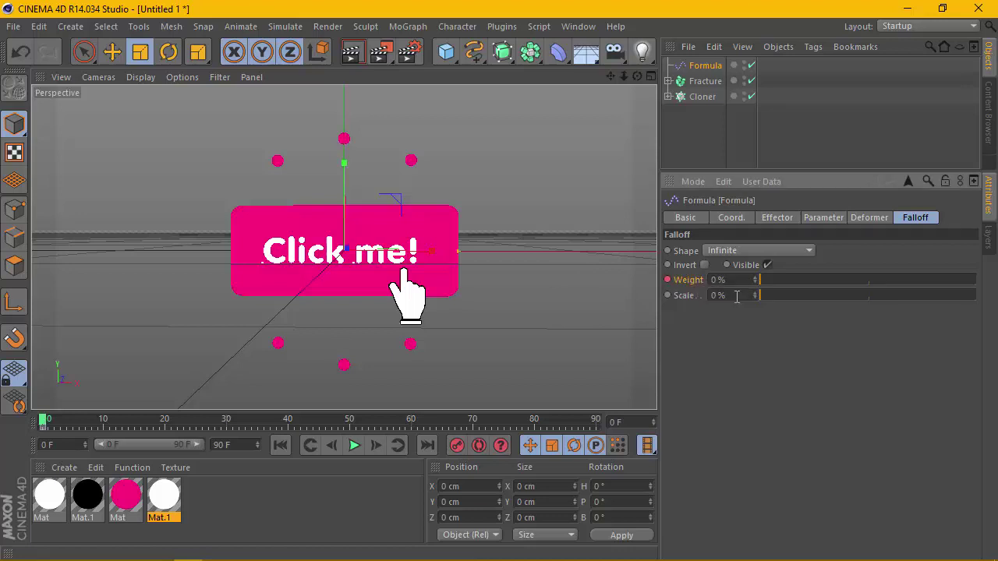
{"action": "right_click", "coordinate": [672, 299]}
{"action": "left_click", "coordinate": [810, 307]}
{"action": "left_click_drag", "start_coordinate": [44, 424], "coordinate": [228, 422]}
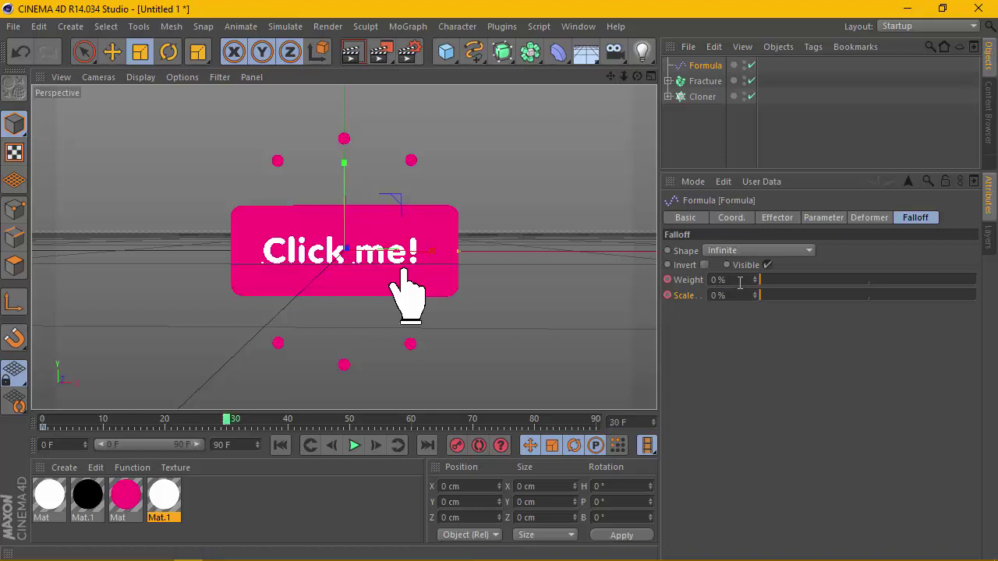
Keyframe falloff Weight 40% and Scale -40% at frame 30
{"action": "left_click_drag", "start_coordinate": [740, 282], "coordinate": [687, 282]}
{"action": "type", "text": "40"}
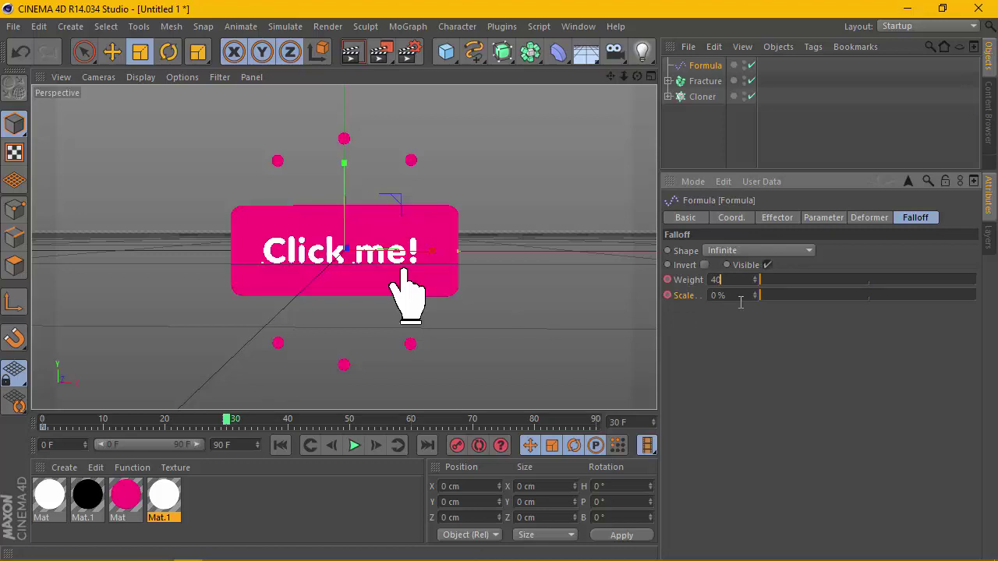
{"action": "left_click_drag", "start_coordinate": [740, 302], "coordinate": [679, 302]}
{"action": "type", "text": "-40"}
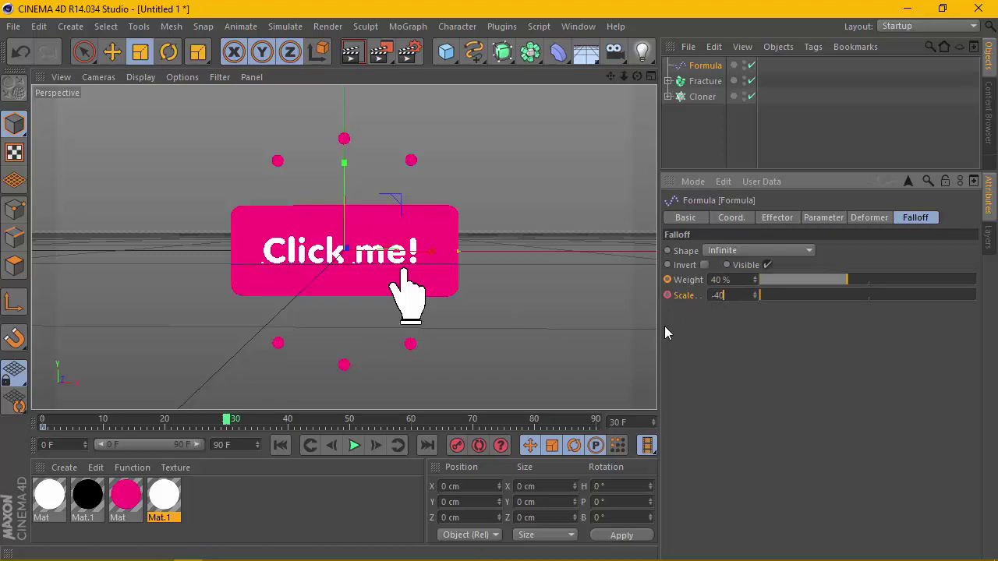
{"action": "right_click", "coordinate": [667, 282]}
{"action": "mouse_move", "coordinate": [705, 287]}
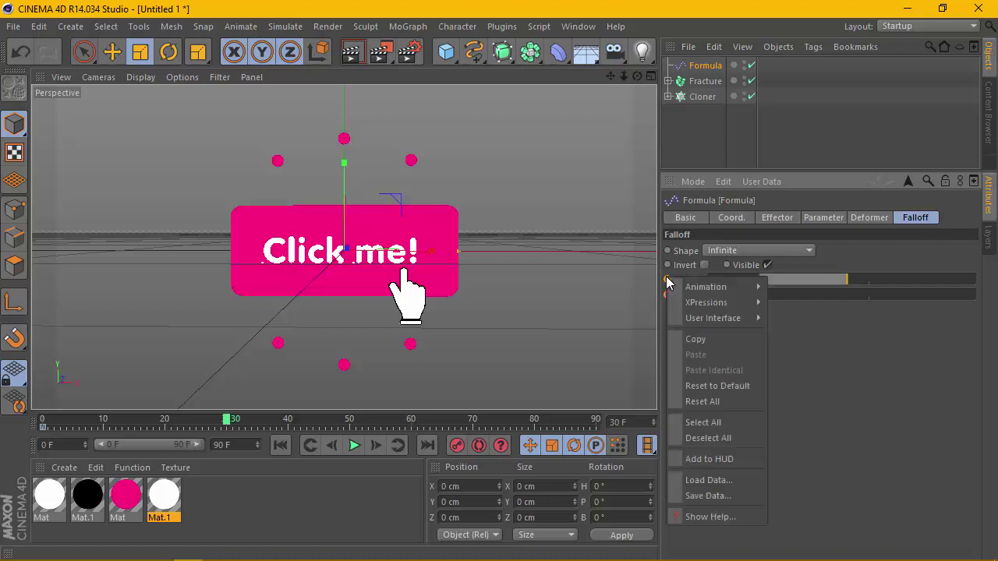
{"action": "left_click", "coordinate": [795, 287]}
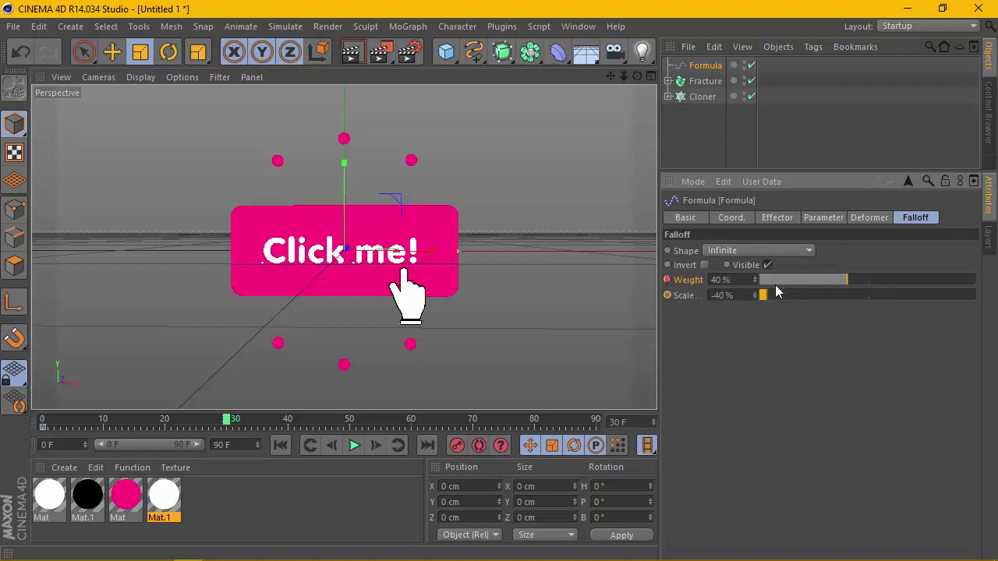
{"action": "right_click", "coordinate": [670, 298]}
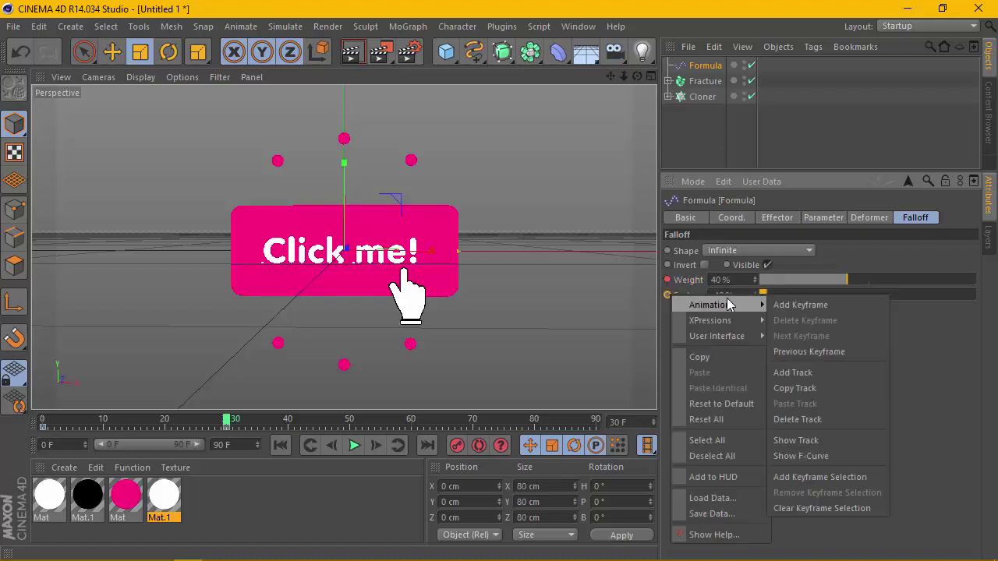
{"action": "left_click", "coordinate": [788, 305]}
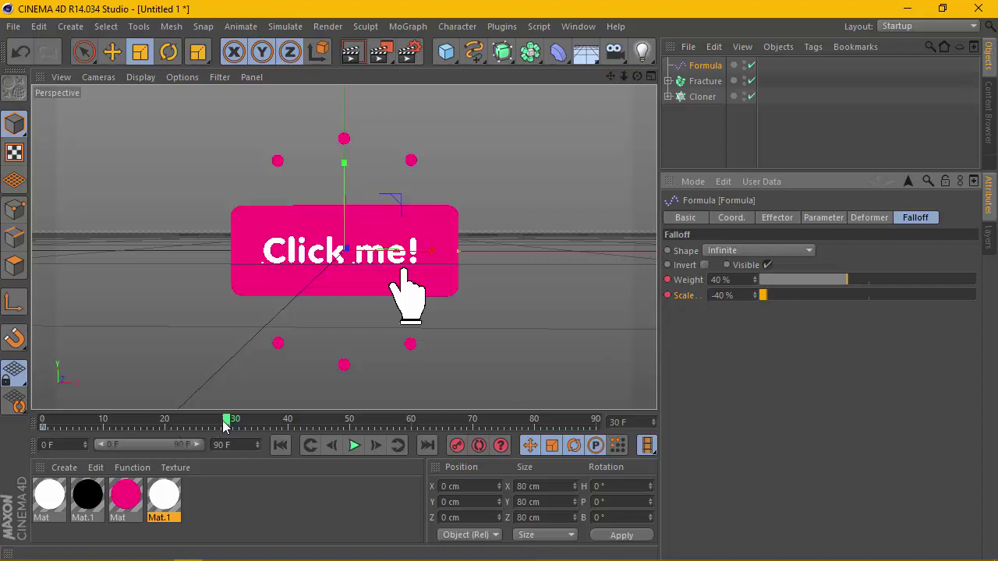
At frame 29, set falloff Weight and Scale to 0% and keyframe both
{"action": "left_click", "coordinate": [332, 448]}
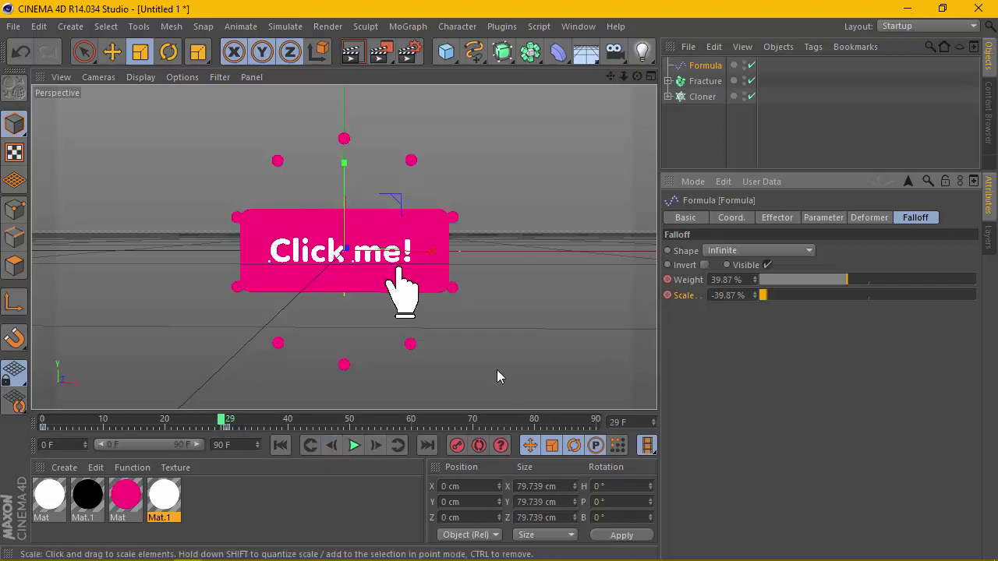
{"action": "left_click", "coordinate": [726, 280]}
{"action": "type", "text": "0"}
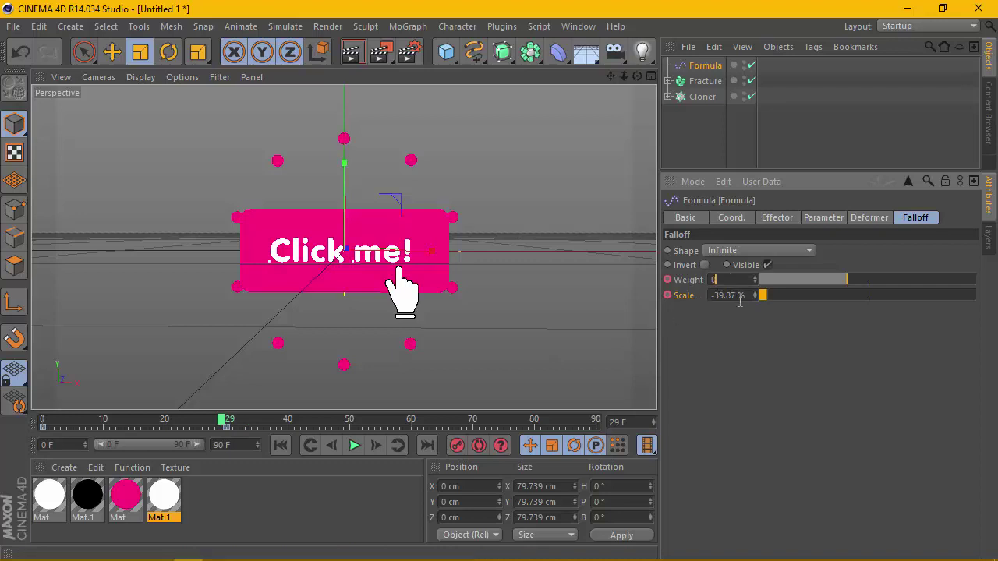
{"action": "left_click", "coordinate": [733, 295]}
{"action": "type", "text": "0"}
{"action": "right_click", "coordinate": [676, 285]}
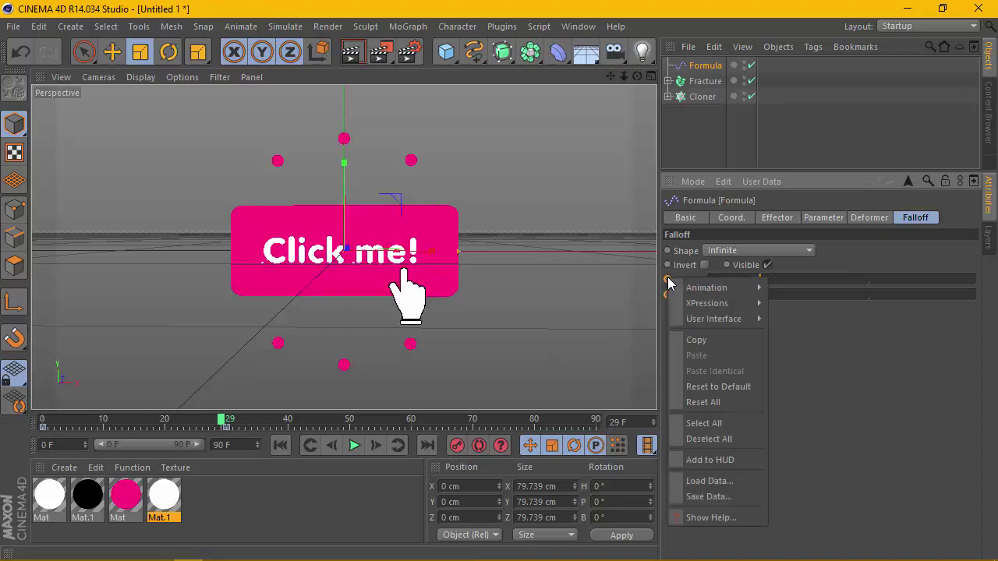
{"action": "left_click", "coordinate": [788, 286]}
{"action": "right_click", "coordinate": [669, 300]}
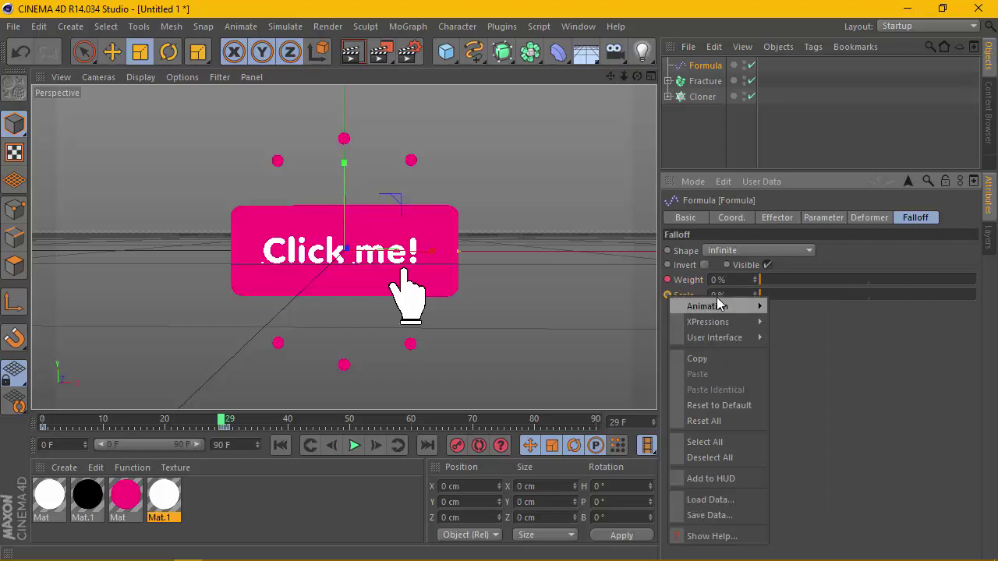
{"action": "left_click", "coordinate": [792, 303]}
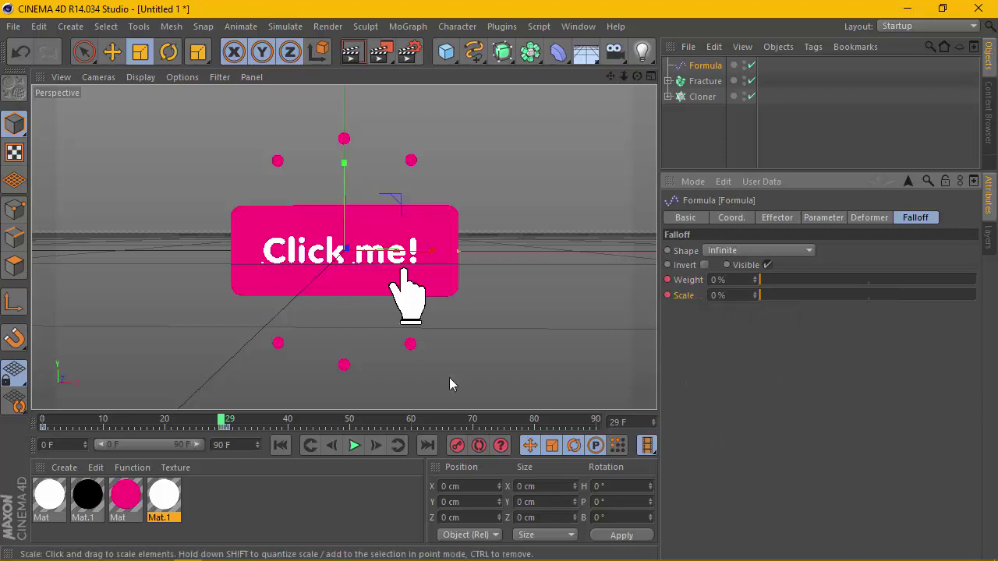
At frame 60, keyframe falloff Weight and Scale at 0%
{"action": "left_click_drag", "start_coordinate": [222, 421], "coordinate": [411, 424]}
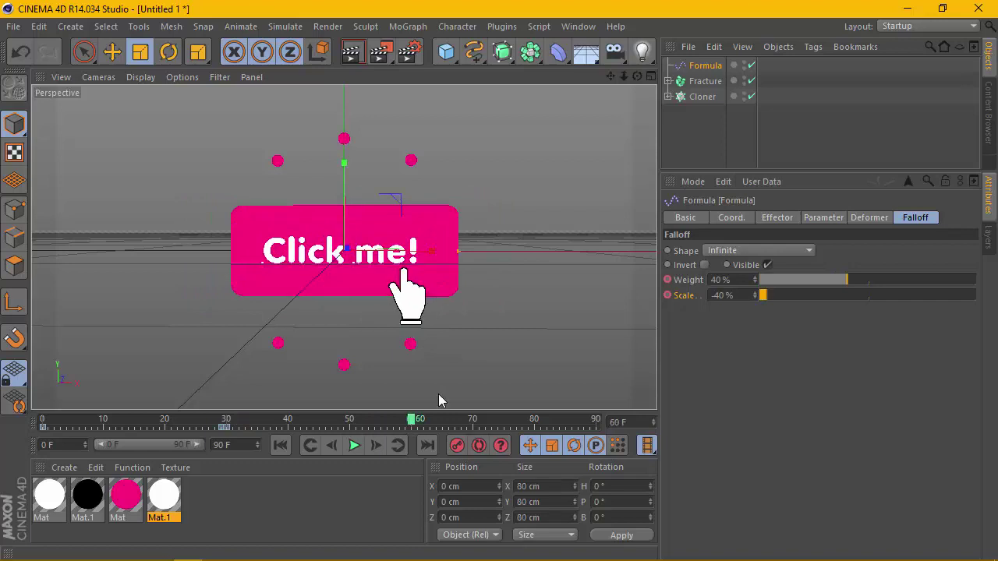
{"action": "left_click", "coordinate": [744, 282]}
{"action": "type", "text": "0"}
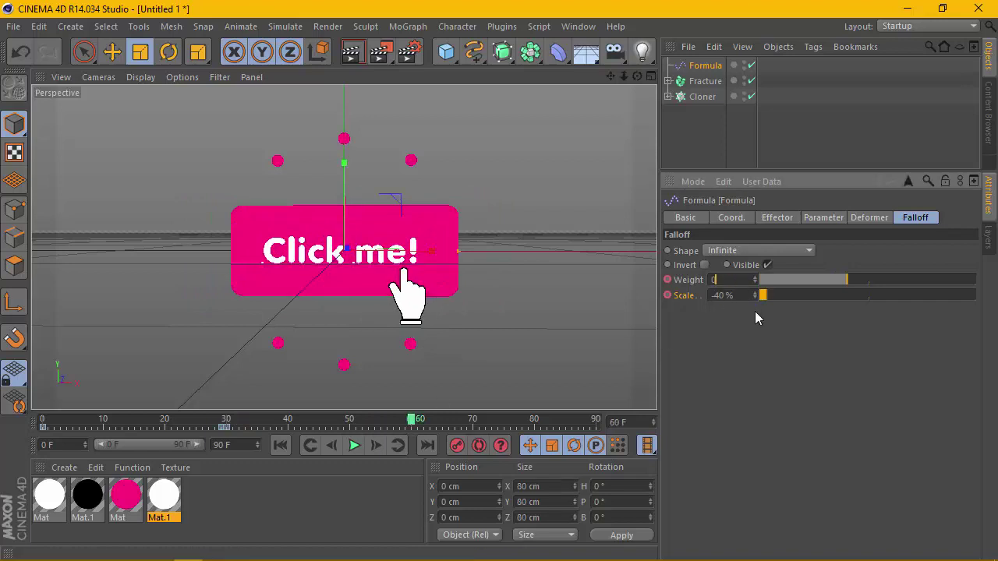
{"action": "key", "text": "Return"}
{"action": "right_click", "coordinate": [666, 286]}
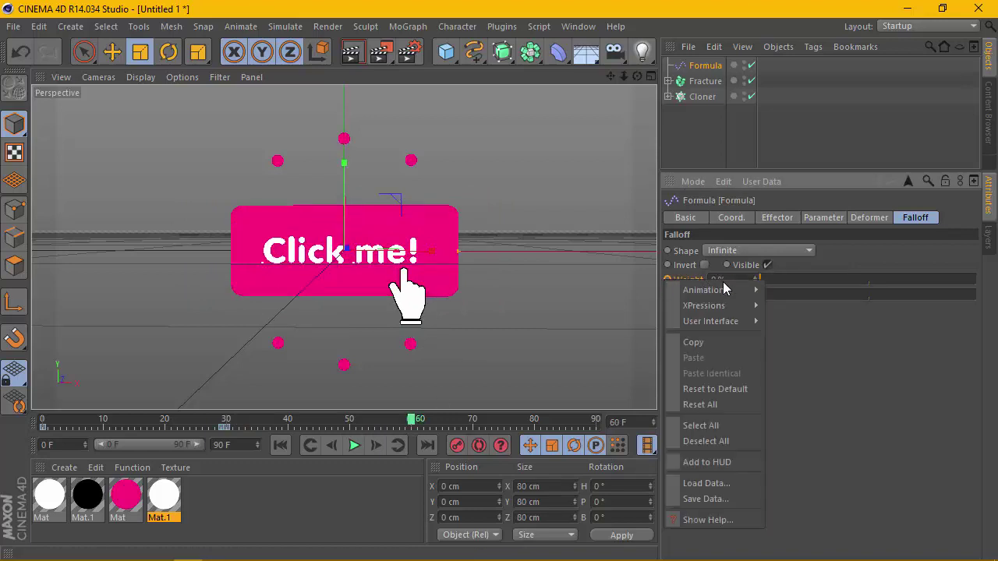
{"action": "left_click", "coordinate": [779, 290]}
{"action": "right_click", "coordinate": [669, 297]}
{"action": "mouse_move", "coordinate": [710, 305]}
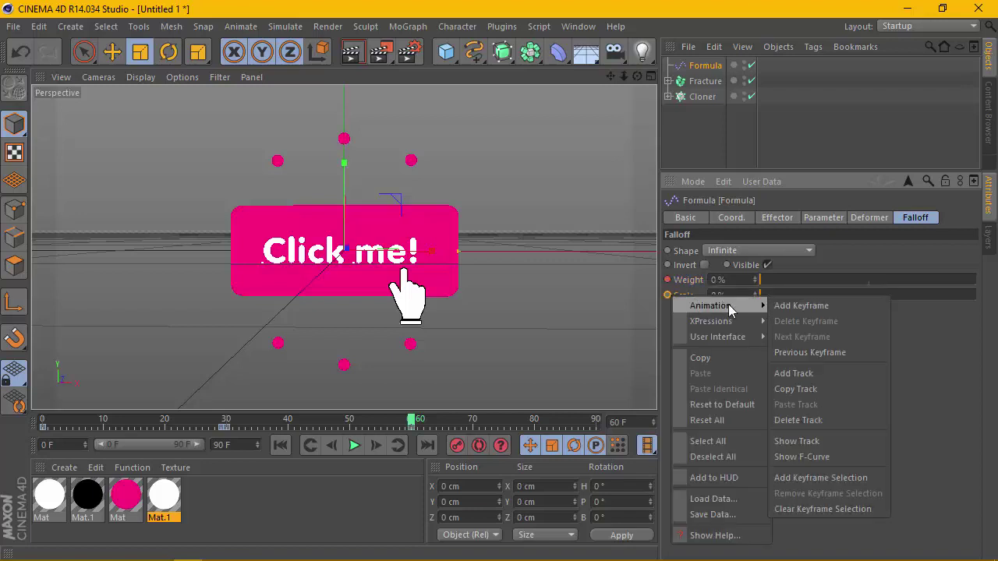
{"action": "left_click", "coordinate": [783, 306]}
Play the animation from frame 0 to preview the pulse
{"action": "left_click", "coordinate": [280, 445]}
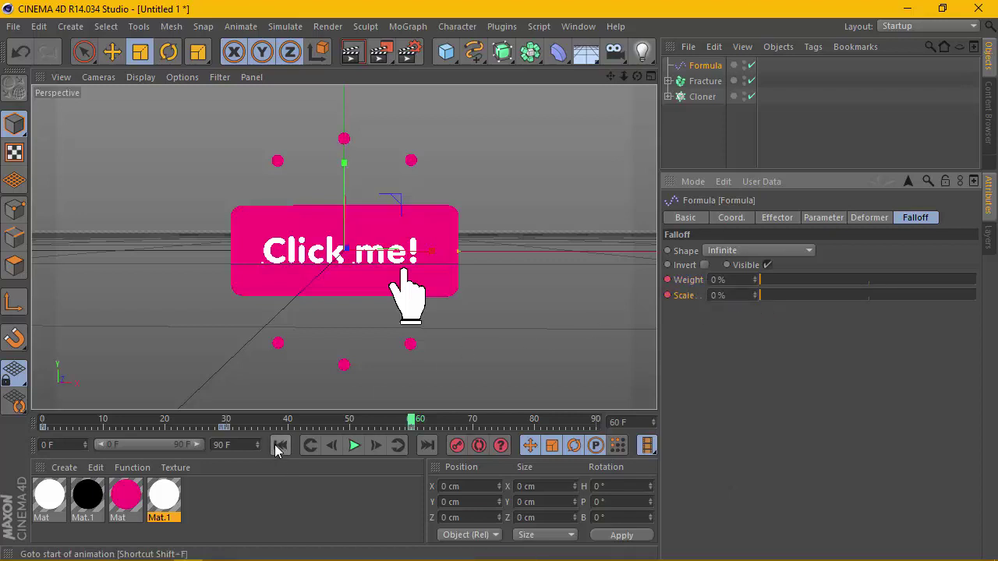
{"action": "left_click", "coordinate": [354, 445]}
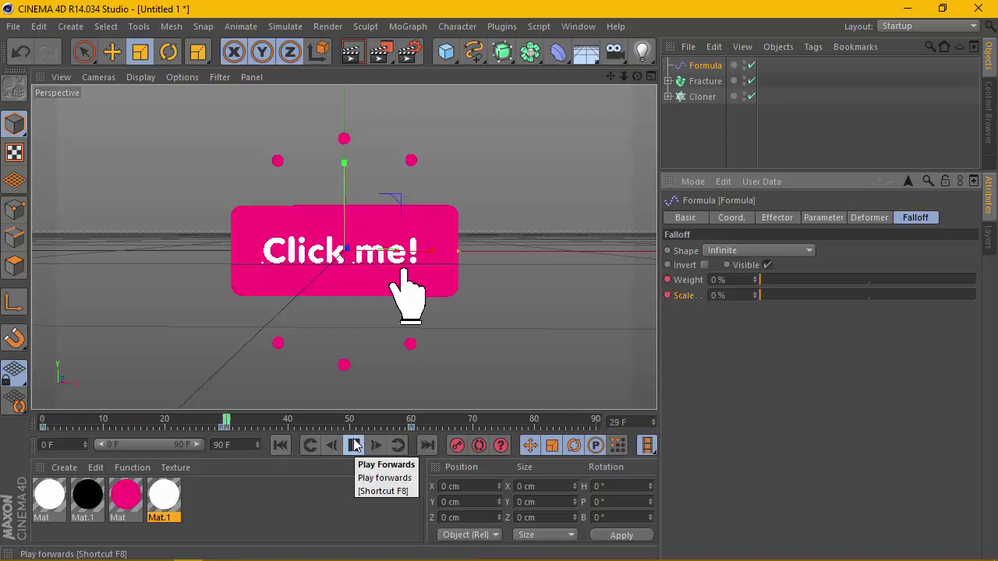
{"action": "left_click", "coordinate": [363, 443]}
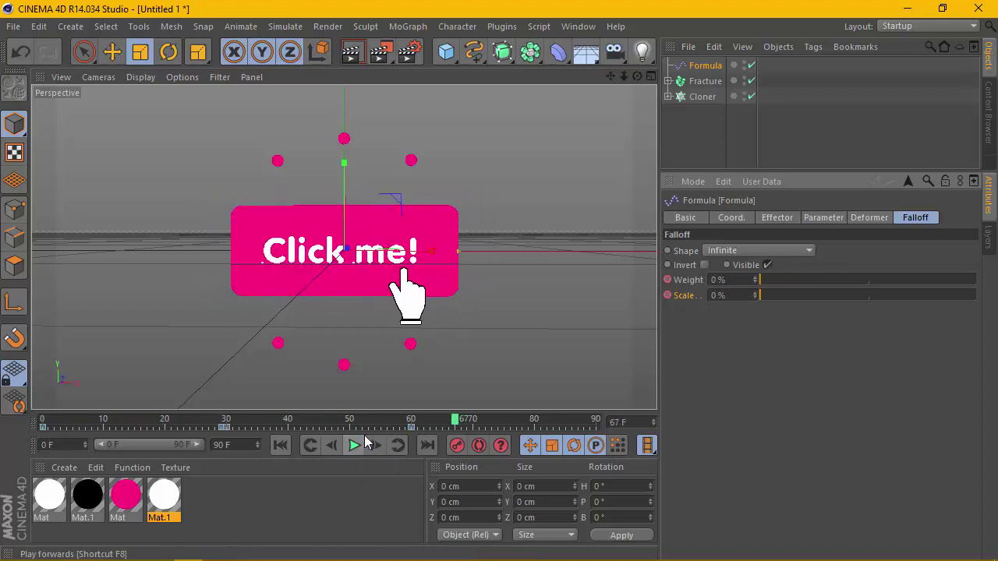
{"action": "left_click", "coordinate": [281, 445]}
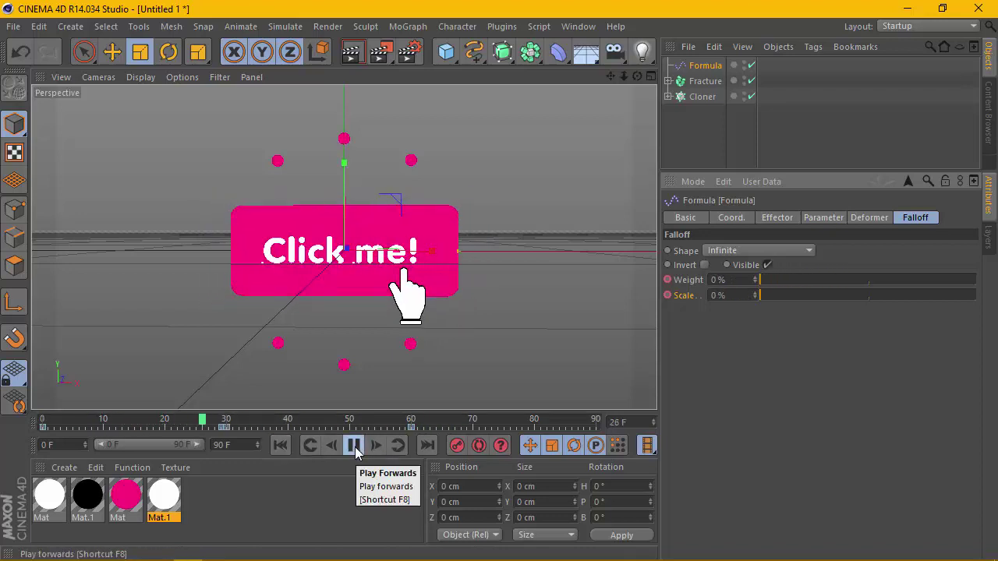
{"action": "left_click", "coordinate": [355, 447]}
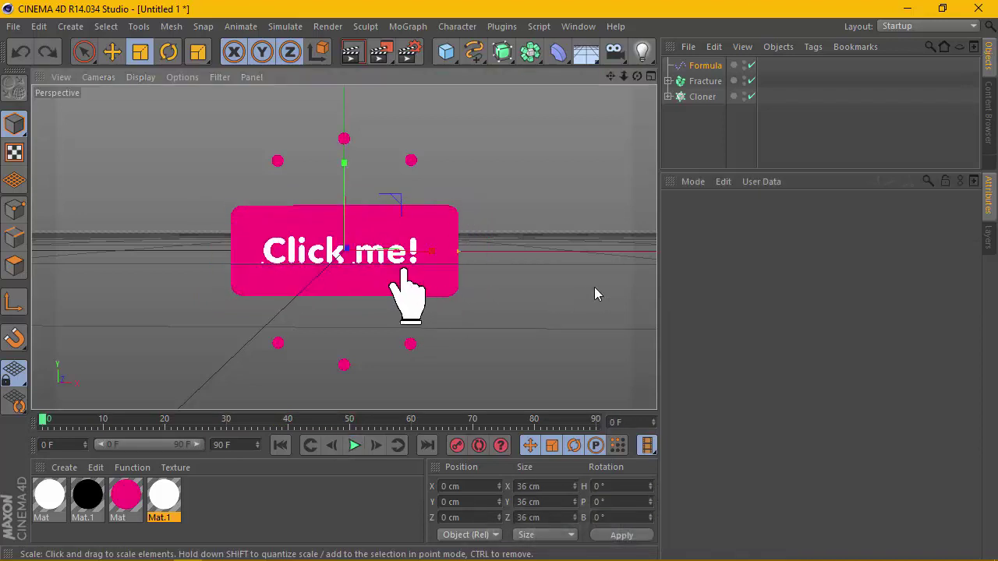
Show the Formula falloff settings, preview the animation, and return to frame 0
{"action": "left_click", "coordinate": [702, 66]}
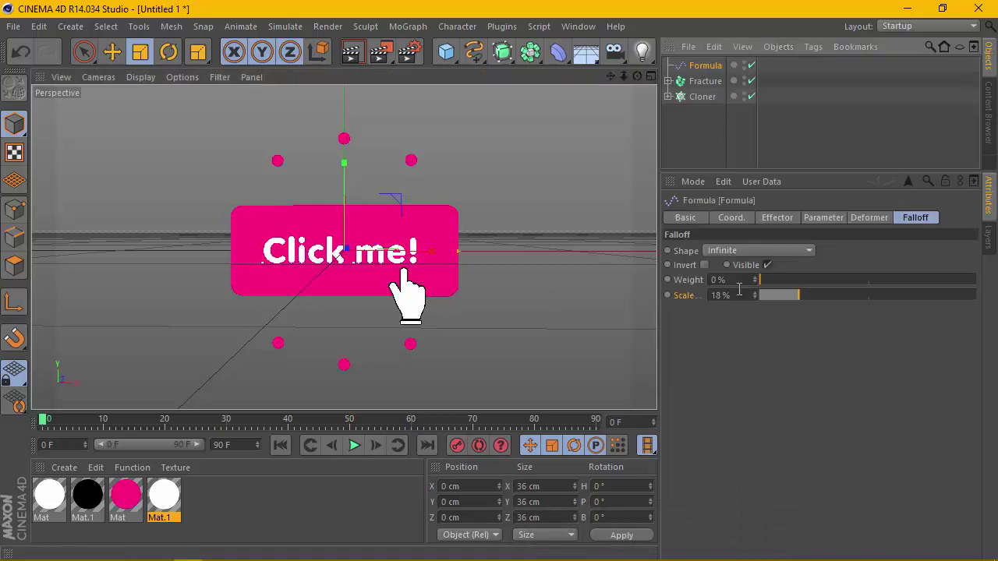
{"action": "left_click", "coordinate": [804, 280]}
{"action": "left_click", "coordinate": [354, 445]}
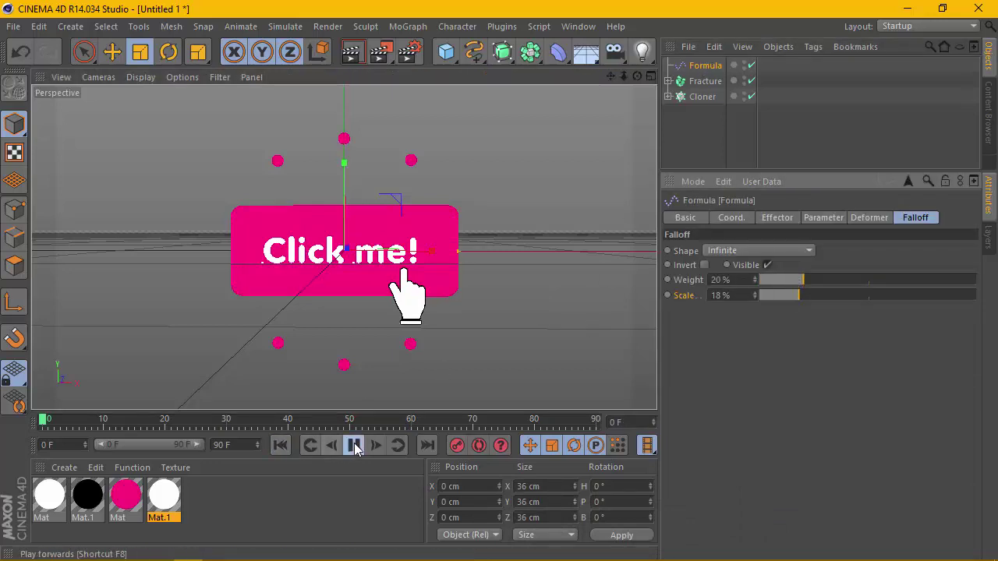
{"action": "left_click", "coordinate": [353, 445]}
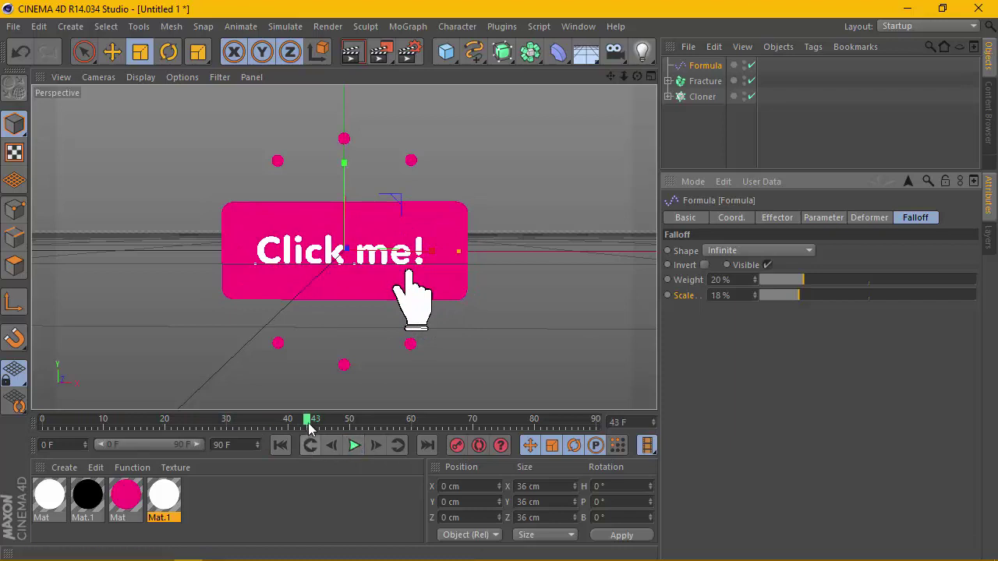
{"action": "left_click_drag", "start_coordinate": [309, 427], "coordinate": [42, 425]}
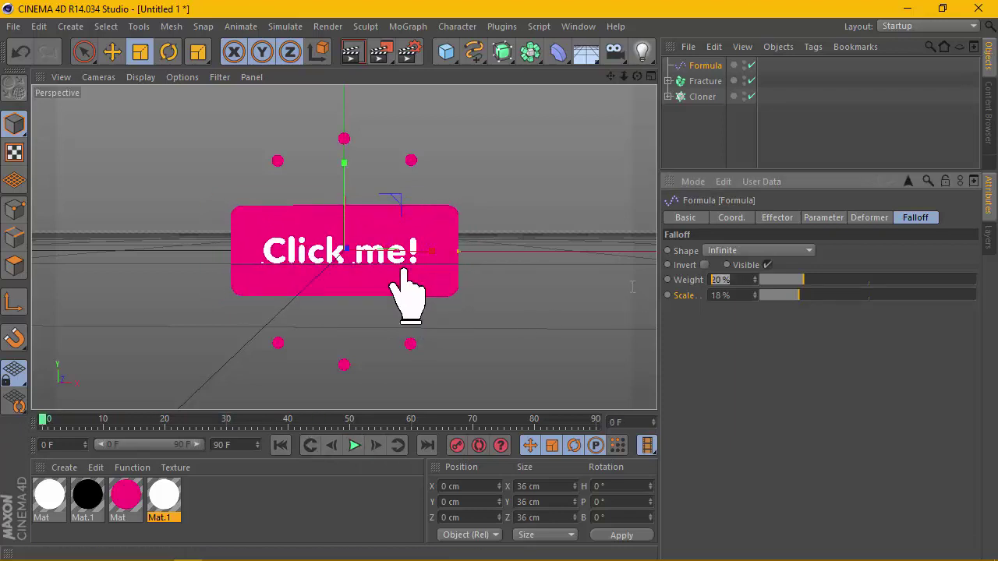
{"action": "type", "text": "0"}
Set falloff Weight and Scale to 0% and keyframe both at frame 0, then replay
{"action": "key", "text": "Tab"}
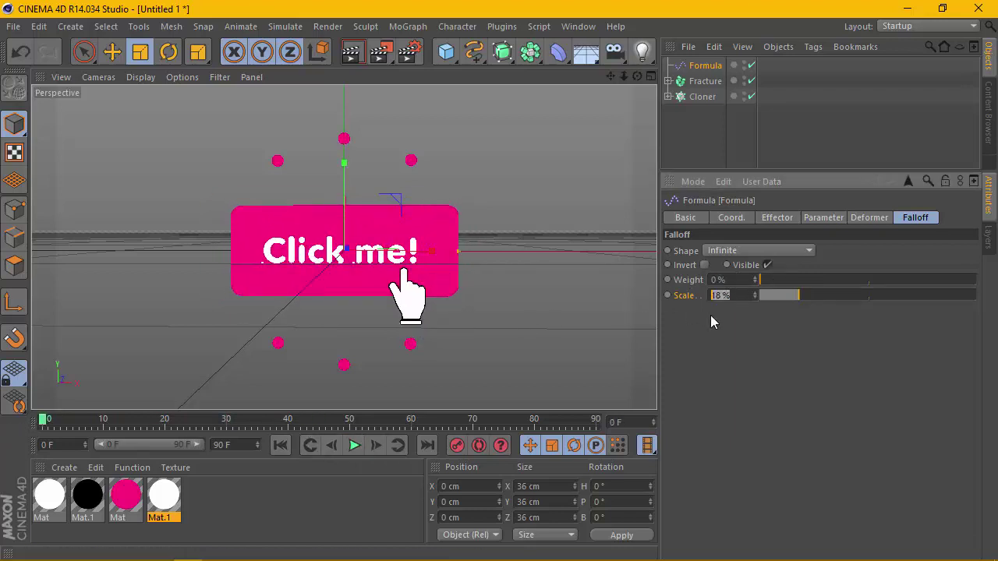
{"action": "type", "text": "0"}
{"action": "key", "text": "Return"}
{"action": "left_click", "coordinate": [58, 444]}
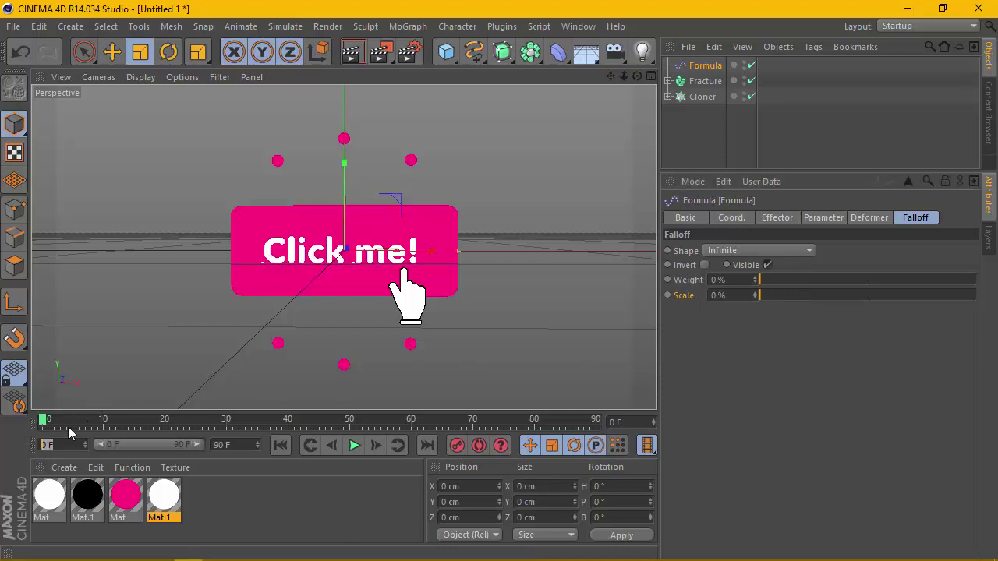
{"action": "right_click", "coordinate": [668, 285]}
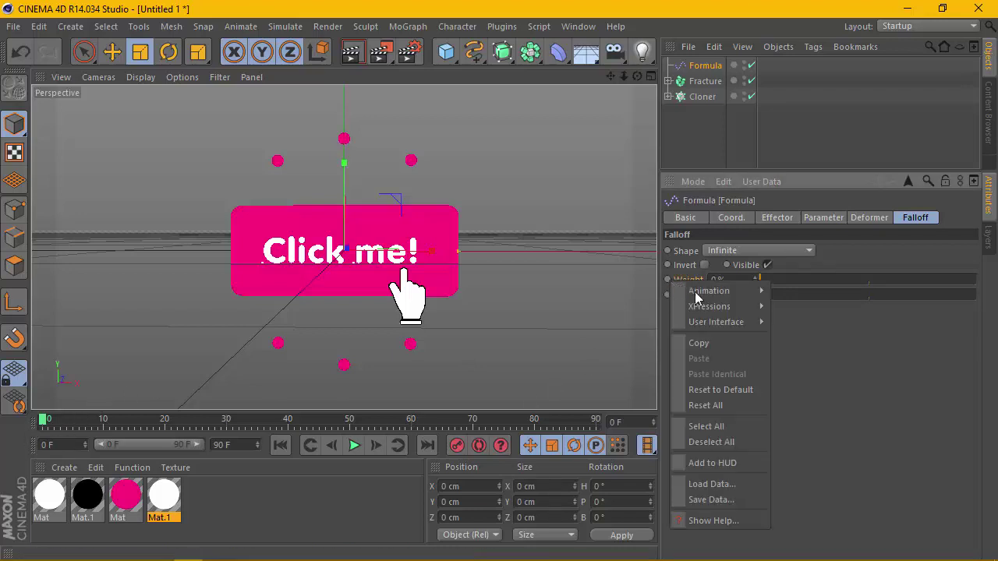
{"action": "left_click", "coordinate": [834, 292]}
{"action": "right_click", "coordinate": [669, 301]}
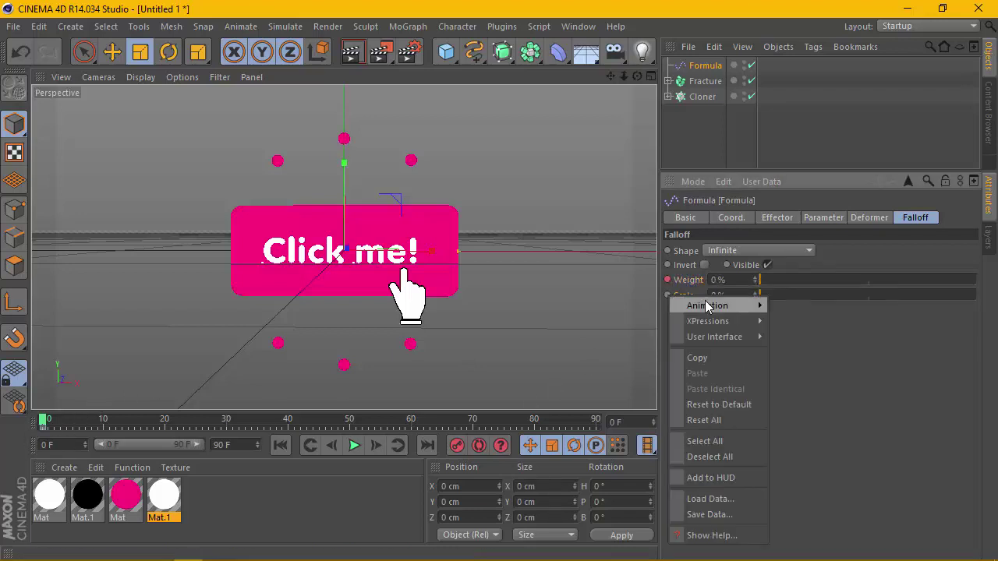
{"action": "left_click", "coordinate": [793, 304]}
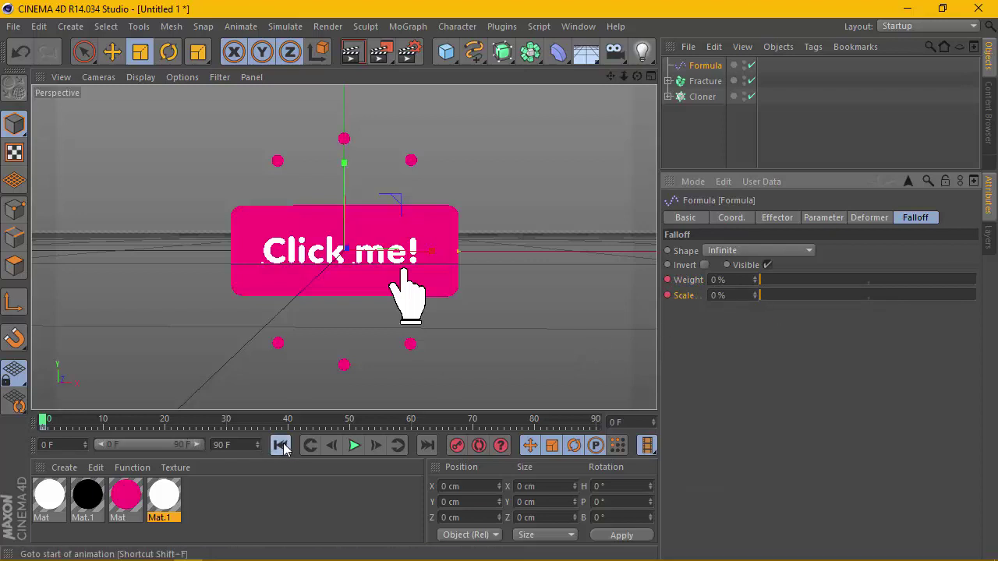
{"action": "left_click", "coordinate": [353, 444]}
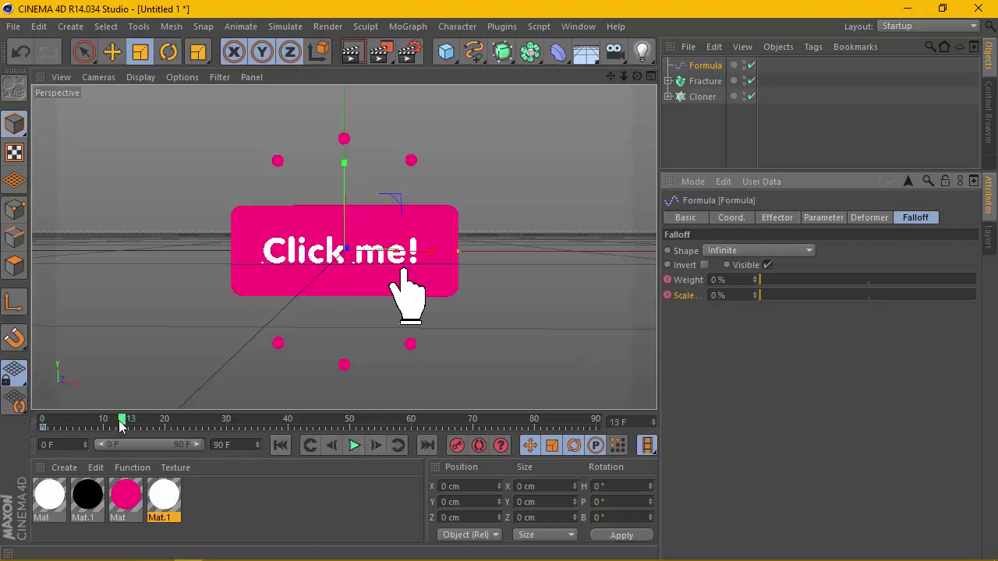
{"action": "left_click_drag", "start_coordinate": [43, 425], "coordinate": [166, 434]}
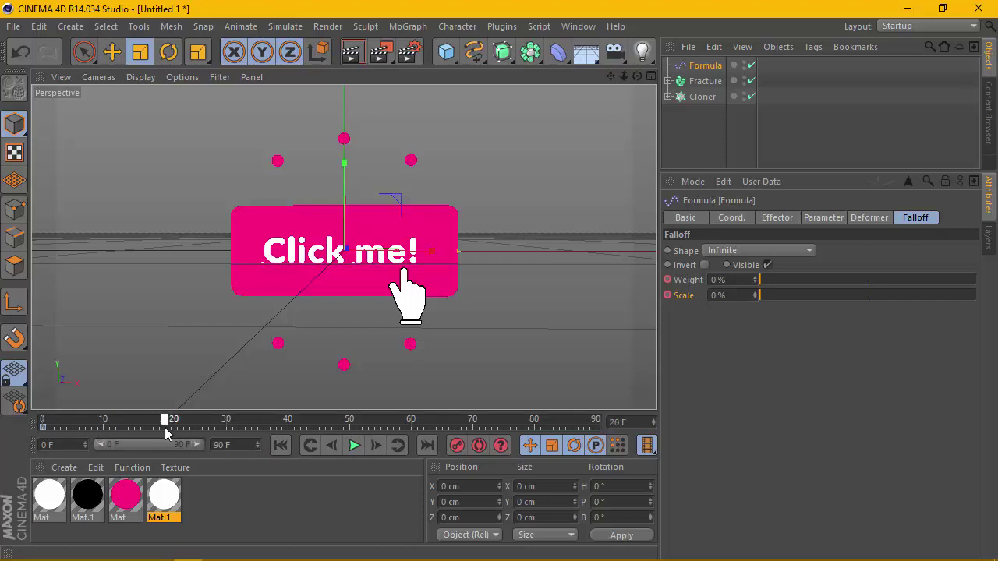
{"action": "right_click", "coordinate": [670, 282]}
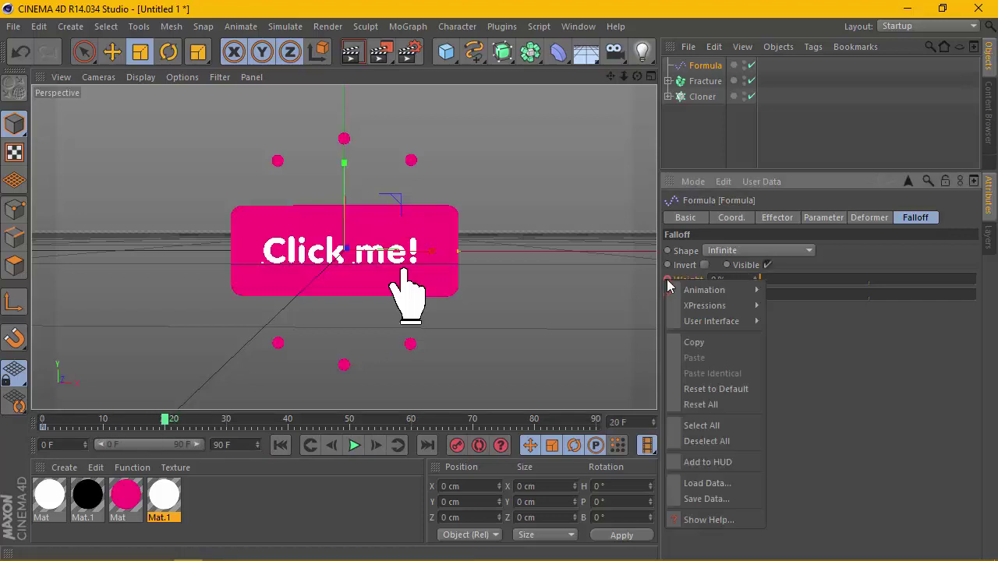
{"action": "left_click", "coordinate": [783, 288]}
{"action": "right_click", "coordinate": [667, 300]}
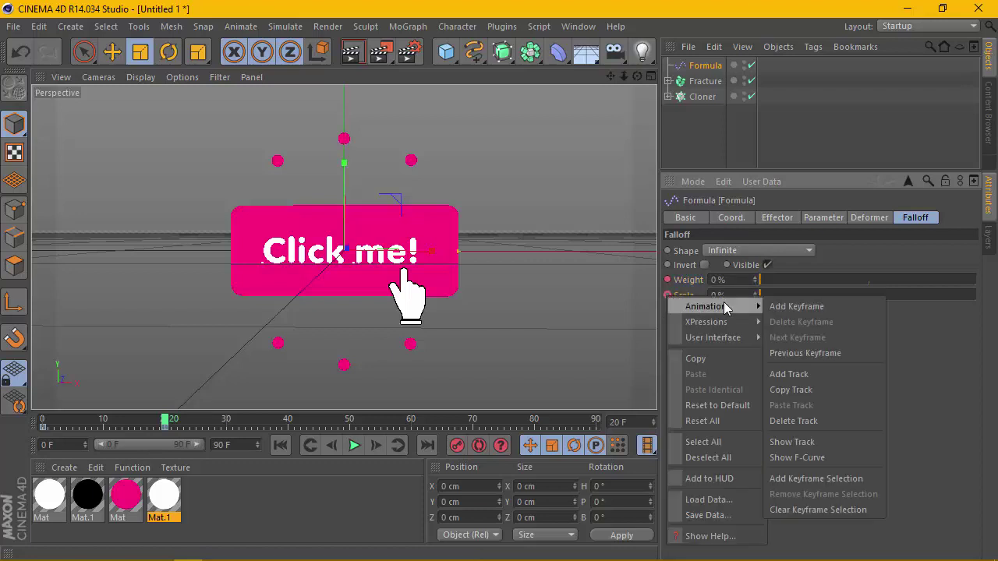
{"action": "left_click", "coordinate": [791, 304]}
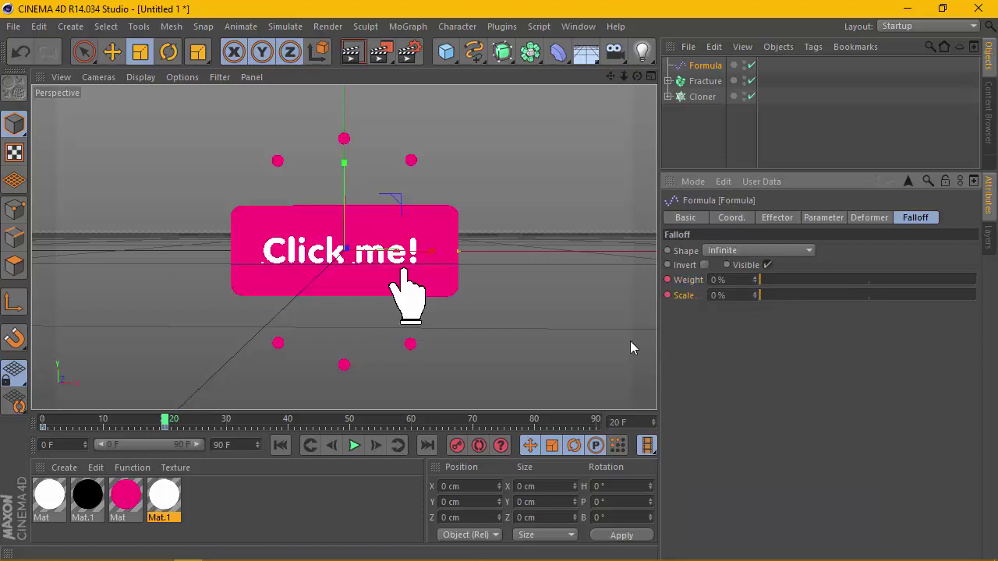
{"action": "left_click", "coordinate": [375, 445]}
{"action": "left_click", "coordinate": [375, 445]}
{"action": "left_click", "coordinate": [375, 445]}
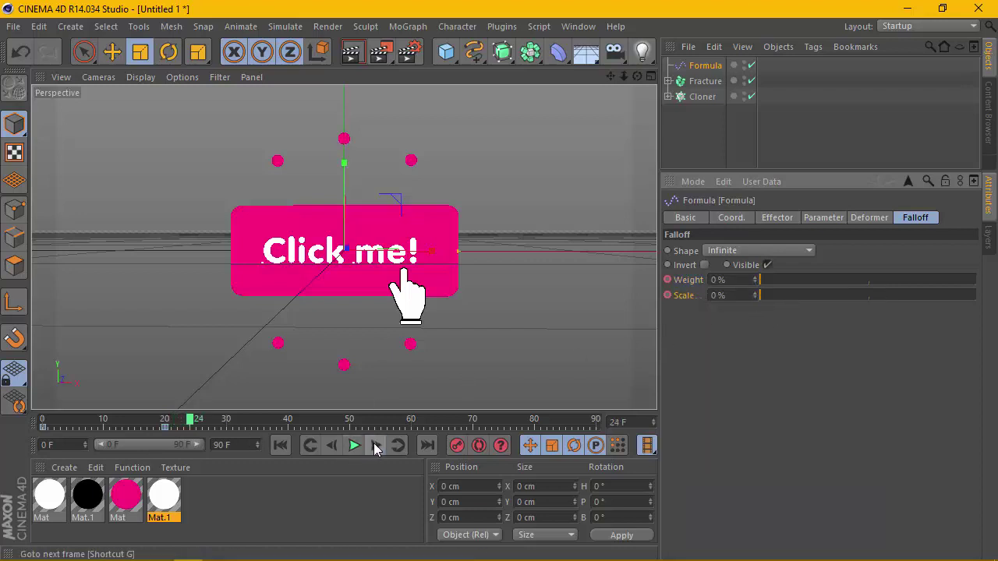
{"action": "left_click", "coordinate": [375, 445]}
{"action": "type", "text": "40"}
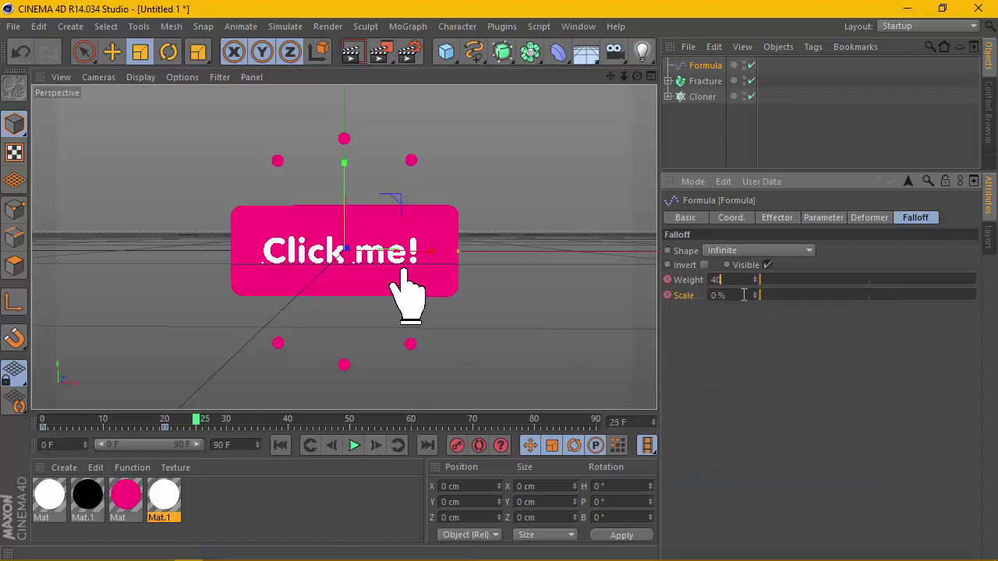
{"action": "left_click", "coordinate": [743, 294]}
{"action": "type", "text": "-40"}
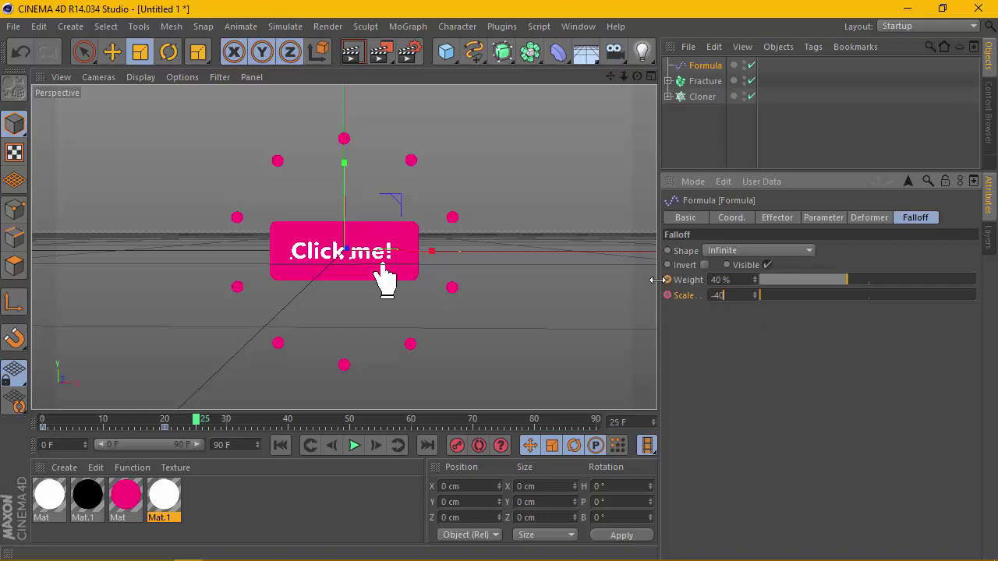
{"action": "right_click", "coordinate": [668, 282]}
{"action": "left_click", "coordinate": [791, 288]}
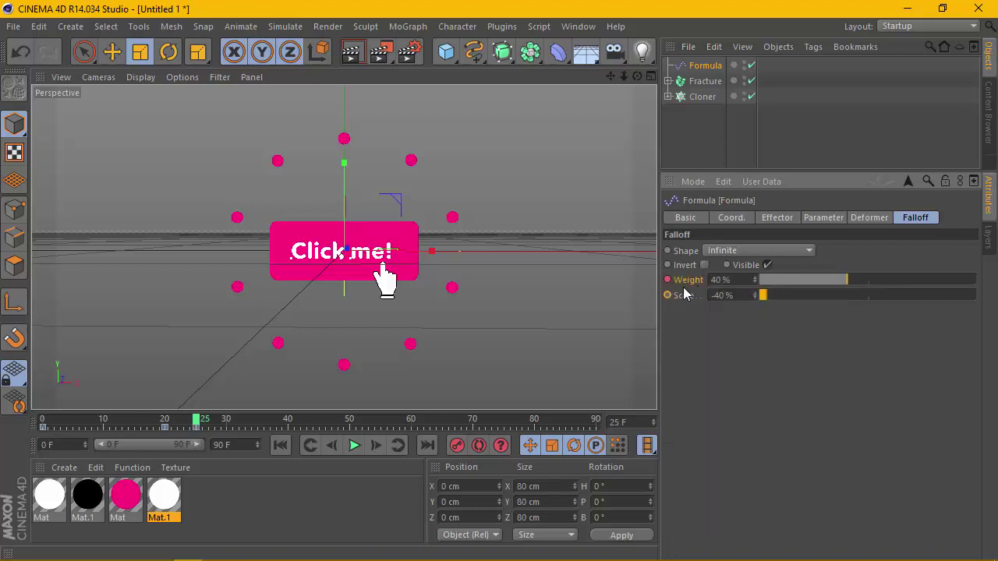
{"action": "right_click", "coordinate": [670, 295]}
{"action": "left_click", "coordinate": [776, 301]}
{"action": "left_click", "coordinate": [375, 444]}
{"action": "left_click", "coordinate": [376, 444]}
{"action": "left_click", "coordinate": [375, 444]}
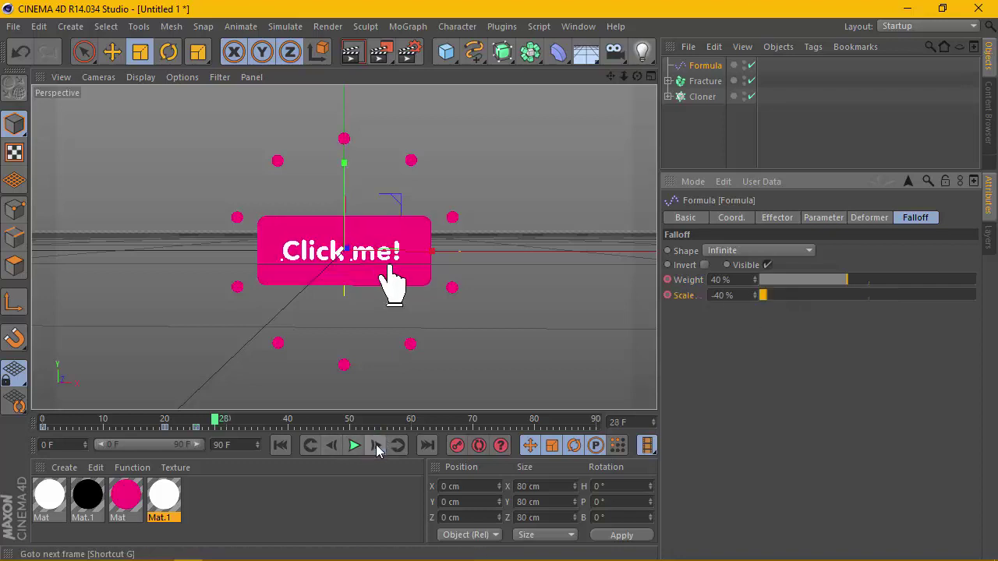
{"action": "left_click", "coordinate": [376, 444]}
{"action": "left_click", "coordinate": [375, 445]}
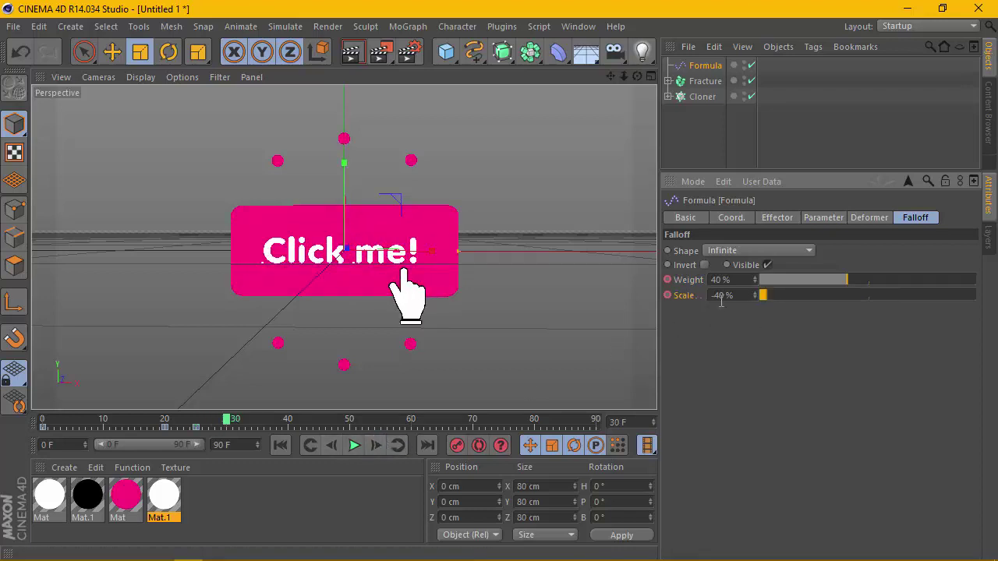
{"action": "double_click", "coordinate": [742, 280]}
{"action": "type", "text": "0"}
{"action": "key", "text": "Tab"}
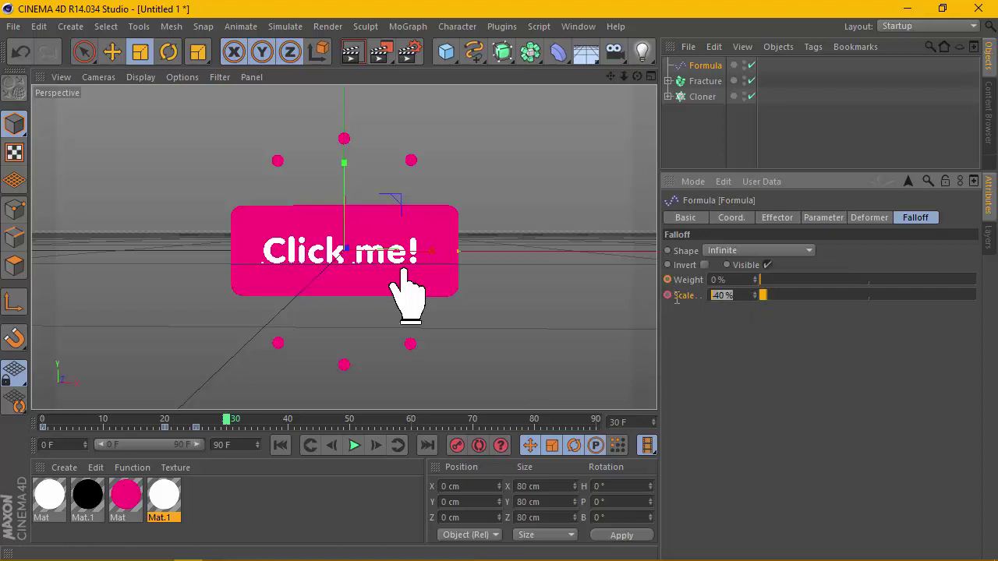
{"action": "type", "text": "0"}
{"action": "right_click", "coordinate": [669, 280]}
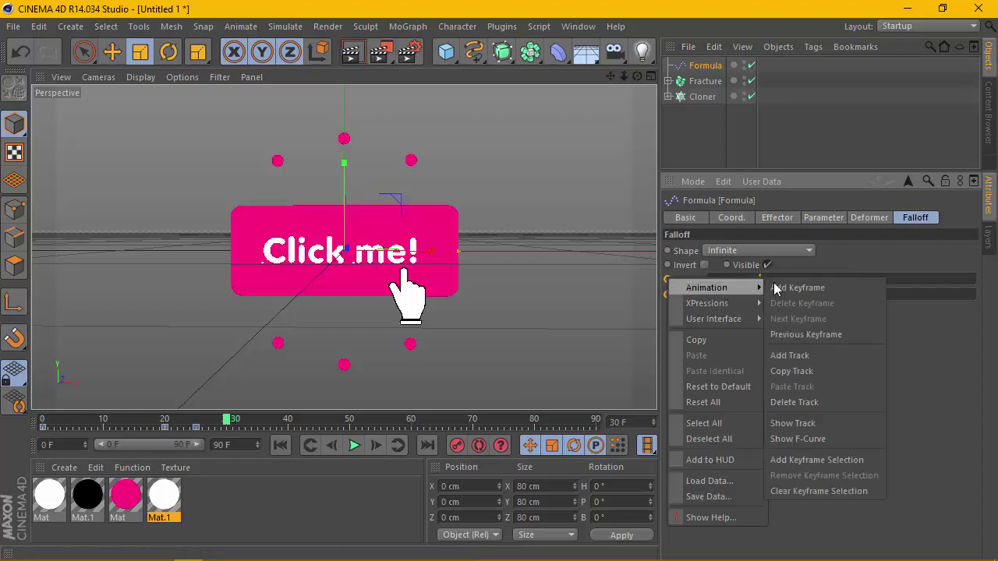
{"action": "left_click", "coordinate": [803, 285]}
{"action": "right_click", "coordinate": [670, 295]}
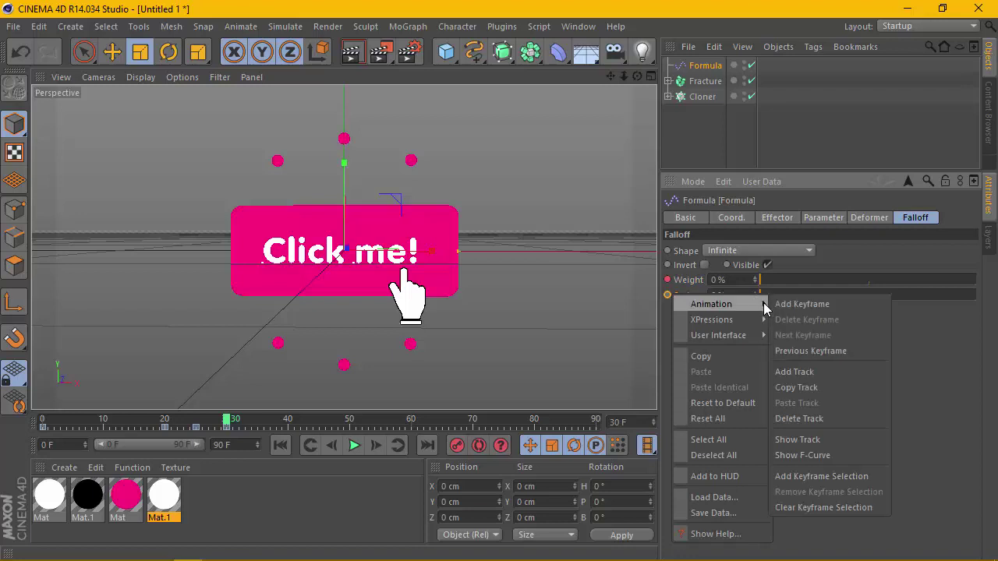
{"action": "left_click", "coordinate": [791, 304]}
{"action": "left_click", "coordinate": [280, 445]}
{"action": "left_click", "coordinate": [356, 445]}
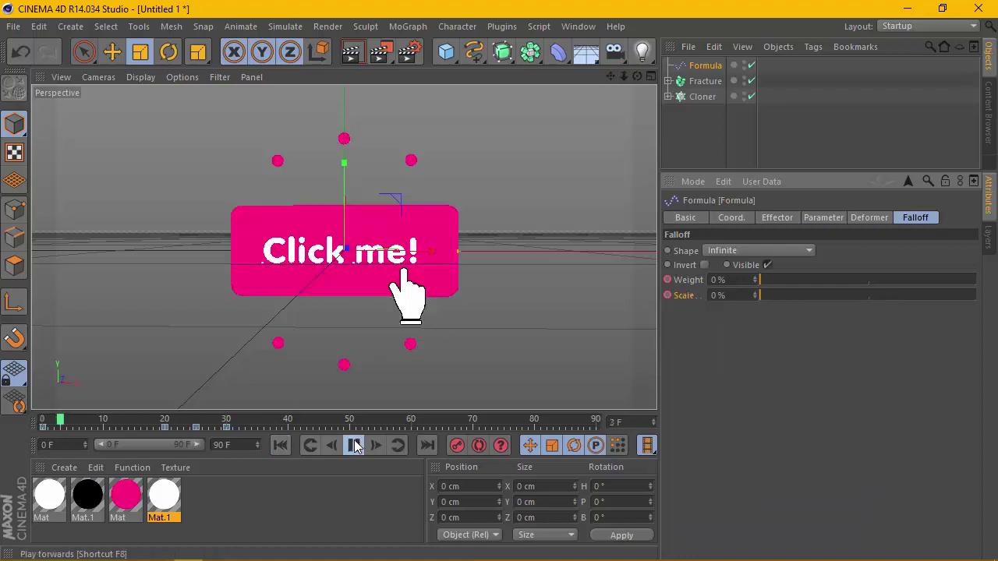
{"action": "left_click", "coordinate": [281, 445]}
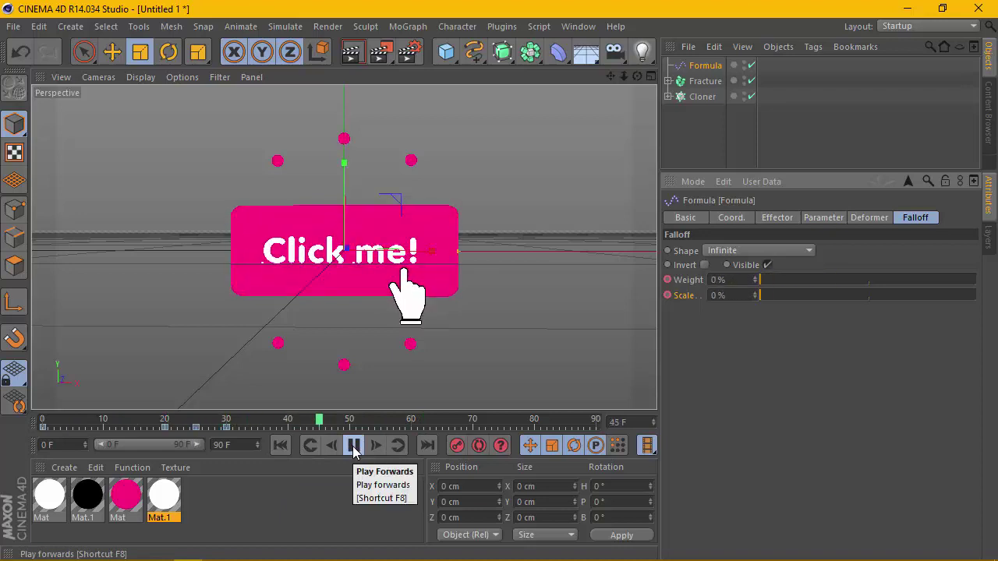
{"action": "left_click", "coordinate": [353, 445]}
{"action": "left_click", "coordinate": [281, 445]}
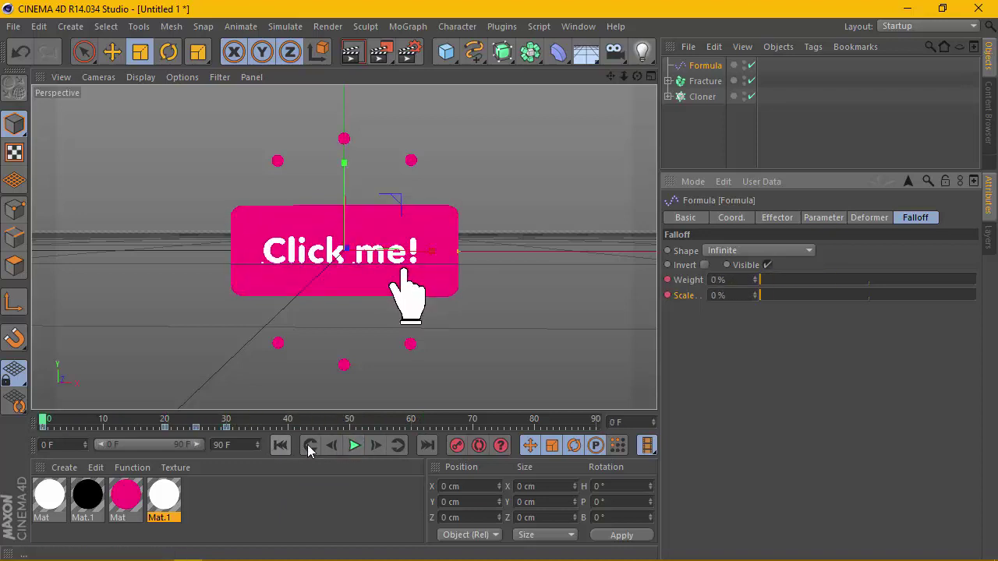
{"action": "left_click", "coordinate": [353, 445]}
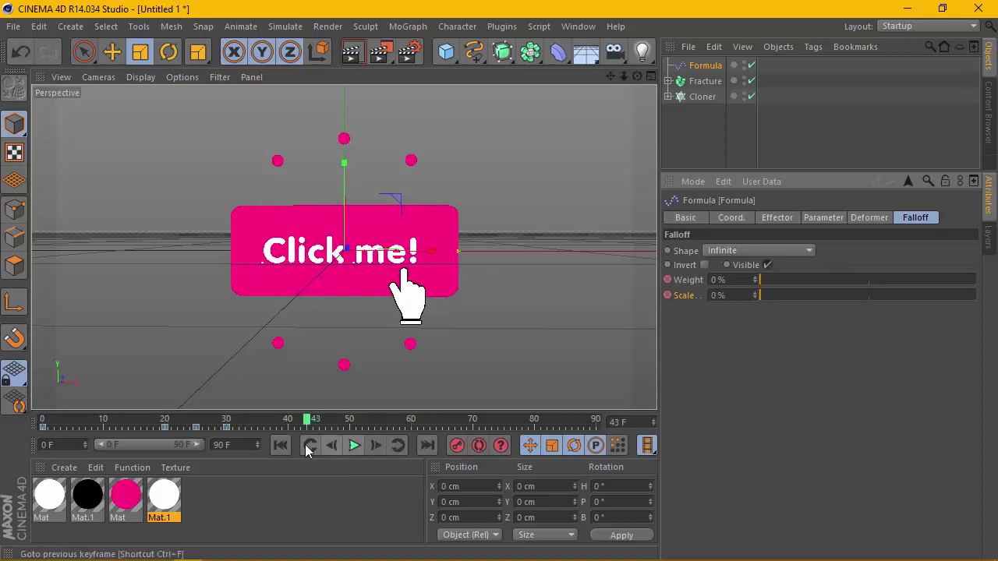
{"action": "left_click", "coordinate": [281, 445]}
{"action": "left_click", "coordinate": [353, 445]}
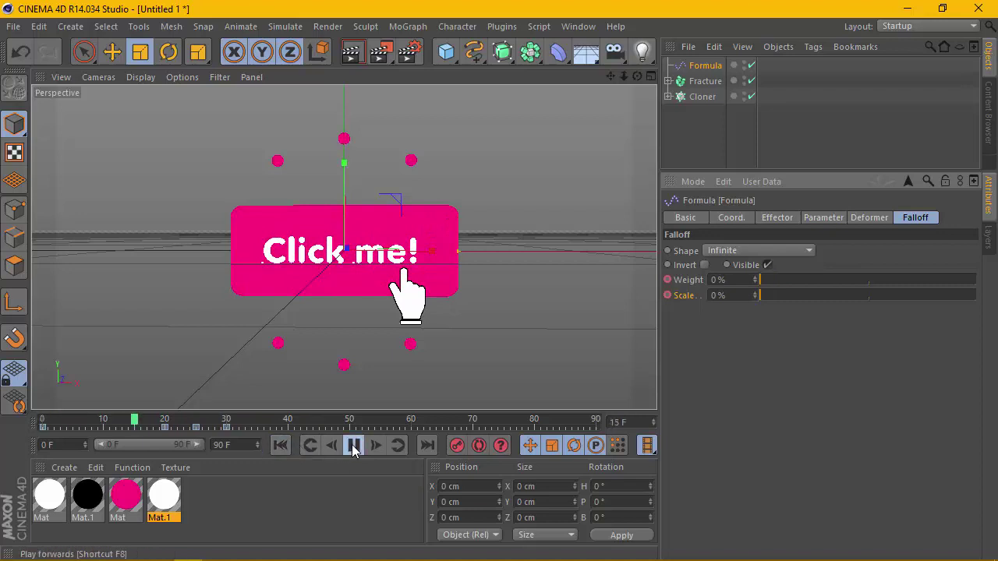
{"action": "left_click", "coordinate": [353, 445]}
{"action": "left_click", "coordinate": [280, 445]}
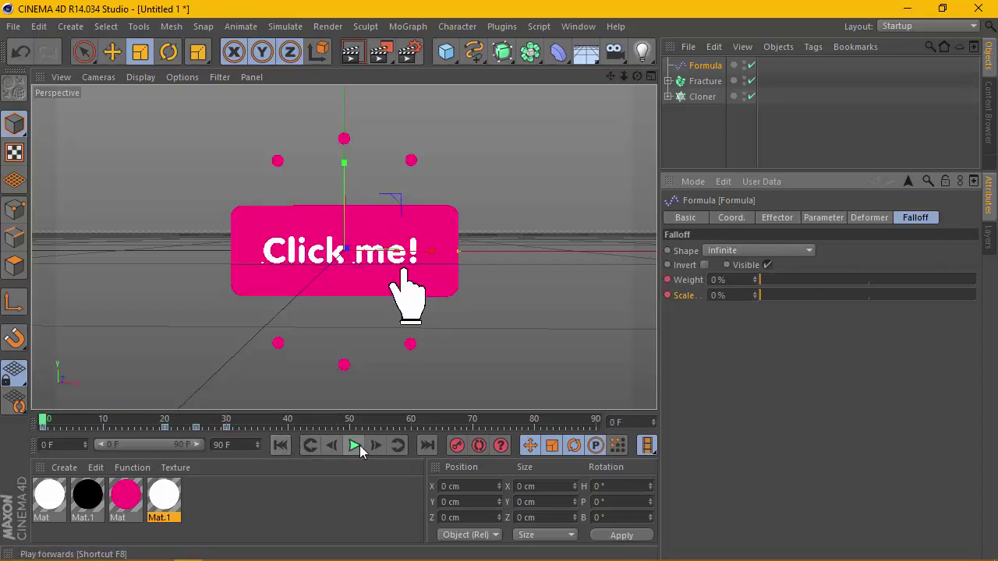
{"action": "left_click", "coordinate": [357, 449]}
{"action": "left_click", "coordinate": [354, 450]}
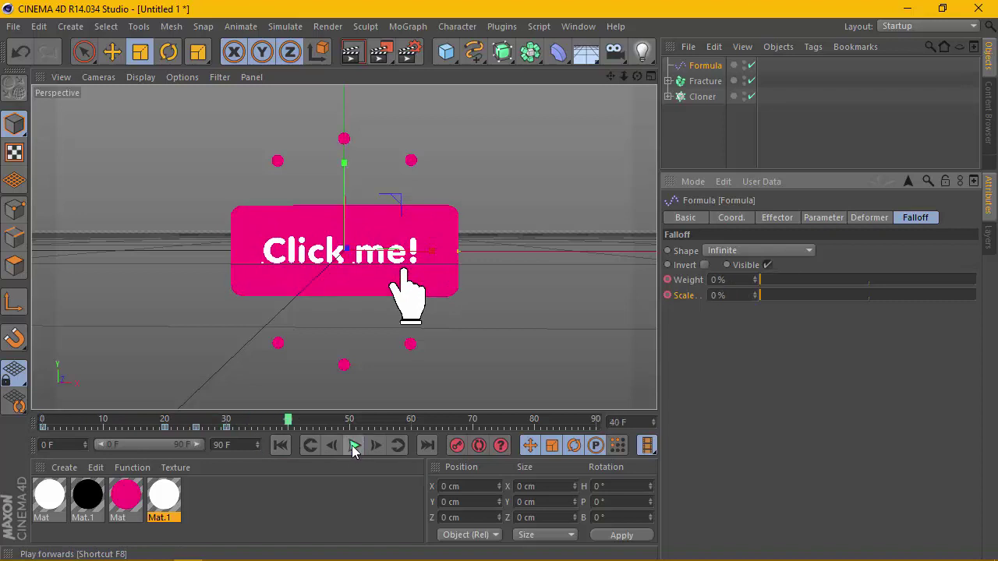
{"action": "left_click", "coordinate": [280, 445]}
{"action": "left_click", "coordinate": [353, 449]}
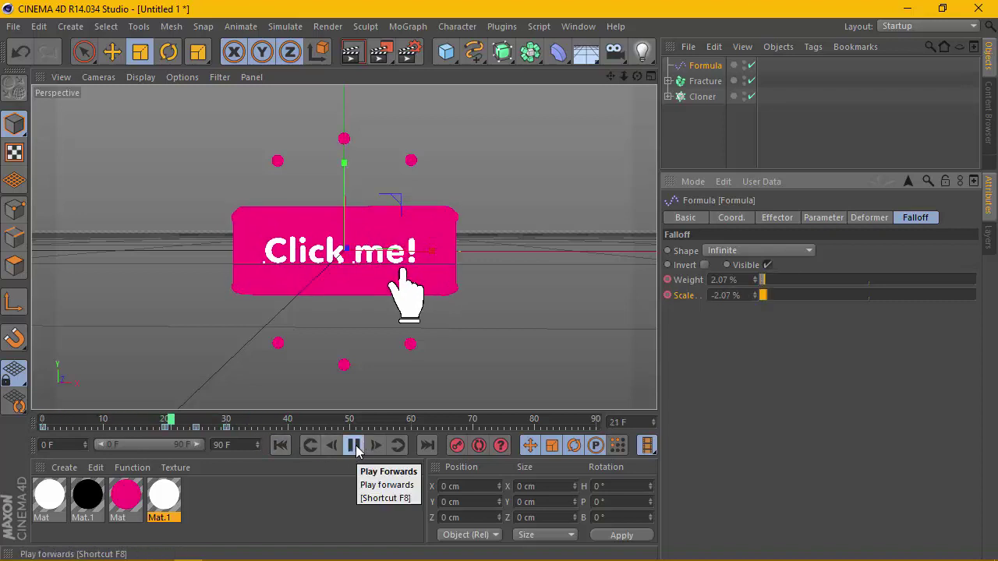
{"action": "left_click", "coordinate": [280, 446]}
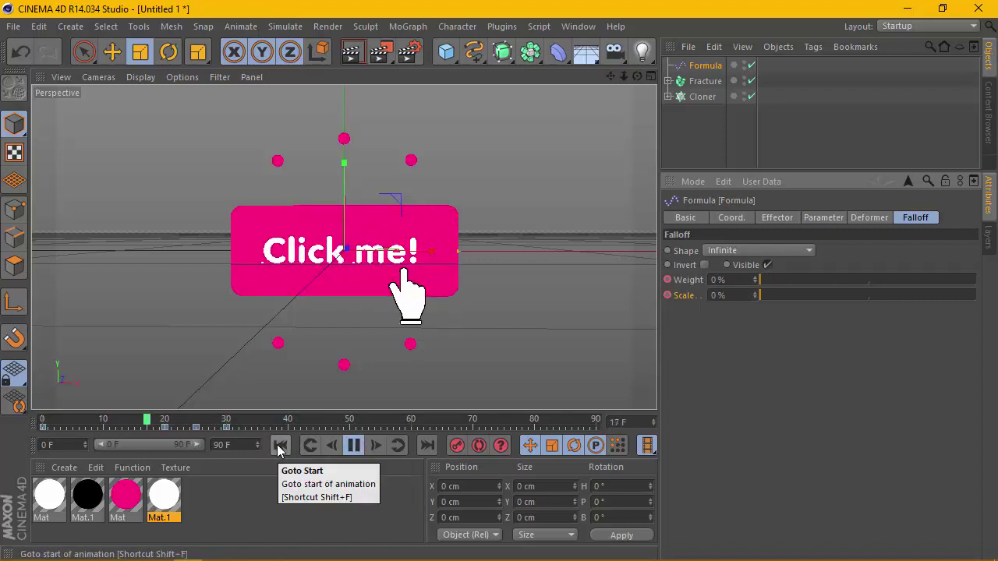
{"action": "left_click", "coordinate": [281, 445]}
{"action": "left_click", "coordinate": [279, 447]}
{"action": "left_click", "coordinate": [280, 447]}
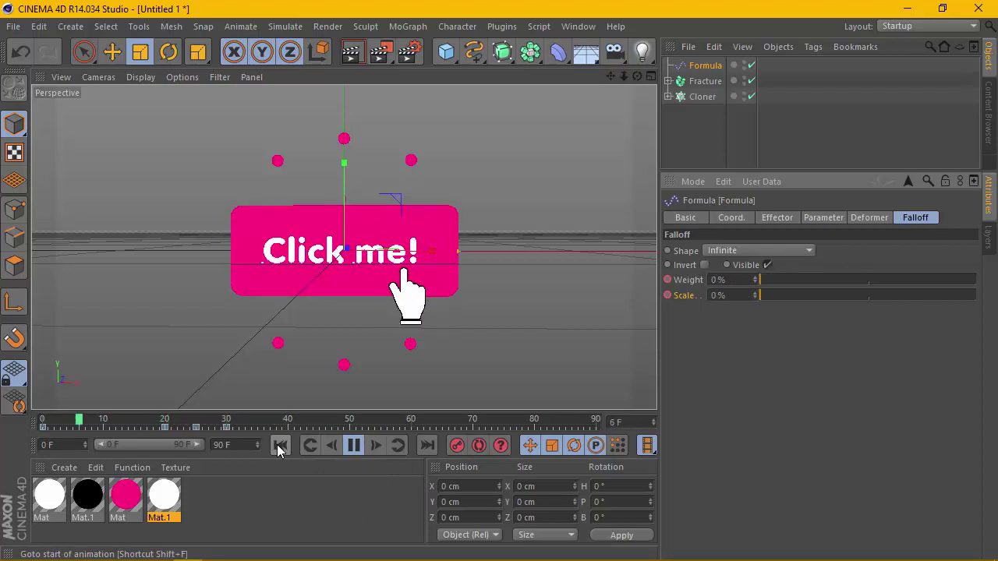
{"action": "left_click", "coordinate": [279, 448]}
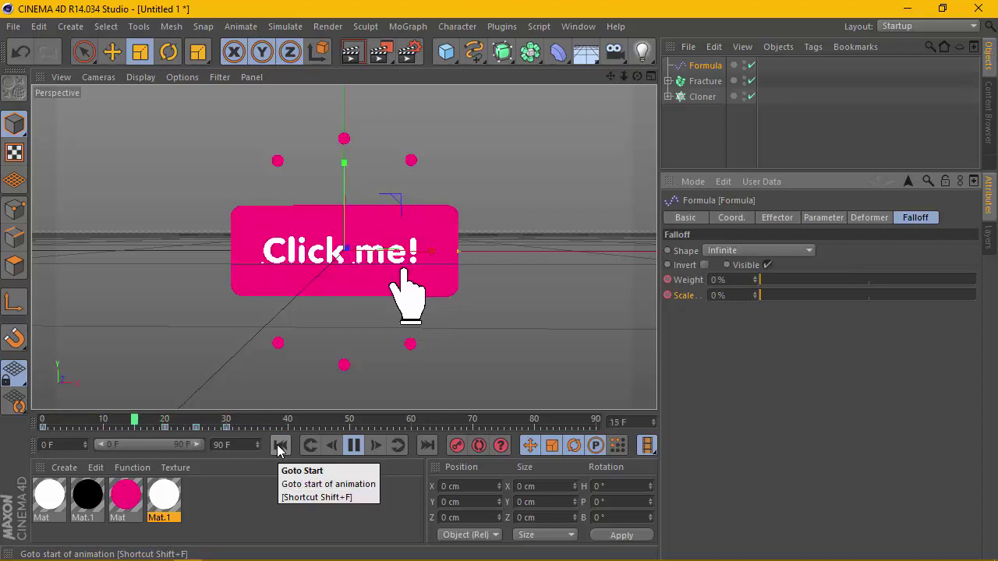
{"action": "left_click", "coordinate": [279, 447]}
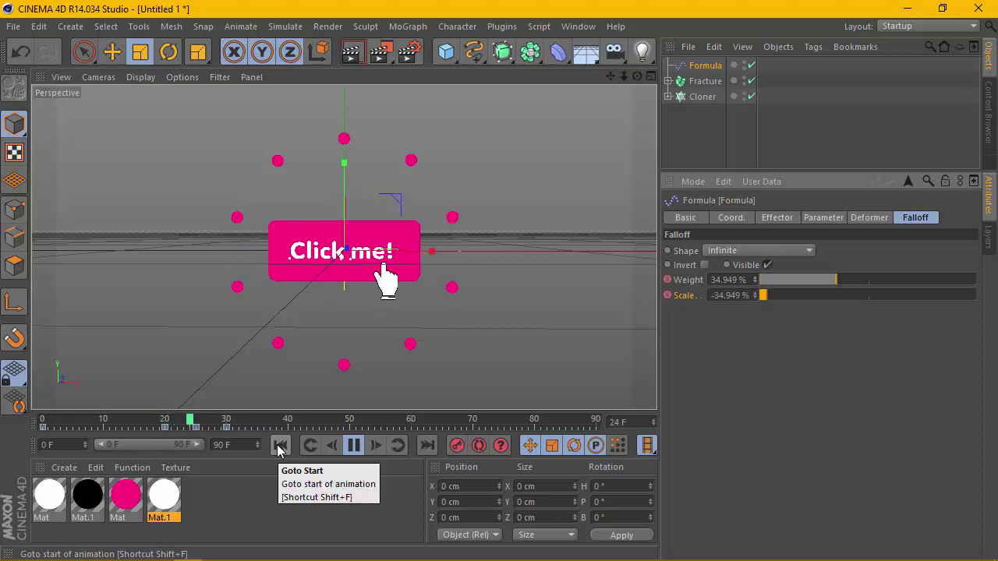
{"action": "left_click", "coordinate": [279, 447]}
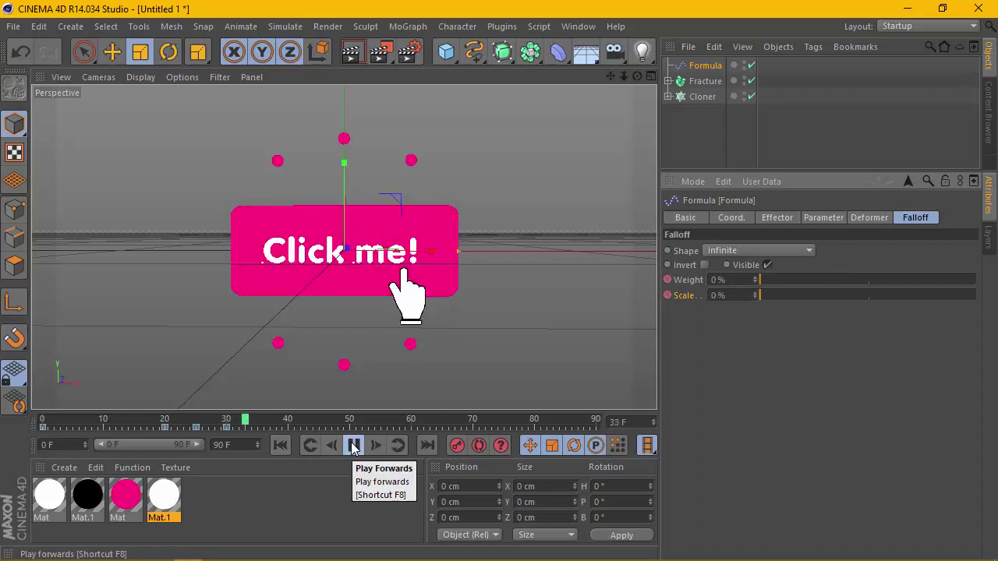
{"action": "left_click", "coordinate": [353, 445]}
{"action": "left_click", "coordinate": [280, 445]}
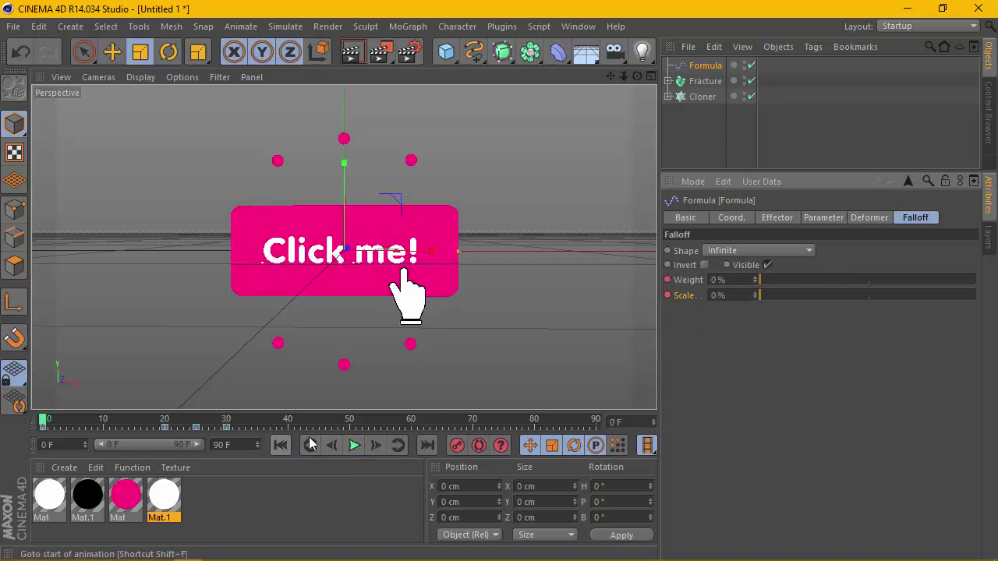
Select and expand the Cloner, then set its Count to 12 clones
{"action": "left_click", "coordinate": [705, 81]}
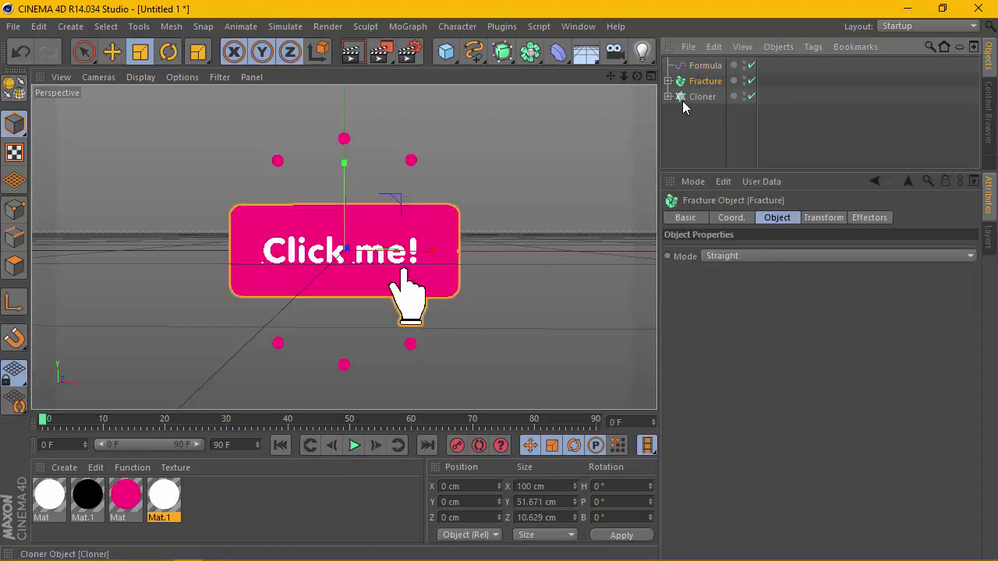
{"action": "left_click", "coordinate": [694, 97]}
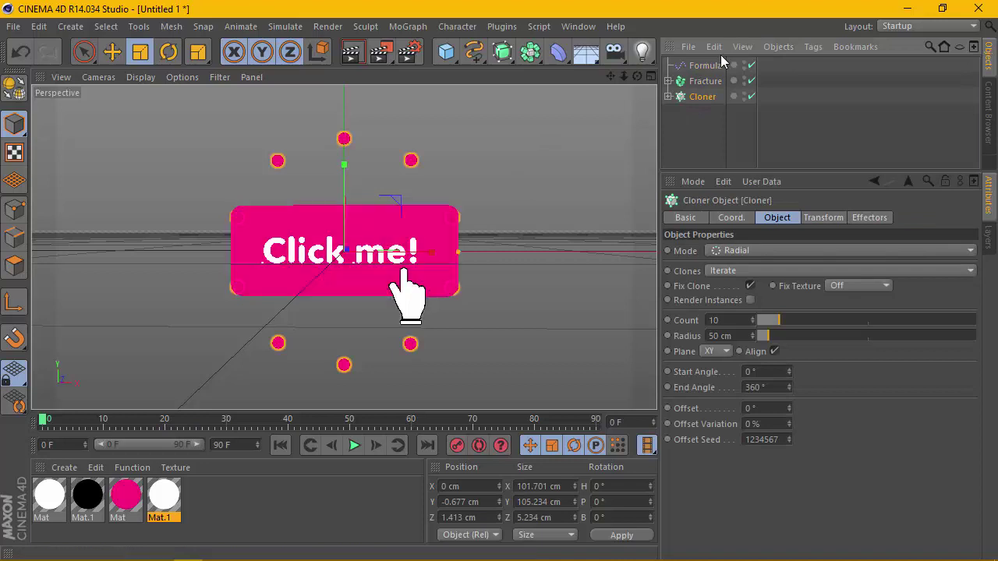
{"action": "left_click", "coordinate": [669, 97]}
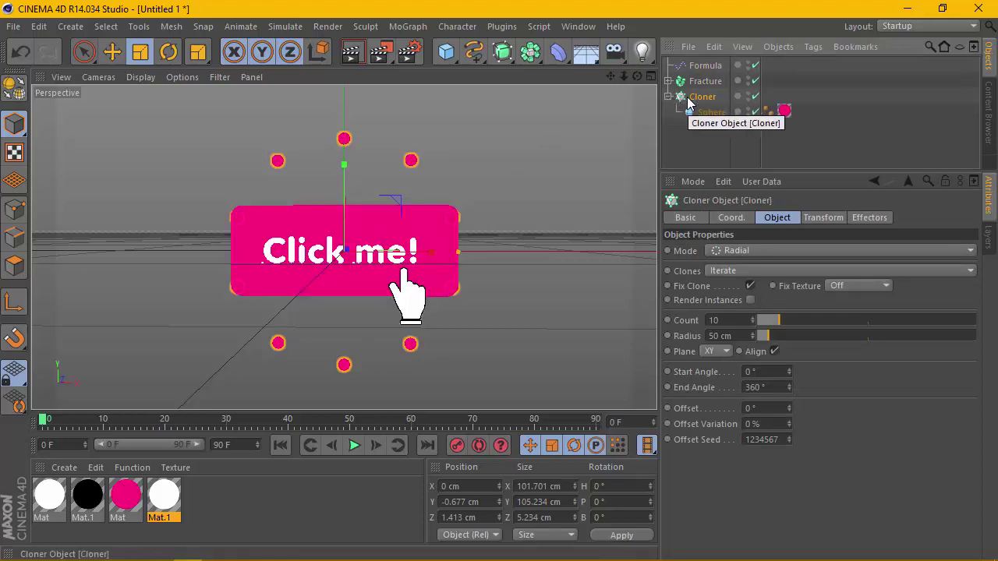
{"action": "left_click_drag", "start_coordinate": [777, 320], "coordinate": [805, 320]}
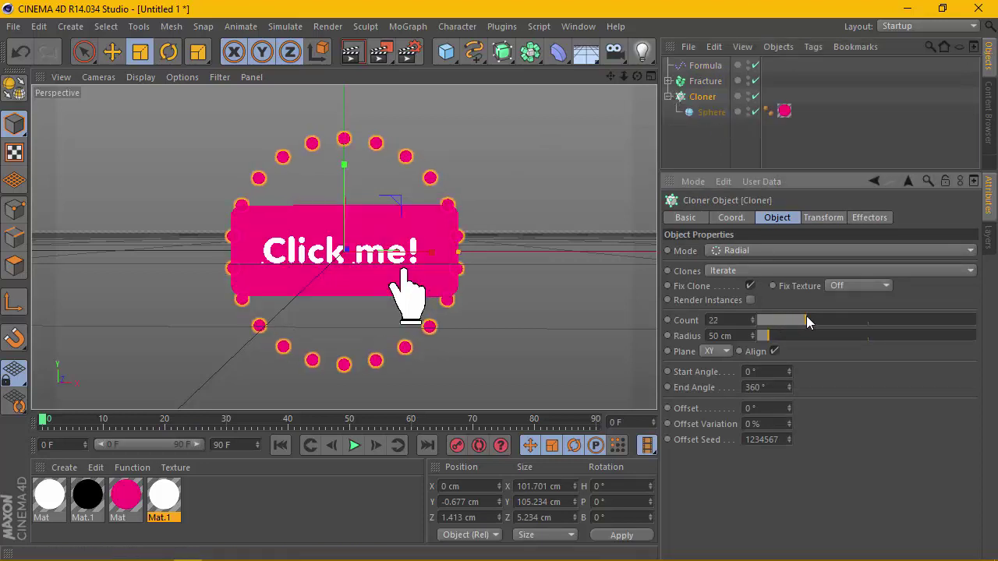
{"action": "left_click", "coordinate": [699, 320]}
{"action": "type", "text": "12"}
{"action": "key", "text": "Return"}
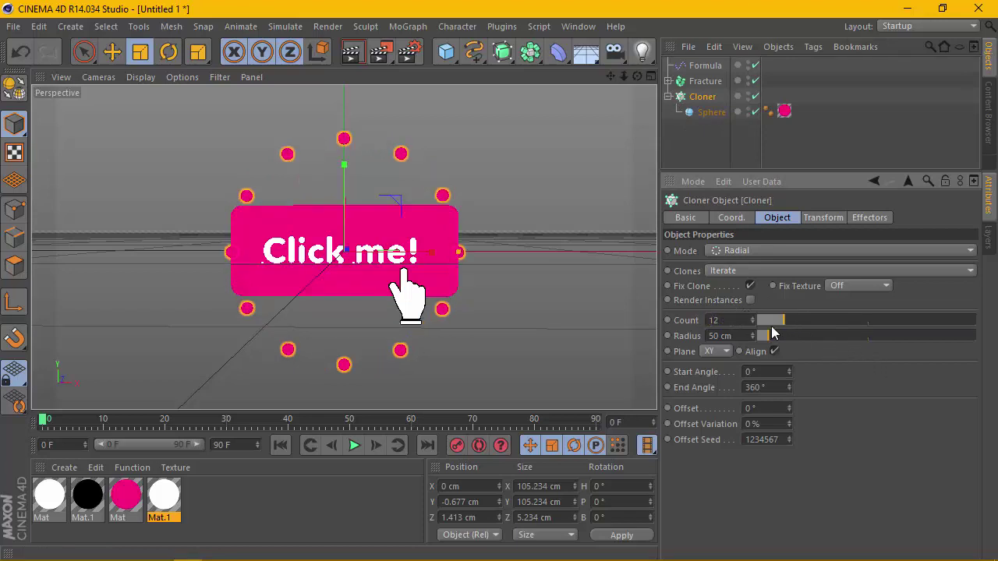
Widen the Cloner radius to 72 cm and select the Sphere child
{"action": "mouse_move", "coordinate": [771, 333]}
{"action": "left_mouse_down"}
{"action": "mouse_move", "coordinate": [827, 338]}
{"action": "mouse_move", "coordinate": [770, 335]}
{"action": "left_mouse_up"}
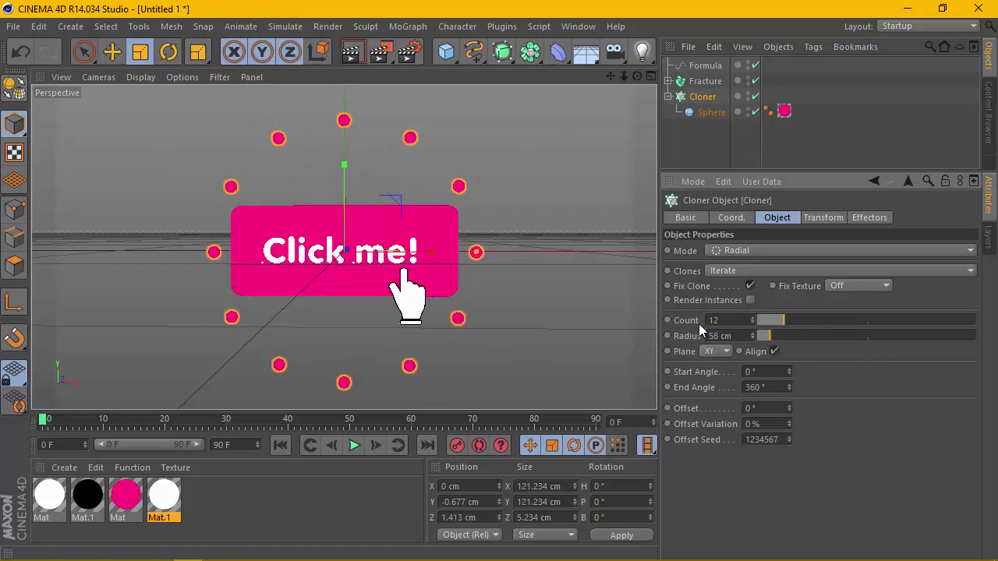
{"action": "scroll", "coordinate": [450, 269], "scroll_direction": "down", "scroll_amount": 1}
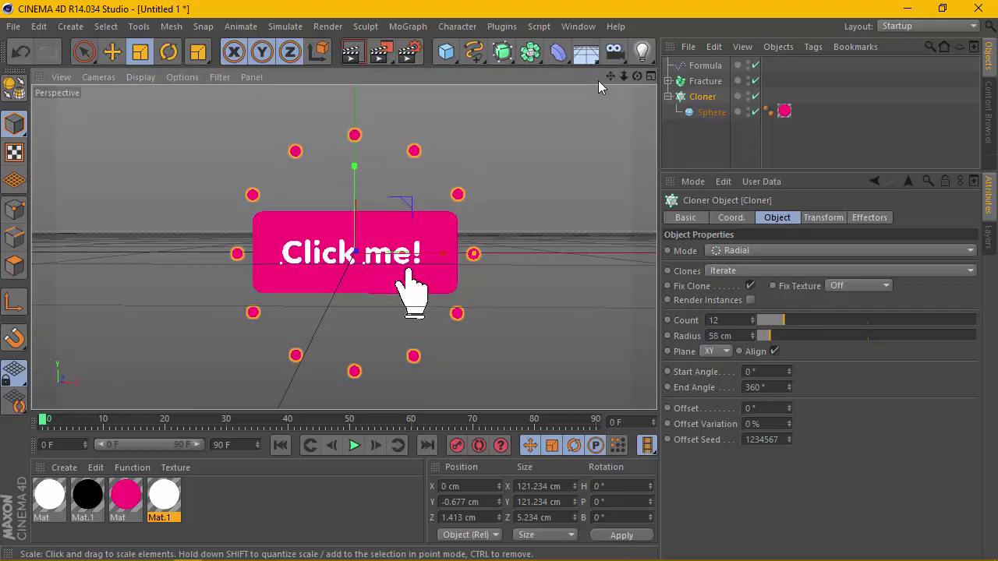
{"action": "left_click_drag", "start_coordinate": [610, 77], "coordinate": [609, 84]}
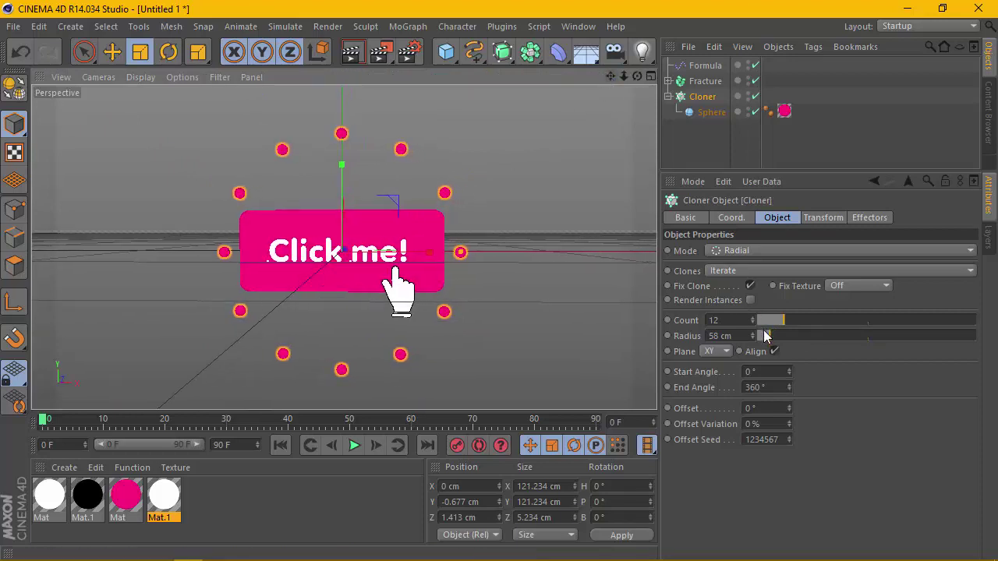
{"action": "left_click_drag", "start_coordinate": [765, 336], "coordinate": [776, 342]}
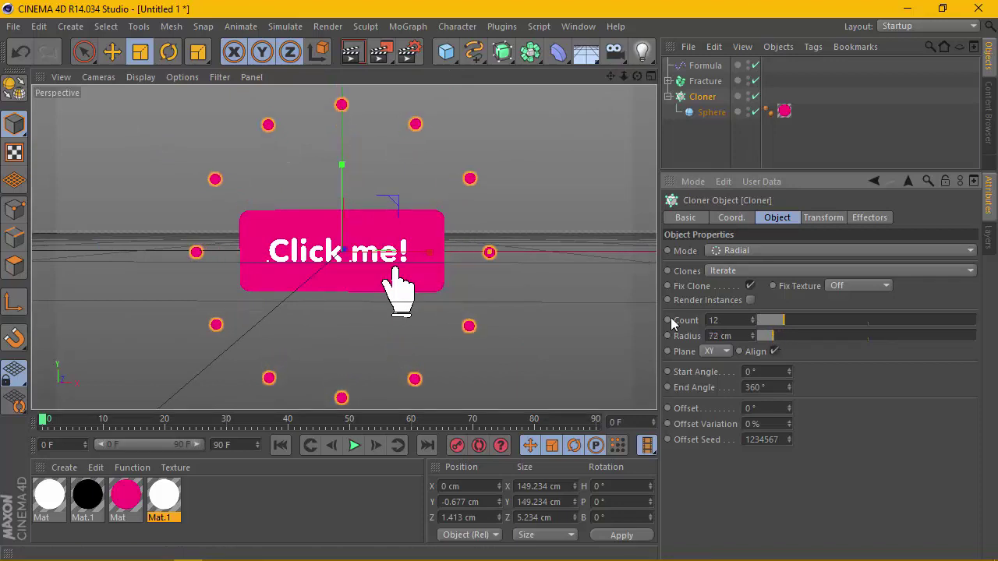
{"action": "left_click", "coordinate": [709, 113]}
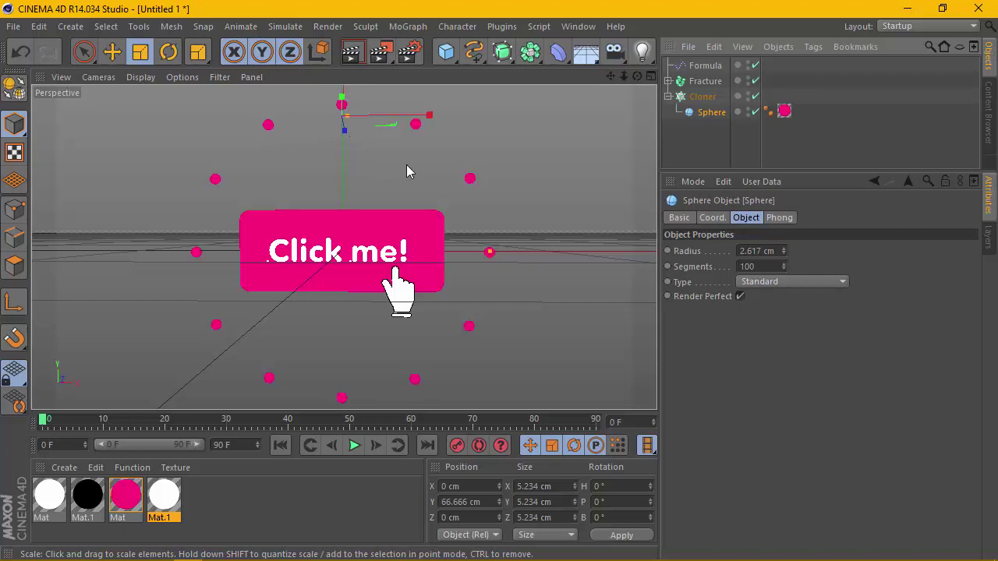
Scale the Sphere down a little, then give the Cloner Count 20 and Radius 0 cm
{"action": "mouse_move", "coordinate": [406, 168]}
{"action": "left_mouse_down"}
{"action": "mouse_move", "coordinate": [285, 212]}
{"action": "mouse_move", "coordinate": [151, 234]}
{"action": "mouse_move", "coordinate": [312, 229]}
{"action": "mouse_move", "coordinate": [418, 206]}
{"action": "left_mouse_up"}
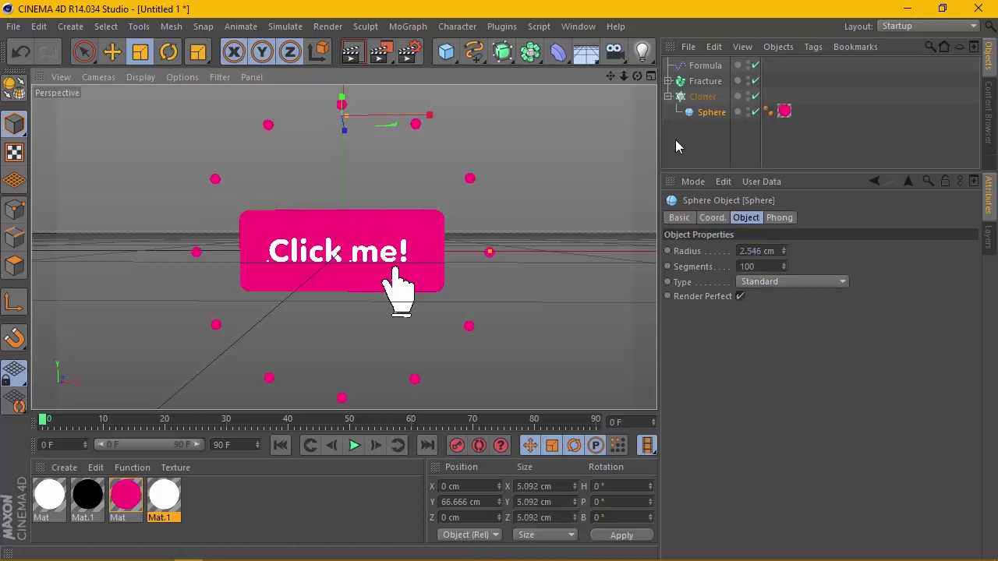
{"action": "left_click", "coordinate": [701, 96]}
{"action": "left_click_drag", "start_coordinate": [785, 319], "coordinate": [776, 320]}
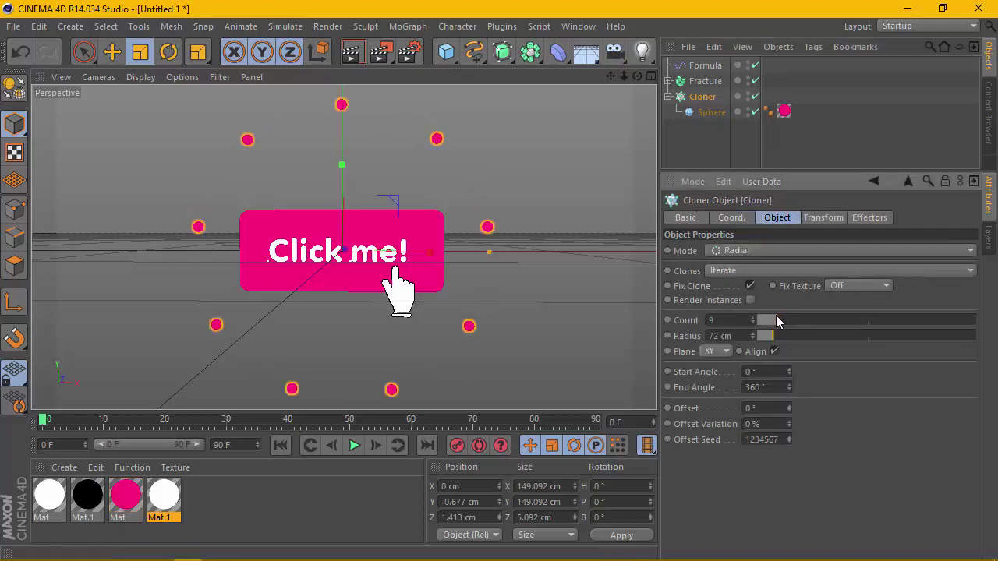
{"action": "left_click", "coordinate": [732, 319]}
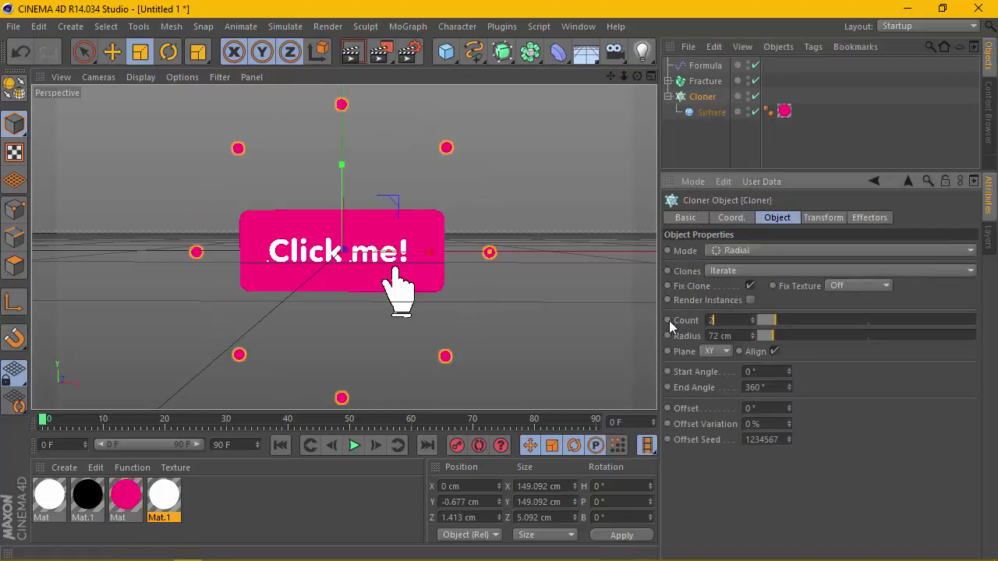
{"action": "type", "text": "0"}
{"action": "key", "text": "Return"}
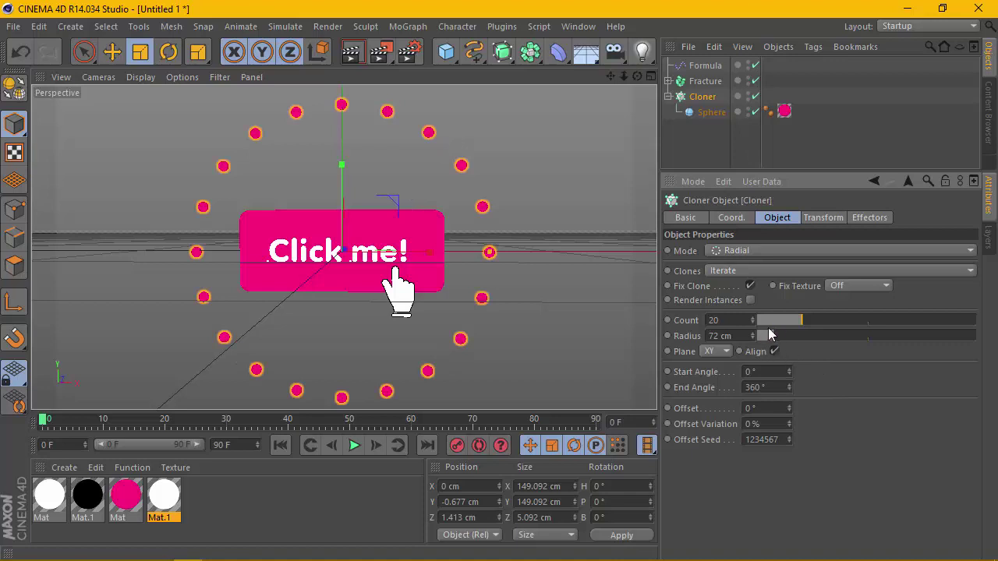
{"action": "mouse_move", "coordinate": [772, 335]}
{"action": "left_mouse_down"}
{"action": "mouse_move", "coordinate": [762, 334]}
{"action": "mouse_move", "coordinate": [772, 336]}
{"action": "left_mouse_up"}
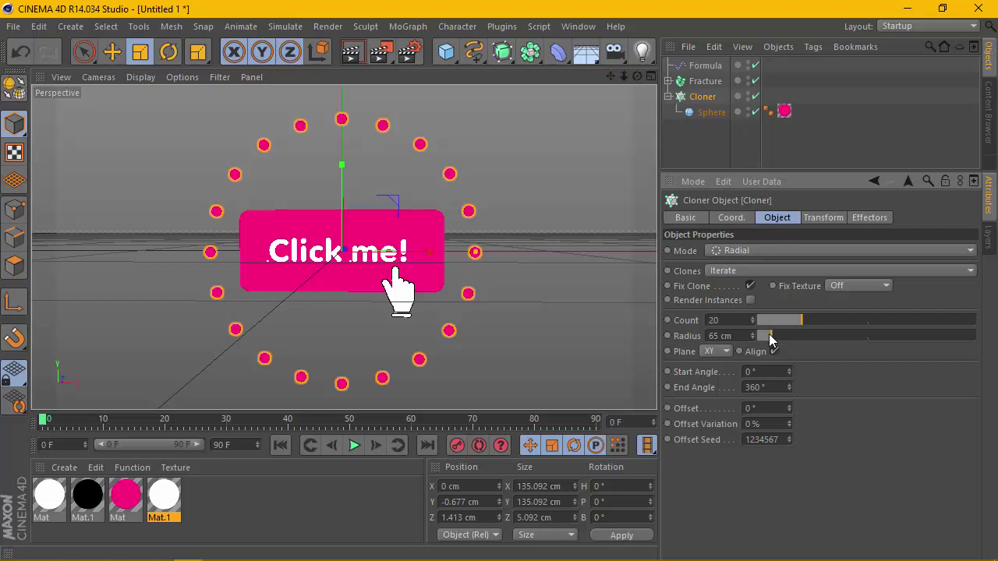
{"action": "left_click_drag", "start_coordinate": [770, 341], "coordinate": [754, 343]}
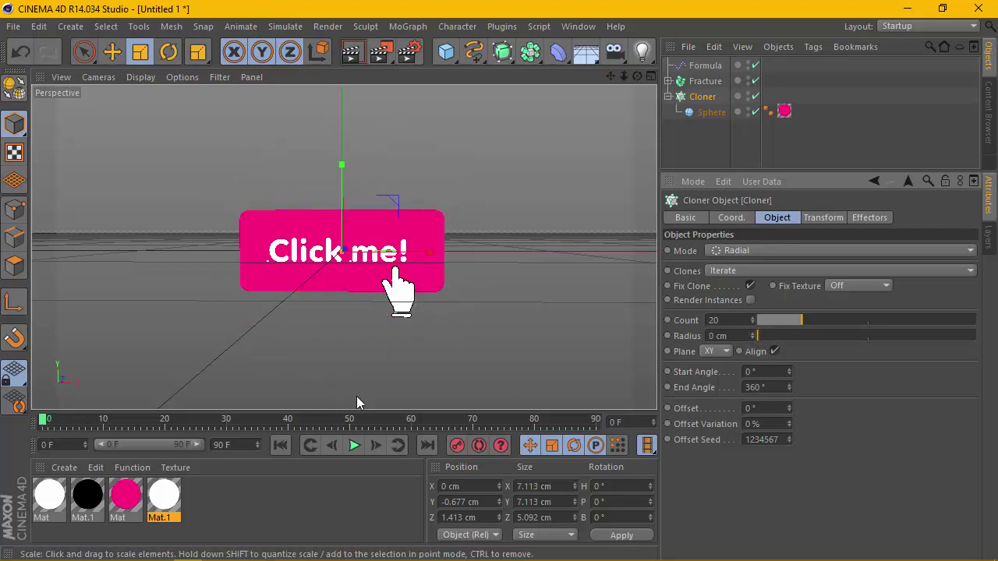
Keyframe the Cloner radius at 0 cm, play the animation, and scrub back to frame 25
{"action": "right_click", "coordinate": [667, 334]}
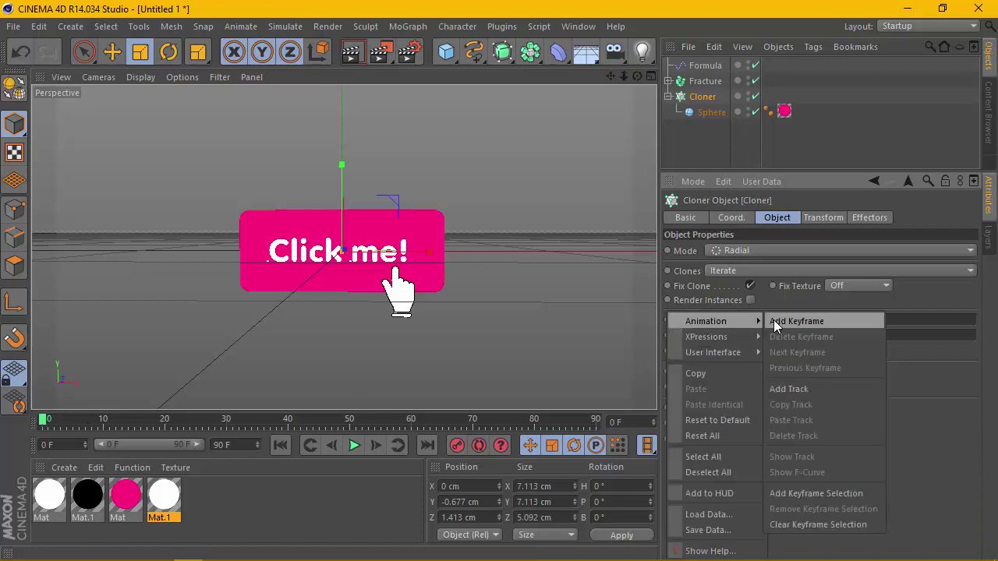
{"action": "left_click", "coordinate": [785, 320]}
{"action": "mouse_move", "coordinate": [56, 421]}
{"action": "left_mouse_down"}
{"action": "mouse_move", "coordinate": [215, 421]}
{"action": "mouse_move", "coordinate": [179, 421]}
{"action": "mouse_move", "coordinate": [191, 431]}
{"action": "left_mouse_up"}
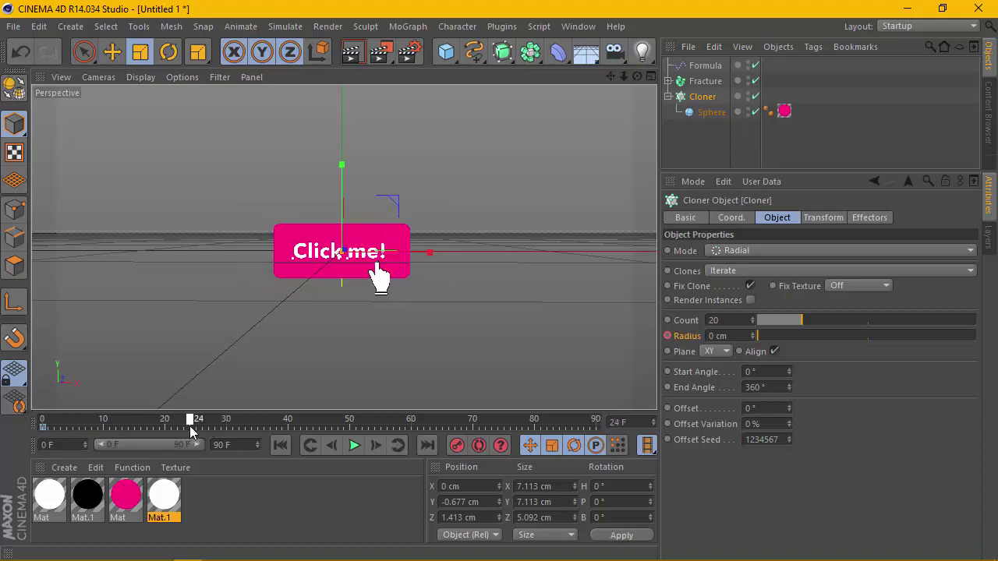
{"action": "left_click", "coordinate": [279, 445]}
{"action": "left_click", "coordinate": [354, 445]}
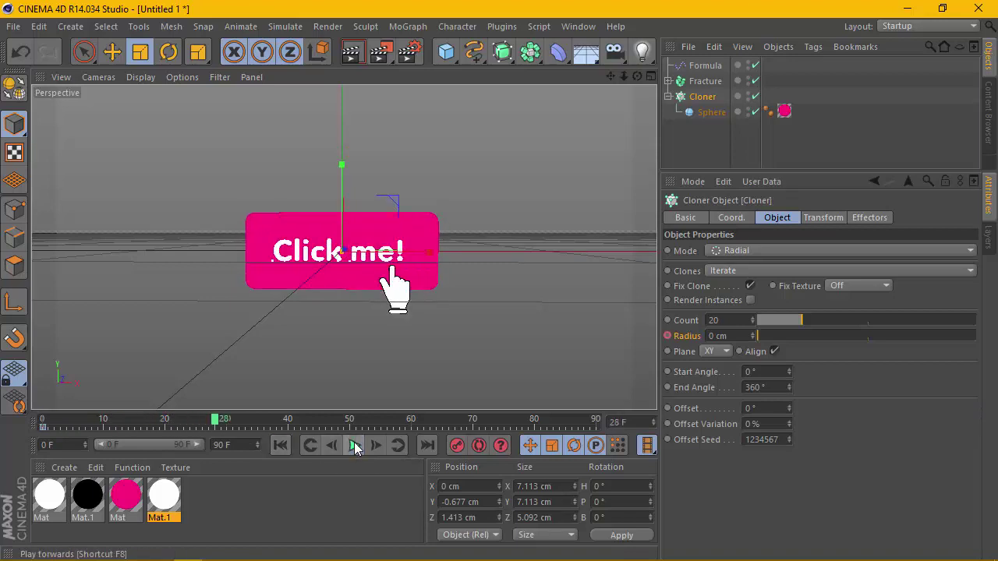
{"action": "mouse_move", "coordinate": [213, 423]}
{"action": "left_mouse_down"}
{"action": "mouse_move", "coordinate": [97, 431]}
{"action": "mouse_move", "coordinate": [199, 429]}
{"action": "left_mouse_up"}
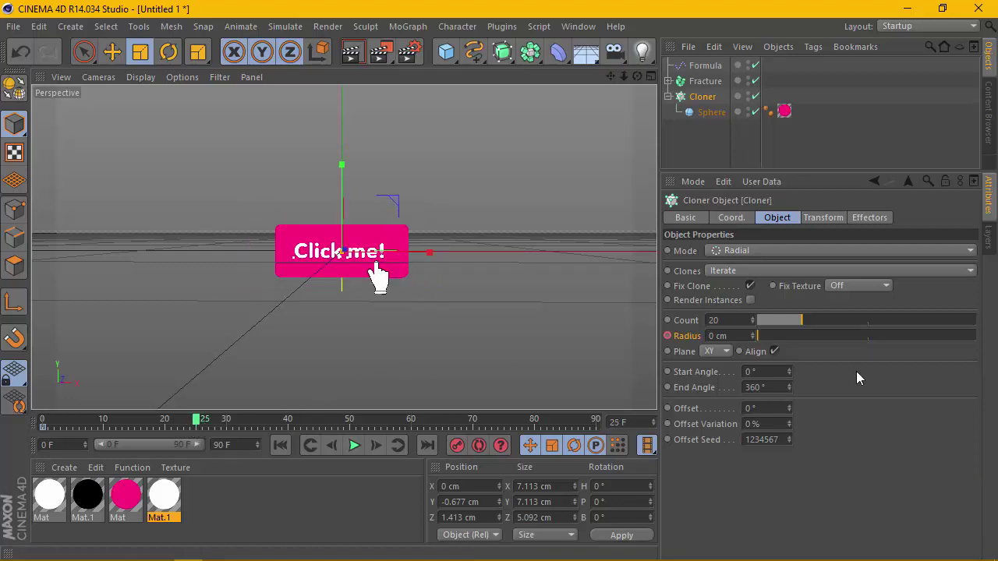
Keyframe the Cloner's 0 cm ring radius at frame 24
{"action": "left_click", "coordinate": [331, 445]}
{"action": "right_click", "coordinate": [674, 337]}
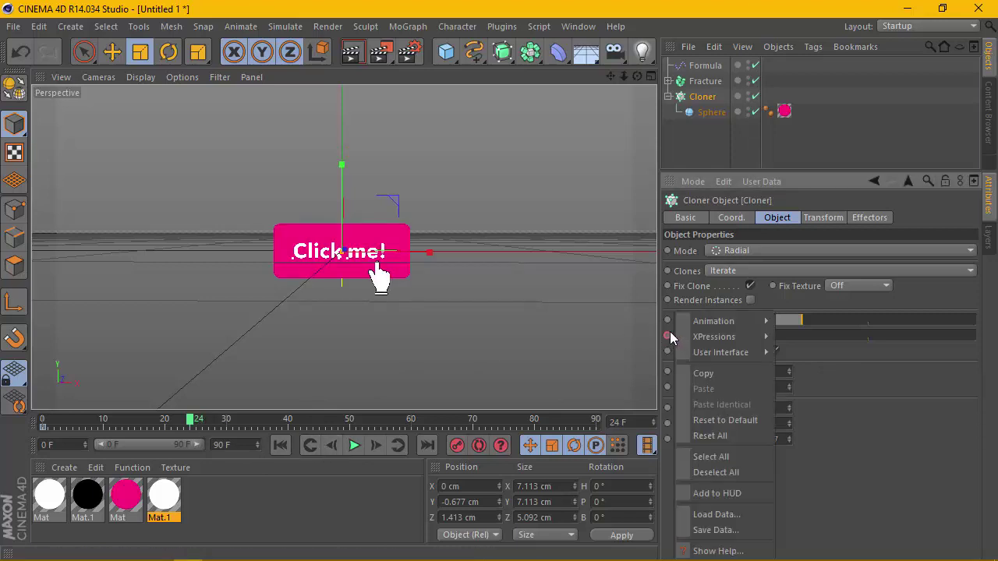
{"action": "left_click", "coordinate": [668, 341]}
{"action": "right_click", "coordinate": [668, 337]}
{"action": "mouse_move", "coordinate": [714, 321]}
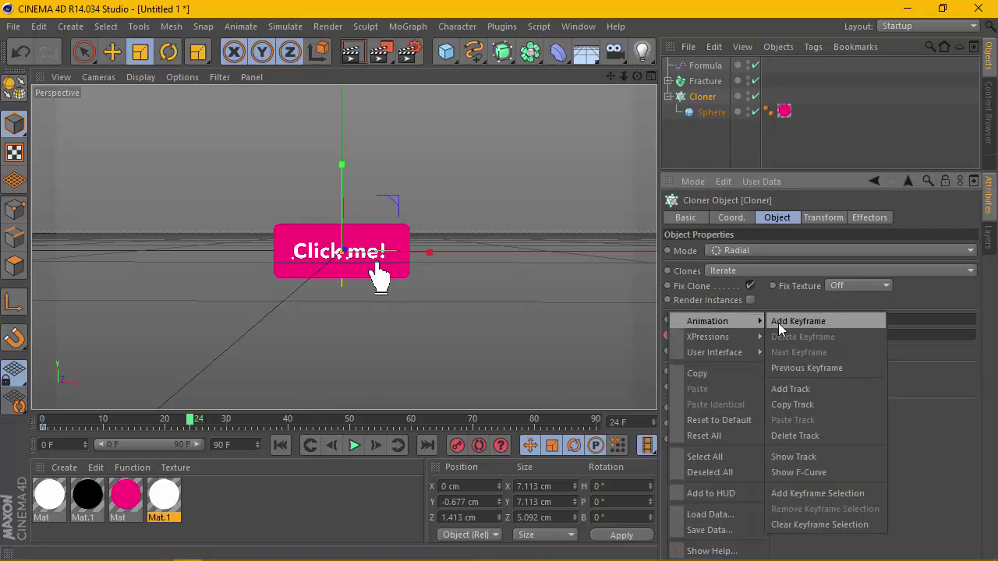
{"action": "left_click", "coordinate": [789, 329]}
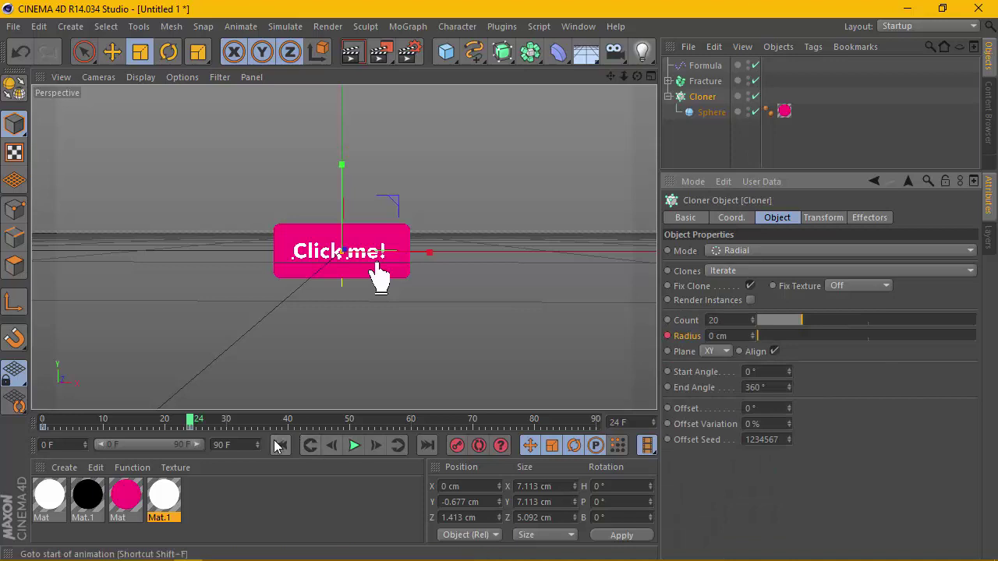
At frame 25, drag the Cloner radius out to about 62 cm
{"action": "left_click", "coordinate": [377, 446]}
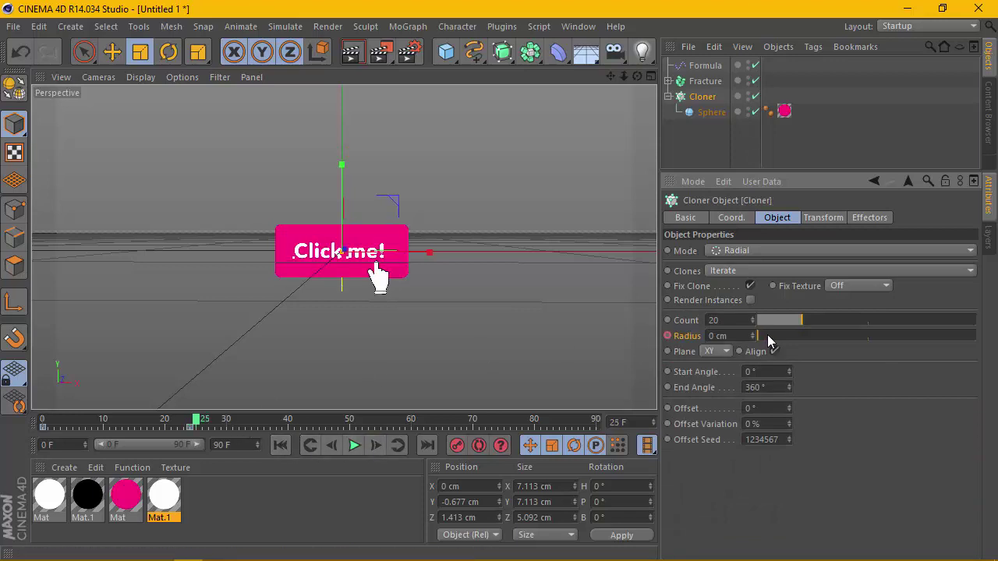
{"action": "left_click_drag", "start_coordinate": [763, 335], "coordinate": [772, 343]}
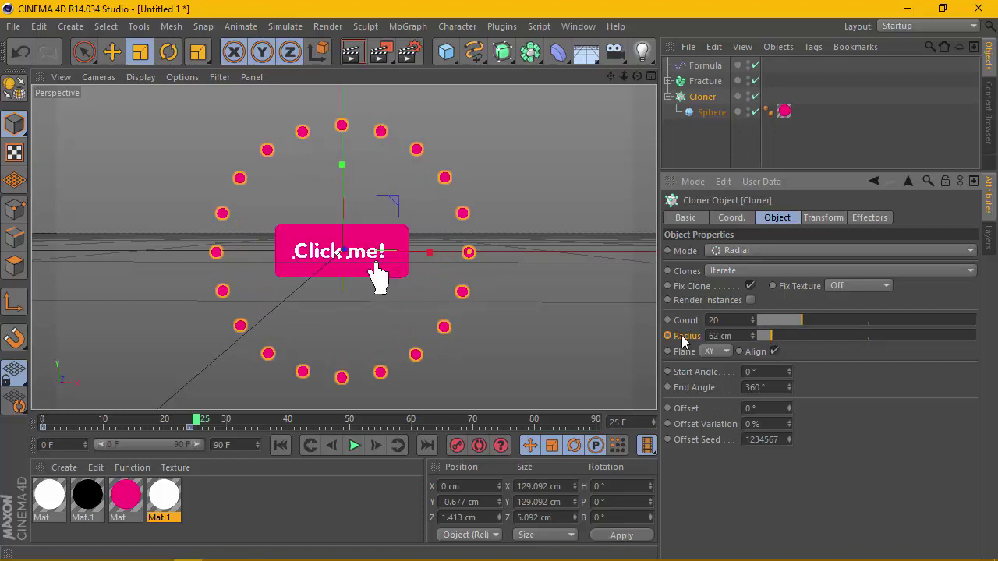
{"action": "right_click", "coordinate": [682, 341]}
Keyframe the expanded radius at frame 25, preview the burst twice, and return to frame 25
{"action": "left_click", "coordinate": [783, 325]}
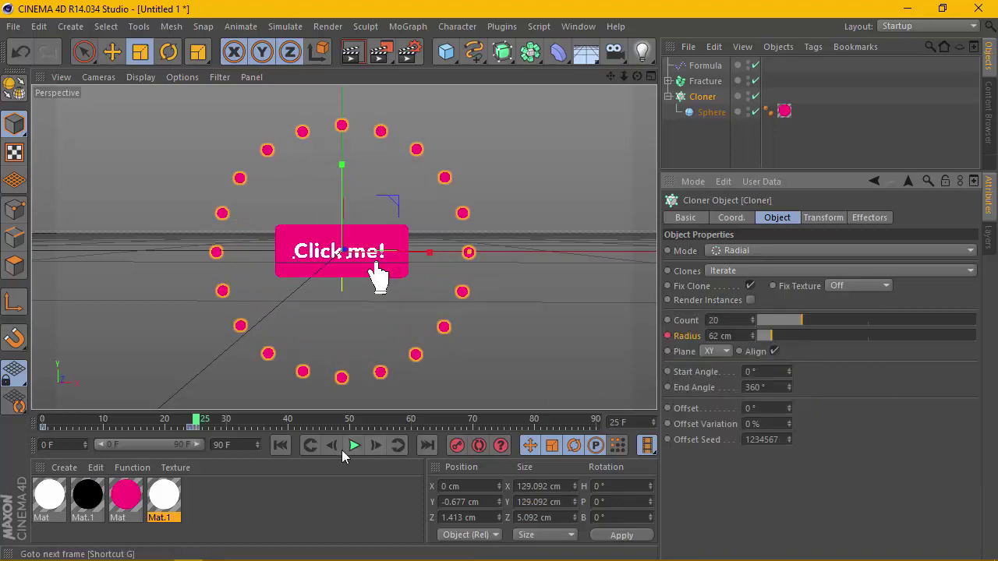
{"action": "left_click", "coordinate": [280, 445]}
{"action": "left_click", "coordinate": [354, 445]}
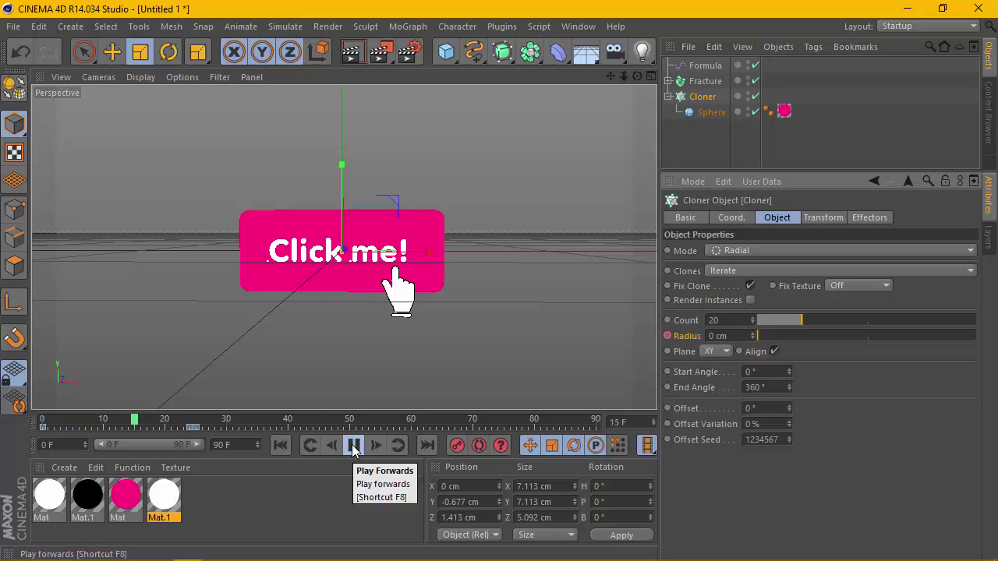
{"action": "left_click", "coordinate": [354, 446]}
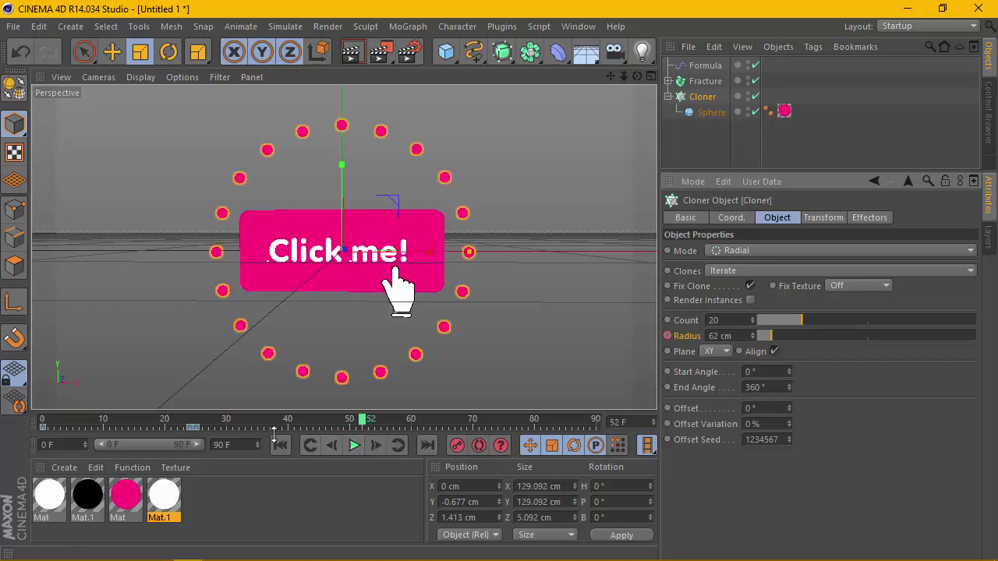
{"action": "left_click", "coordinate": [280, 445]}
{"action": "left_click", "coordinate": [354, 445]}
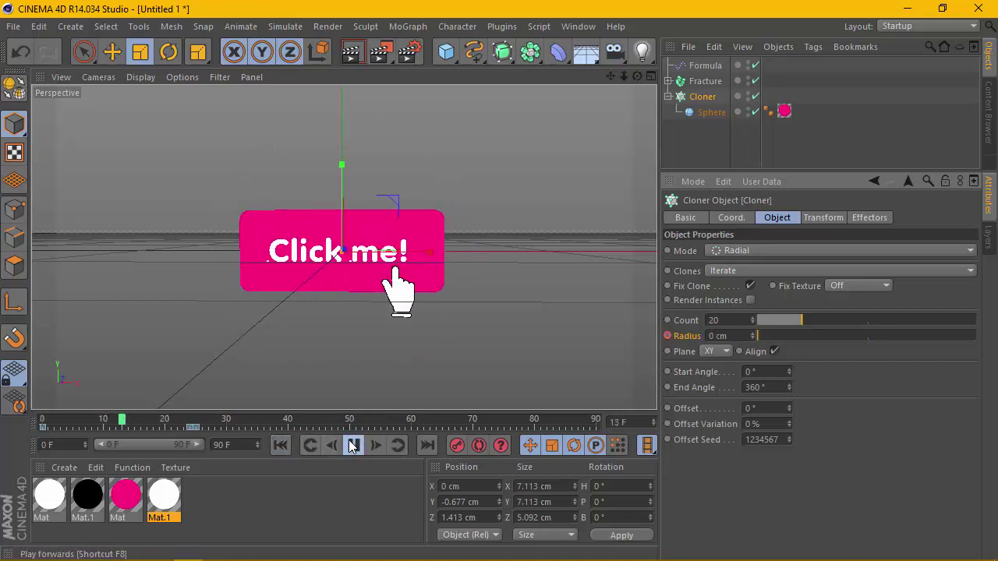
{"action": "left_click", "coordinate": [353, 446]}
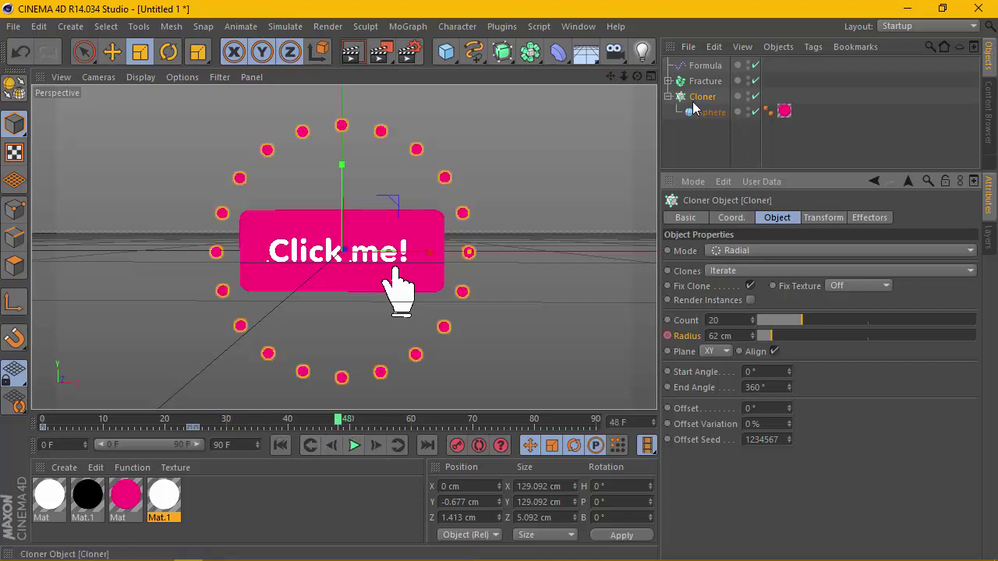
{"action": "left_click_drag", "start_coordinate": [342, 421], "coordinate": [201, 424]}
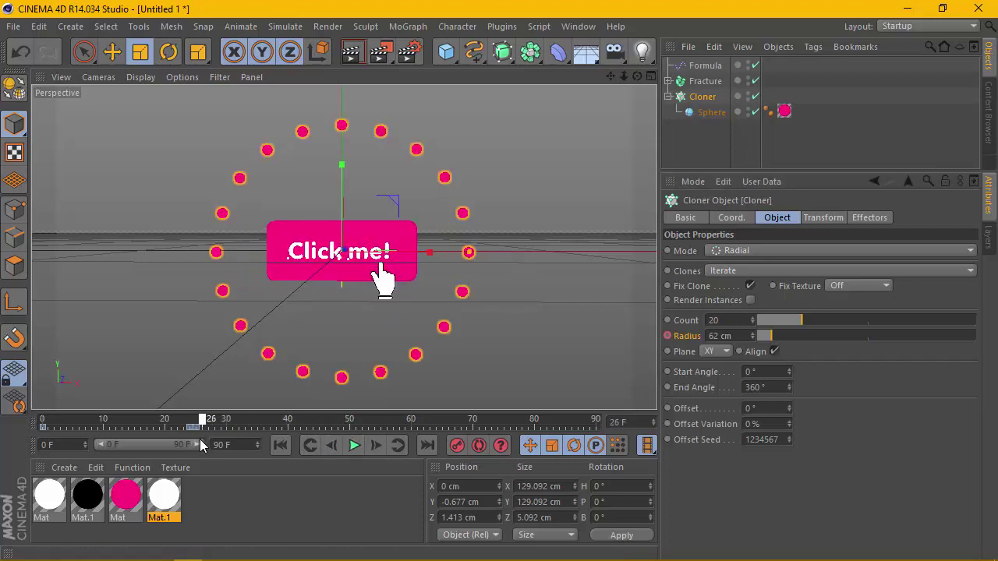
{"action": "left_click", "coordinate": [195, 422]}
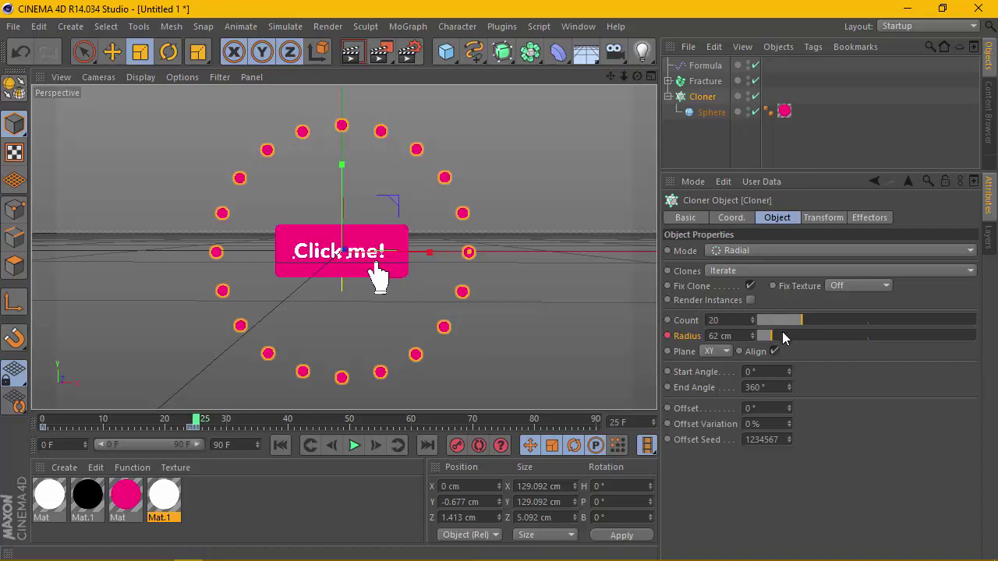
Set the Cloner radius to 70 cm and keyframe it at frame 25
{"action": "left_click_drag", "start_coordinate": [783, 337], "coordinate": [774, 338]}
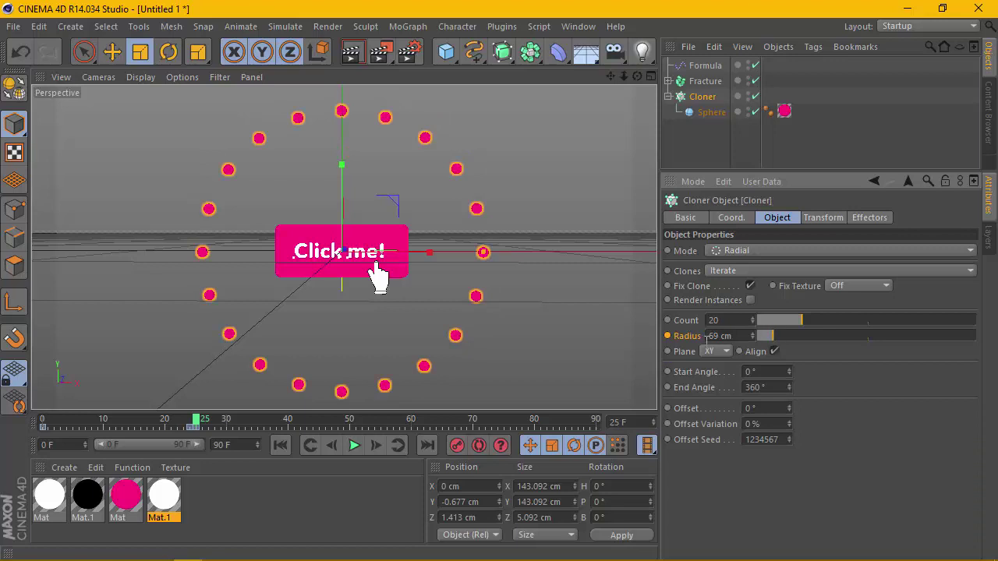
{"action": "left_click_drag", "start_coordinate": [771, 339], "coordinate": [772, 339]}
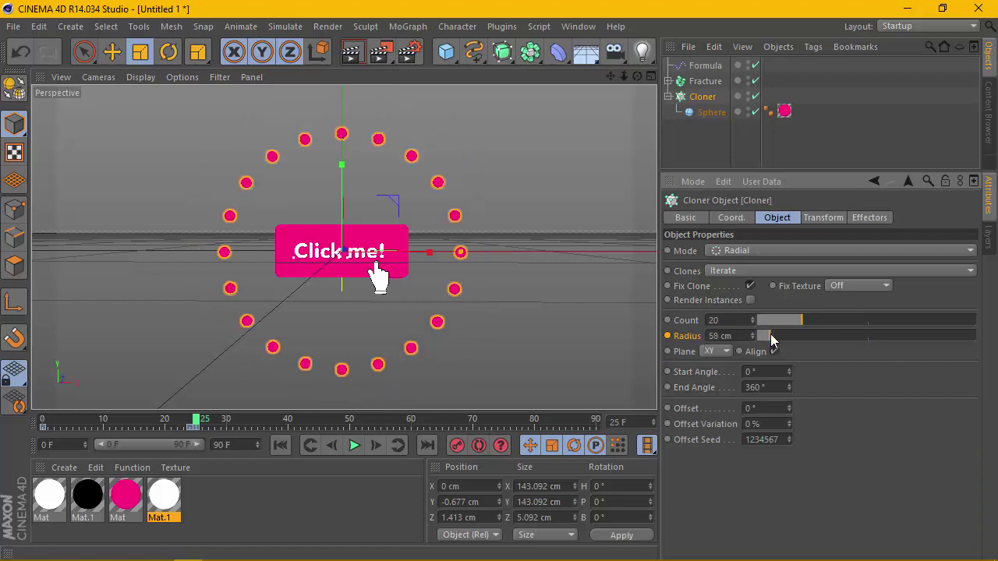
{"action": "type", "text": "70"}
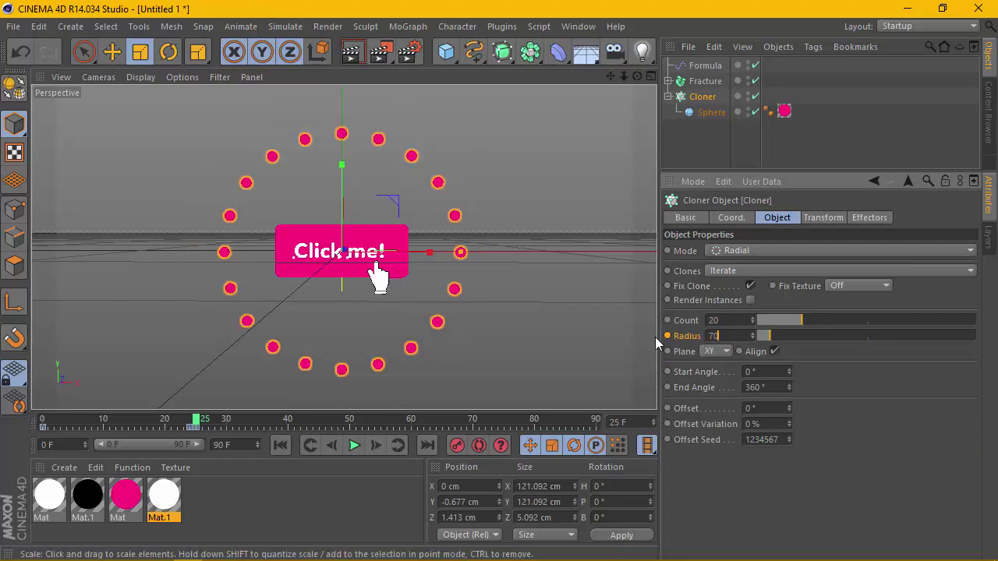
{"action": "key", "text": "Return"}
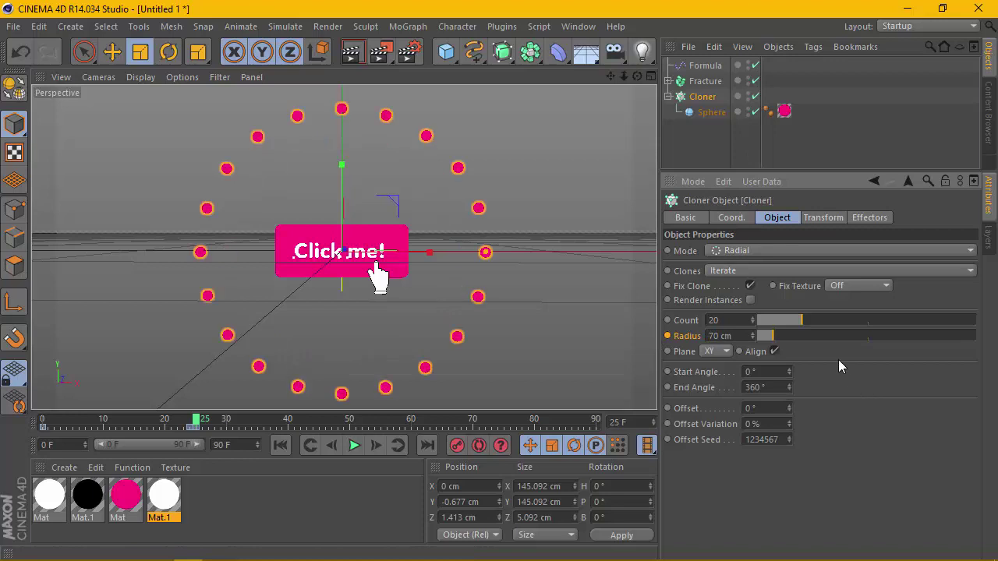
{"action": "right_click", "coordinate": [670, 340]}
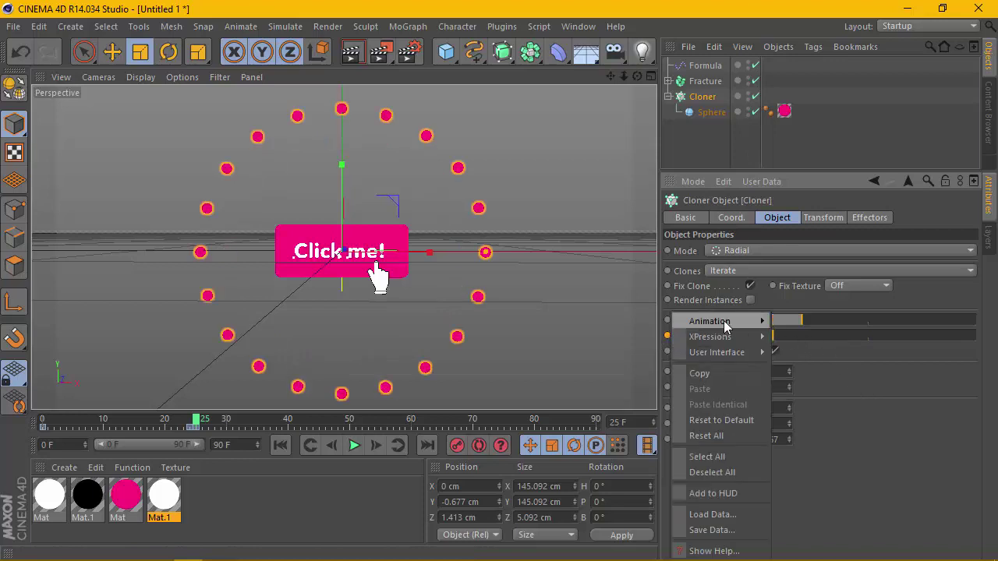
{"action": "left_click", "coordinate": [791, 320]}
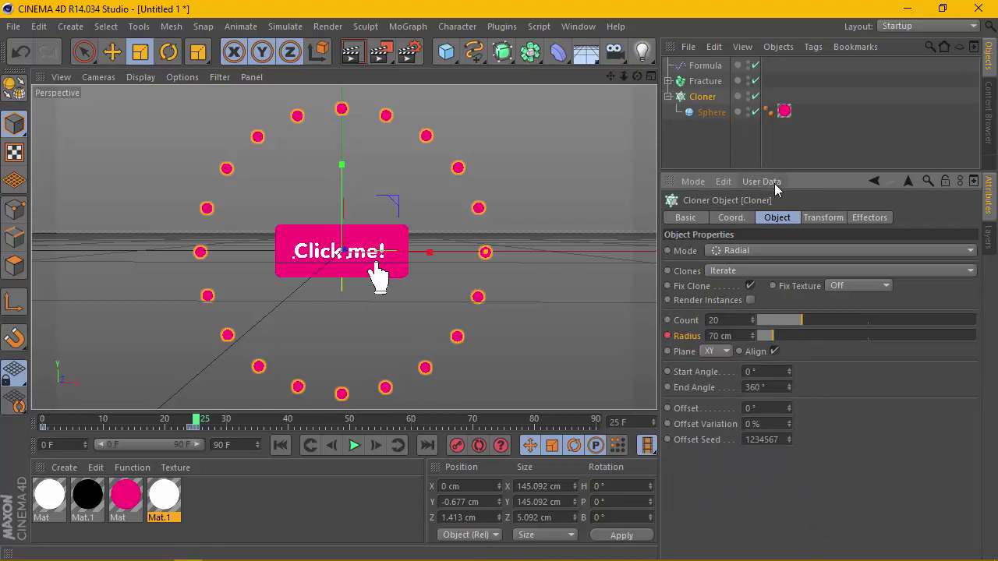
Select the Sphere and keyframe its 2.546 cm radius at frames 0 and 24
{"action": "left_click", "coordinate": [709, 113]}
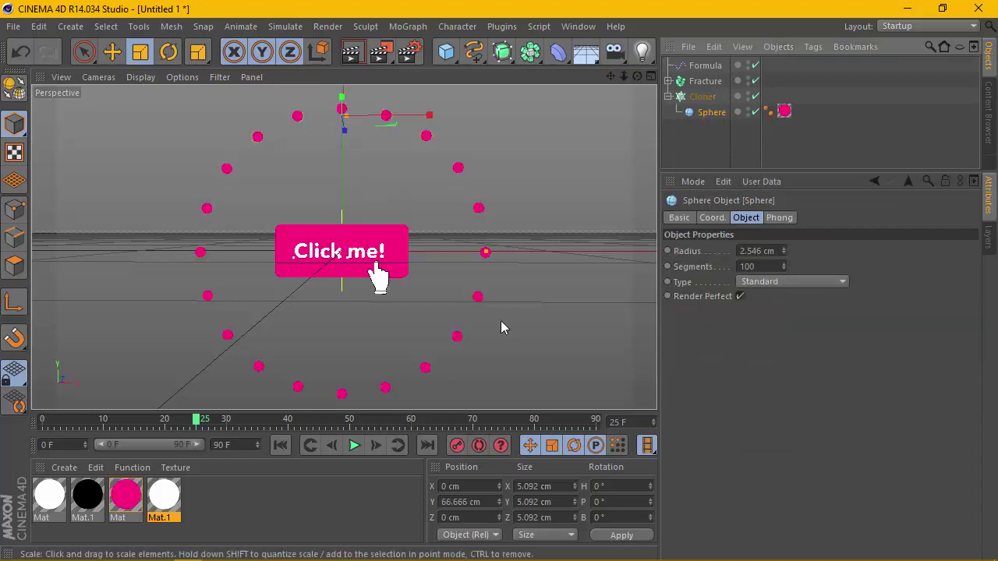
{"action": "left_click_drag", "start_coordinate": [208, 422], "coordinate": [122, 428]}
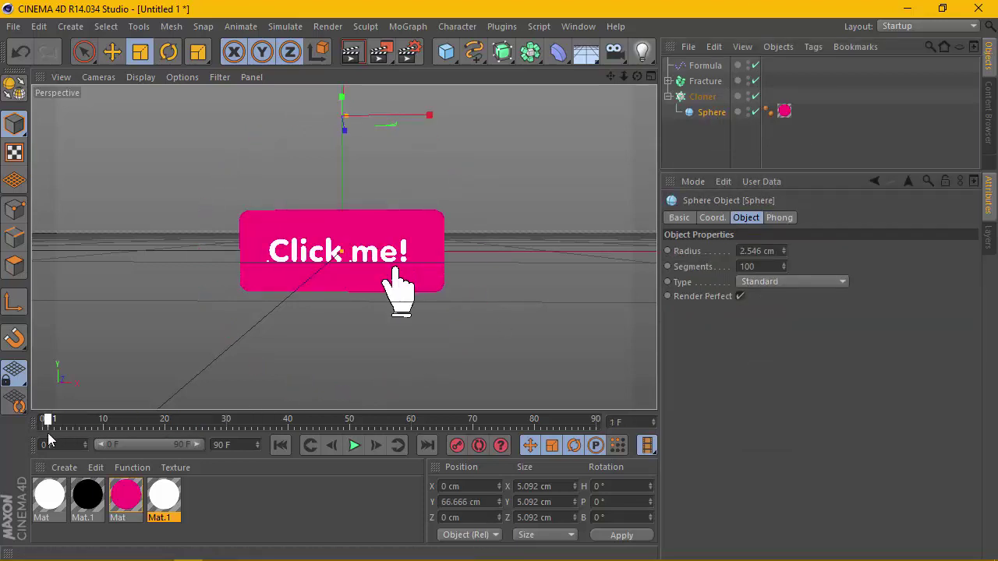
{"action": "left_click_drag", "start_coordinate": [38, 432], "coordinate": [38, 432]}
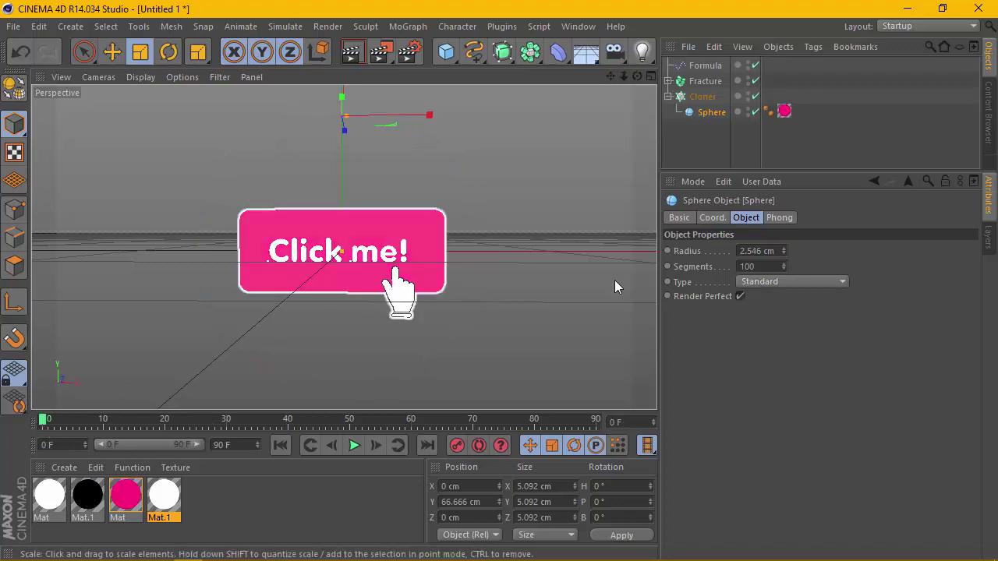
{"action": "right_click", "coordinate": [667, 250]}
{"action": "mouse_move", "coordinate": [707, 261]}
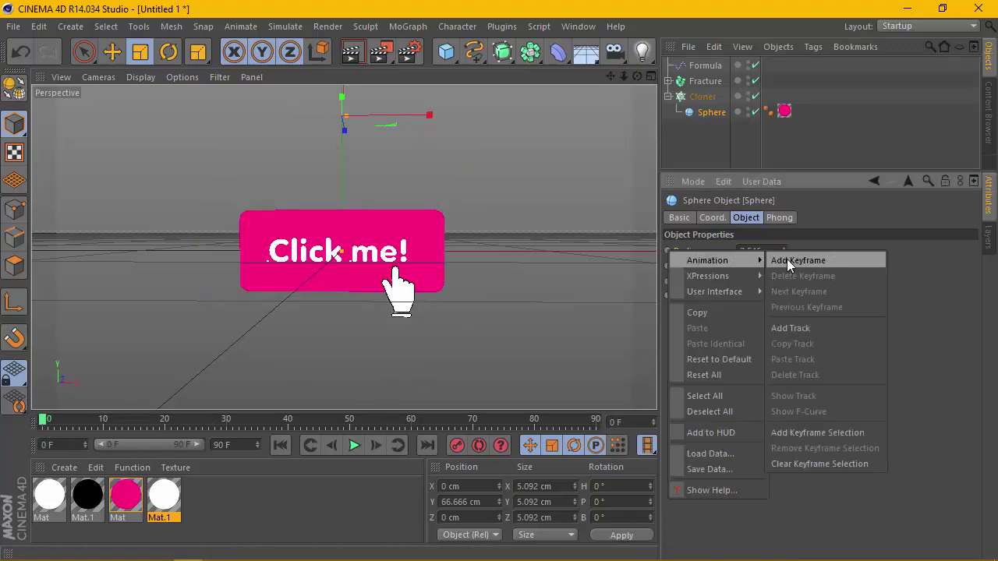
{"action": "left_click", "coordinate": [787, 260]}
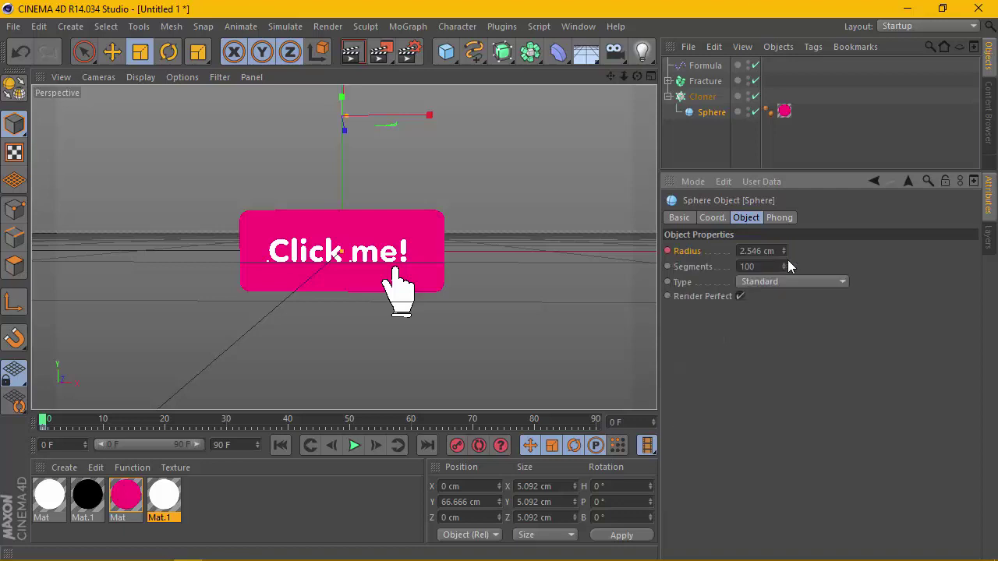
{"action": "left_click_drag", "start_coordinate": [48, 421], "coordinate": [190, 423]}
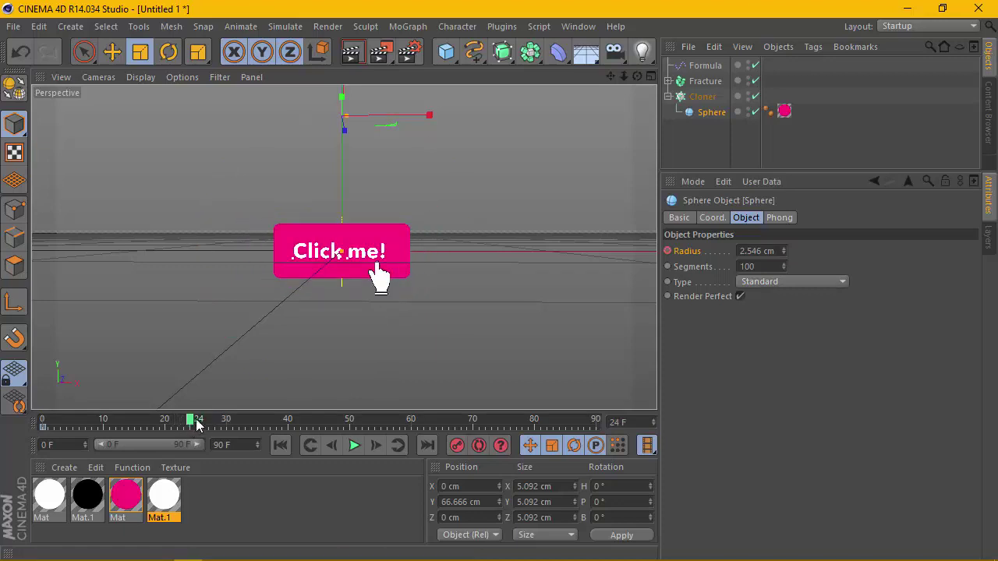
{"action": "right_click", "coordinate": [668, 253]}
{"action": "left_click", "coordinate": [797, 262]}
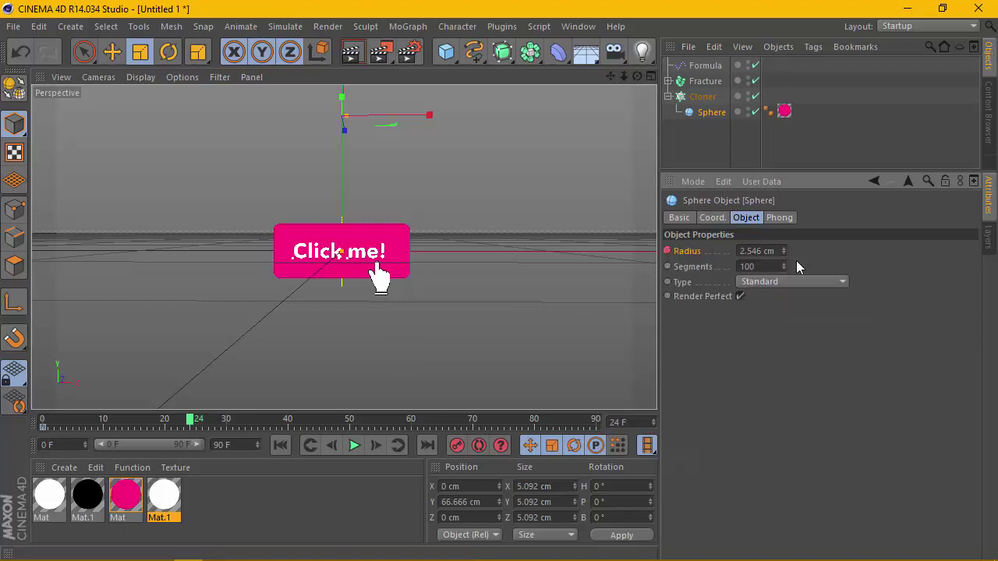
At frame 25, shrink the Sphere radius to 0 cm and keyframe it
{"action": "left_click", "coordinate": [375, 445]}
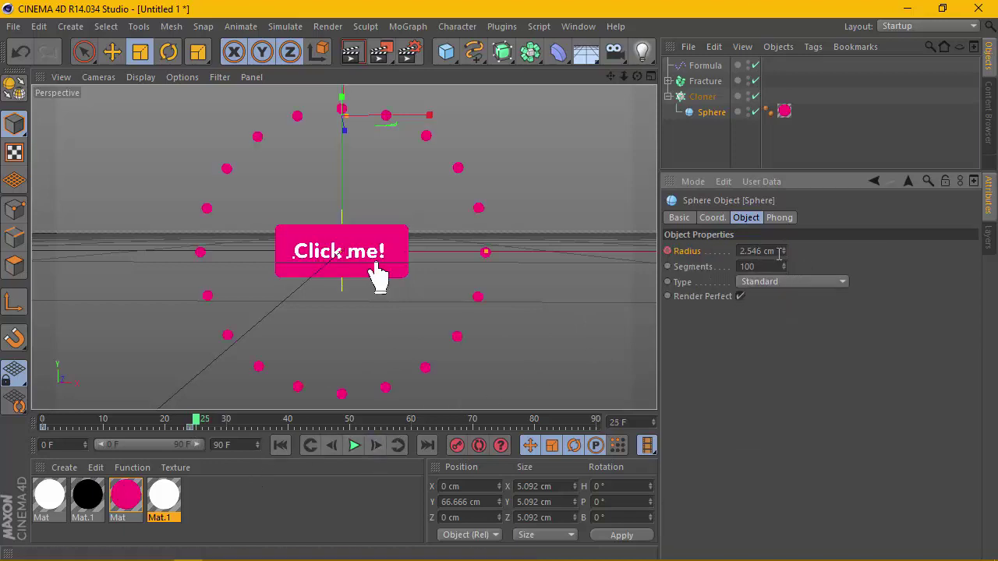
{"action": "left_click_drag", "start_coordinate": [785, 257], "coordinate": [786, 268]}
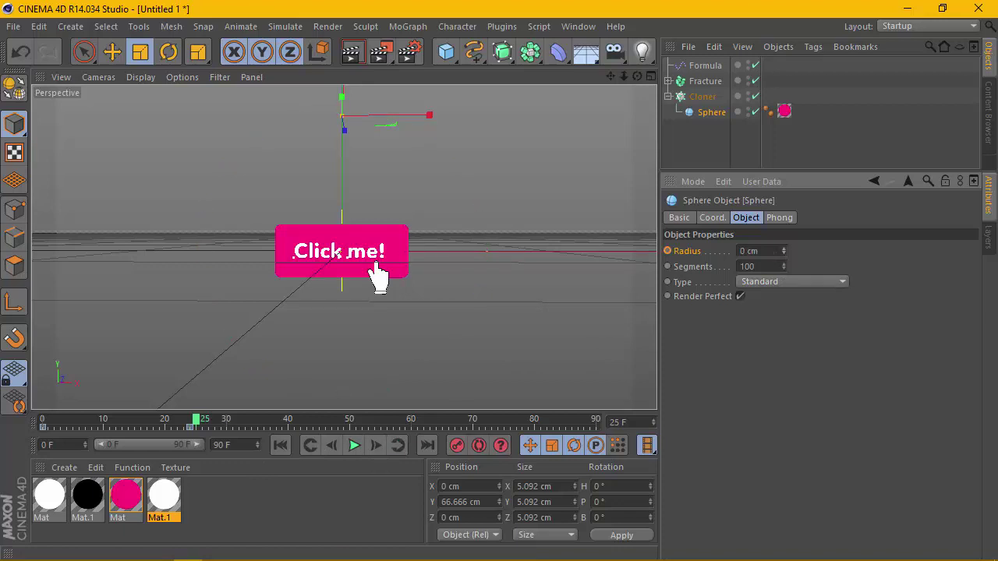
{"action": "right_click", "coordinate": [669, 257]}
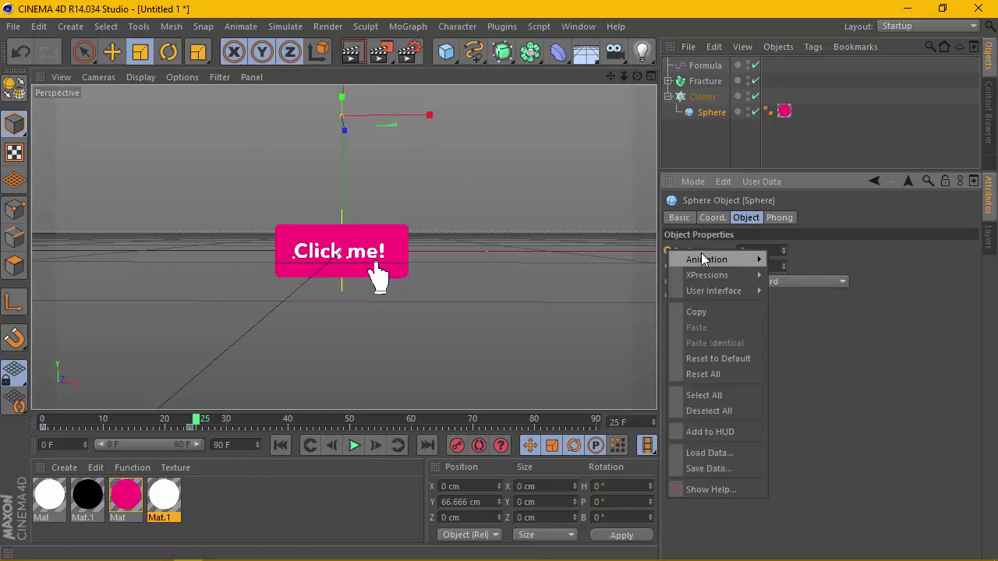
{"action": "left_click", "coordinate": [810, 258]}
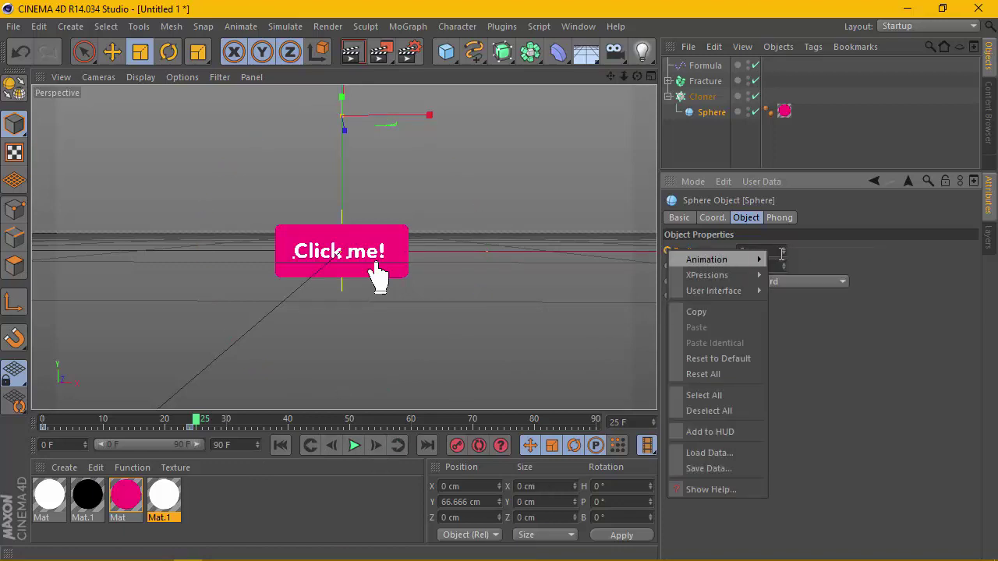
Play the burst animation through and stop around frame 35
{"action": "left_click", "coordinate": [280, 445]}
{"action": "left_click", "coordinate": [354, 444]}
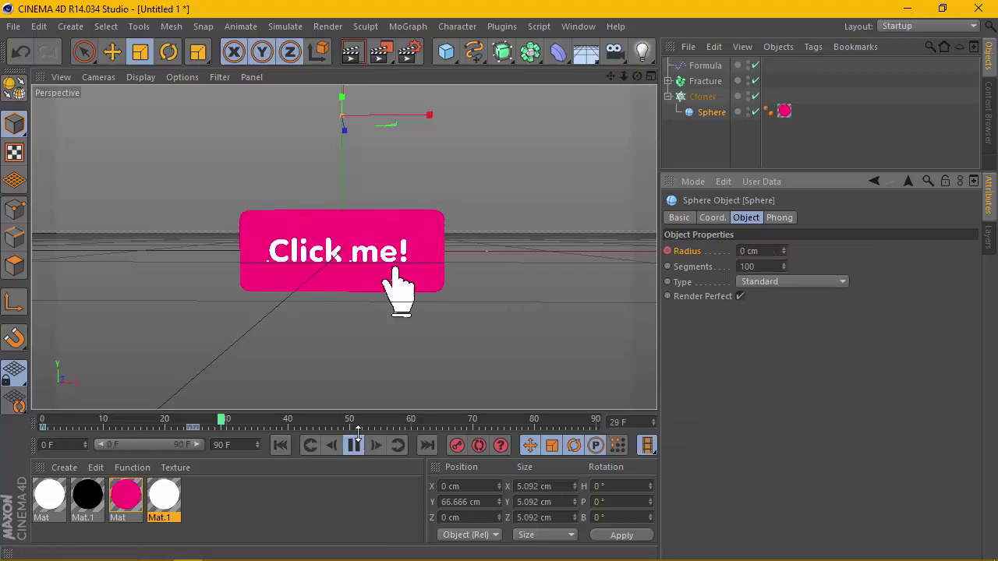
{"action": "left_click", "coordinate": [355, 443]}
{"action": "left_click", "coordinate": [280, 444]}
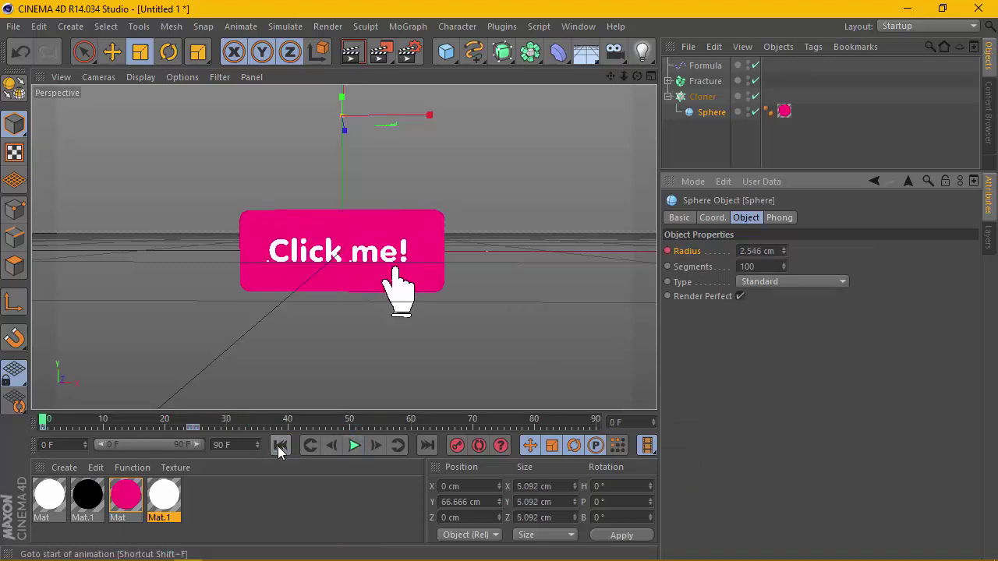
{"action": "left_click", "coordinate": [355, 443]}
{"action": "left_click", "coordinate": [354, 443]}
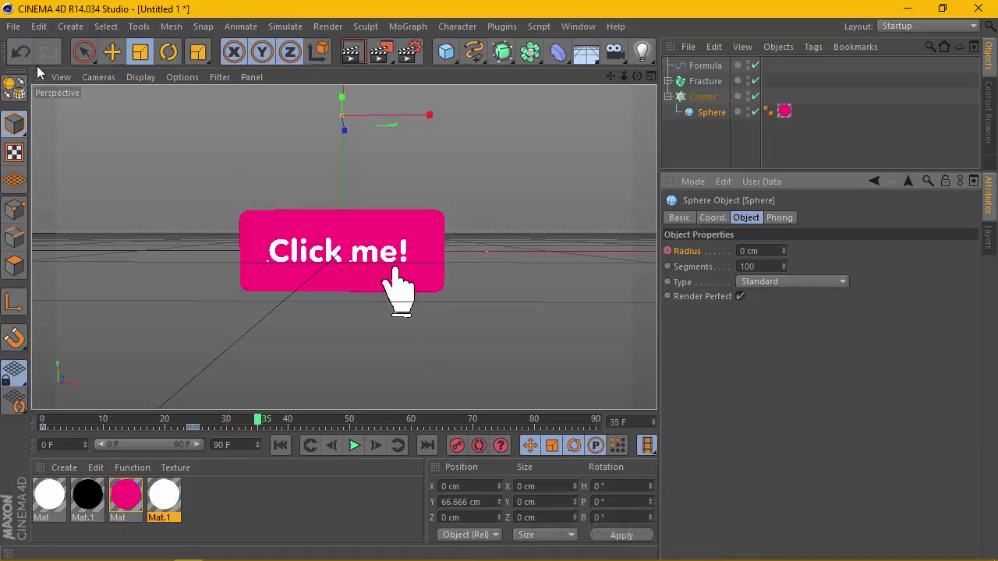
Undo the last change to restore the 2.546 cm sphere radius, then scrub to about frame 30
{"action": "left_click", "coordinate": [39, 26]}
{"action": "left_click", "coordinate": [55, 44]}
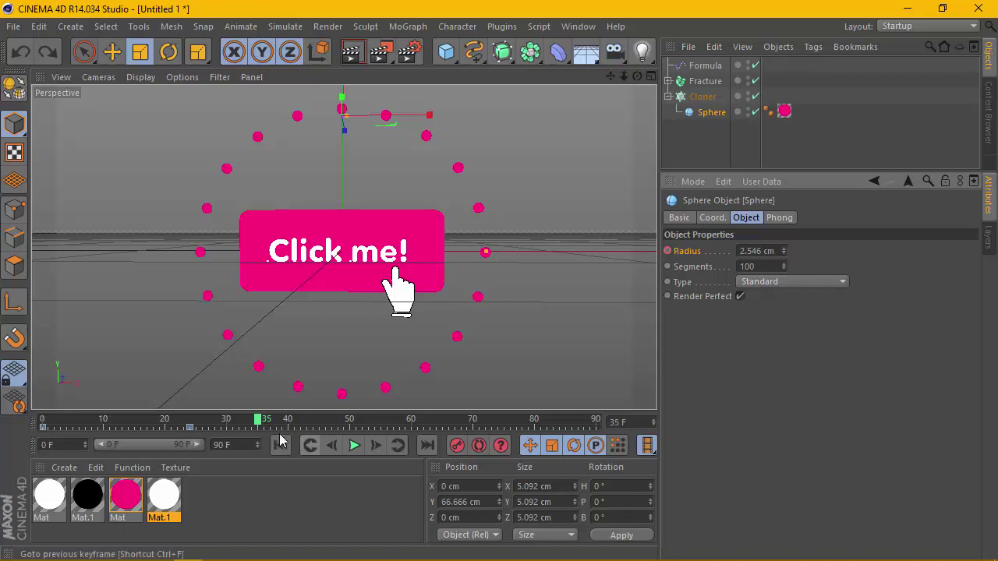
{"action": "mouse_move", "coordinate": [258, 421]}
{"action": "left_mouse_down"}
{"action": "mouse_move", "coordinate": [88, 428]}
{"action": "mouse_move", "coordinate": [199, 427]}
{"action": "left_mouse_up"}
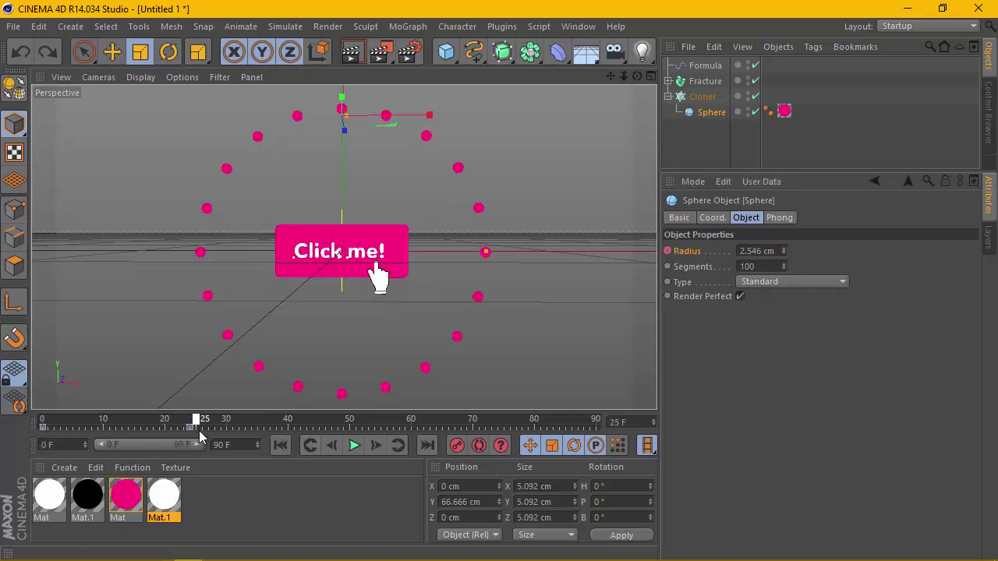
{"action": "left_click_drag", "start_coordinate": [198, 437], "coordinate": [227, 435]}
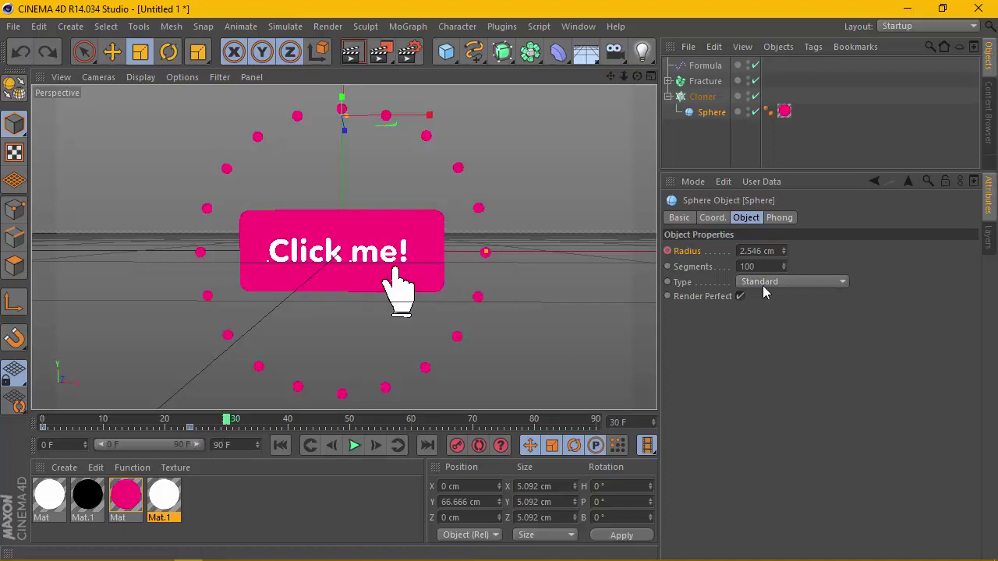
At frame 30, set the Sphere radius to 0 cm and keyframe it
{"action": "left_click", "coordinate": [771, 250]}
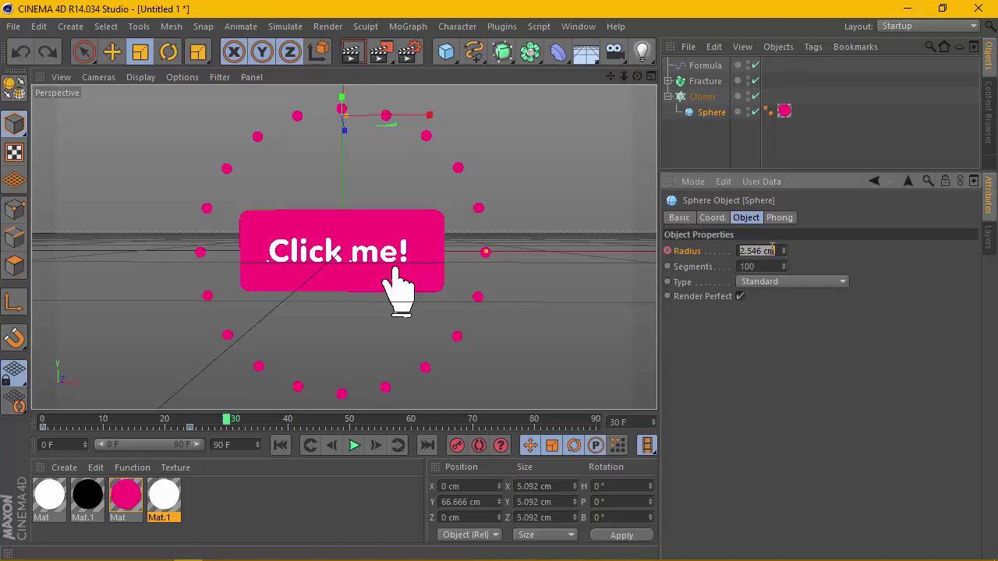
{"action": "type", "text": "0"}
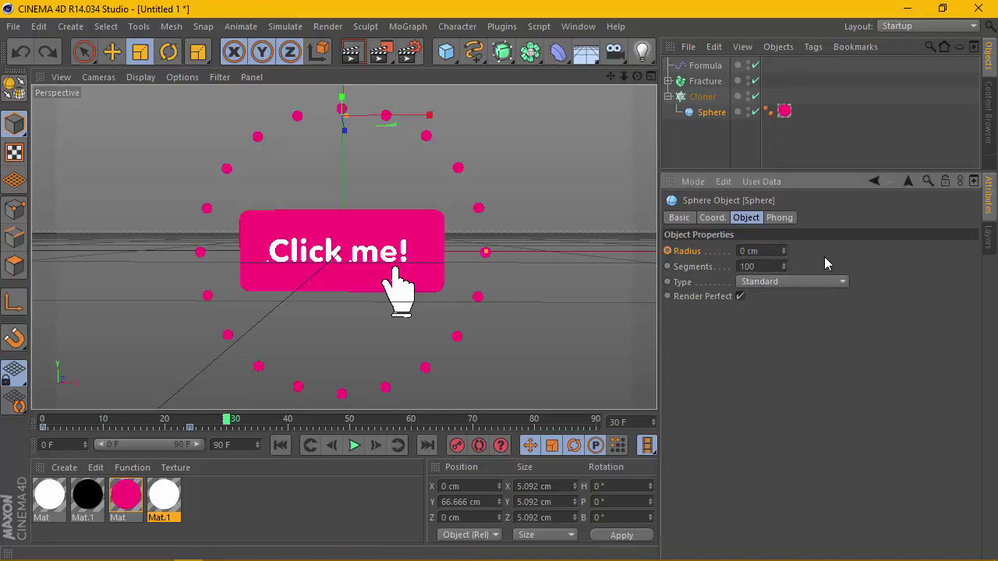
{"action": "right_click", "coordinate": [698, 253]}
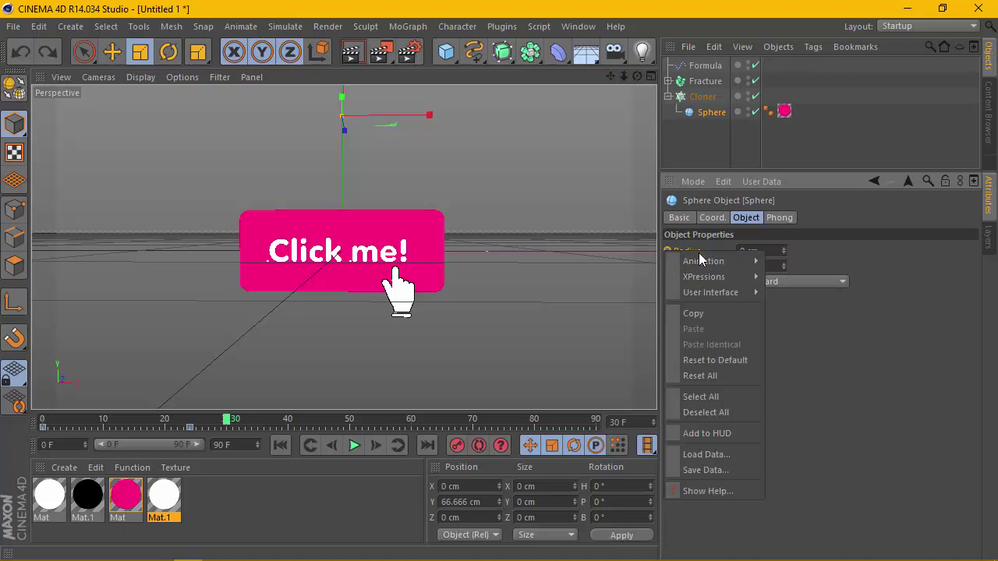
{"action": "key", "text": "ctrl+z"}
Replay the animation from the start, stop at frame 42, and scrub back before the ring appears
{"action": "left_click", "coordinate": [310, 447]}
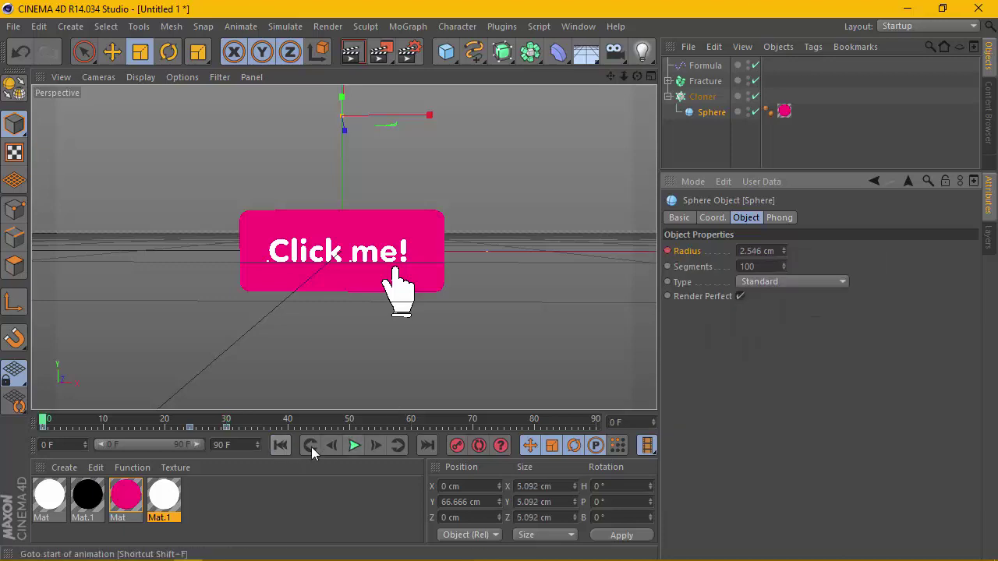
{"action": "left_click", "coordinate": [353, 444]}
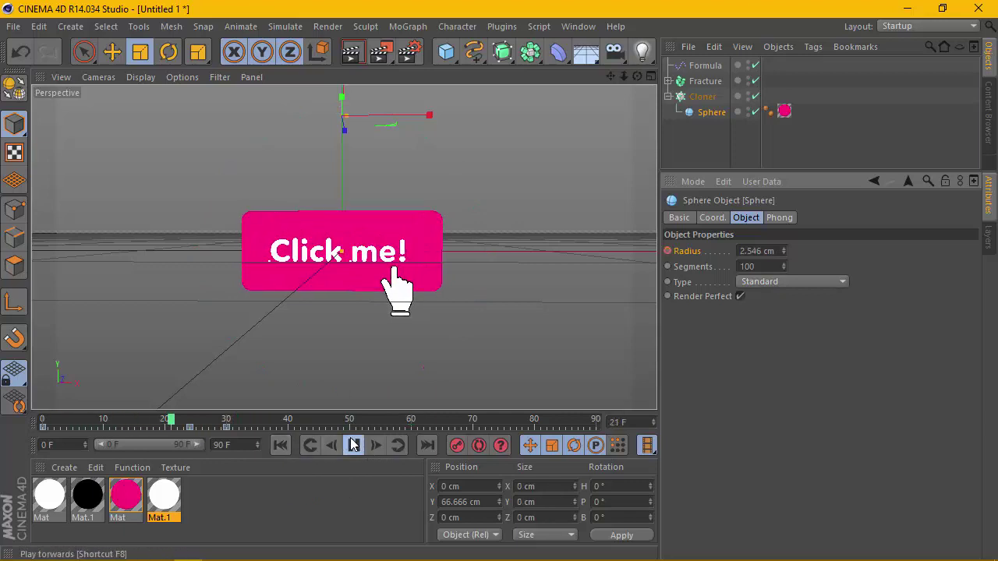
{"action": "left_click", "coordinate": [353, 445]}
{"action": "left_click", "coordinate": [352, 445]}
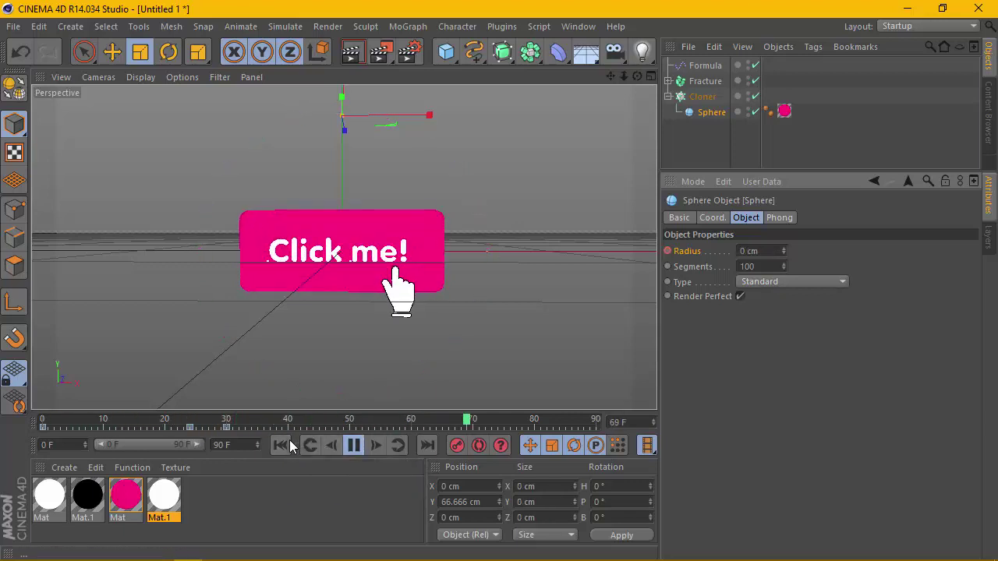
{"action": "left_click", "coordinate": [361, 444]}
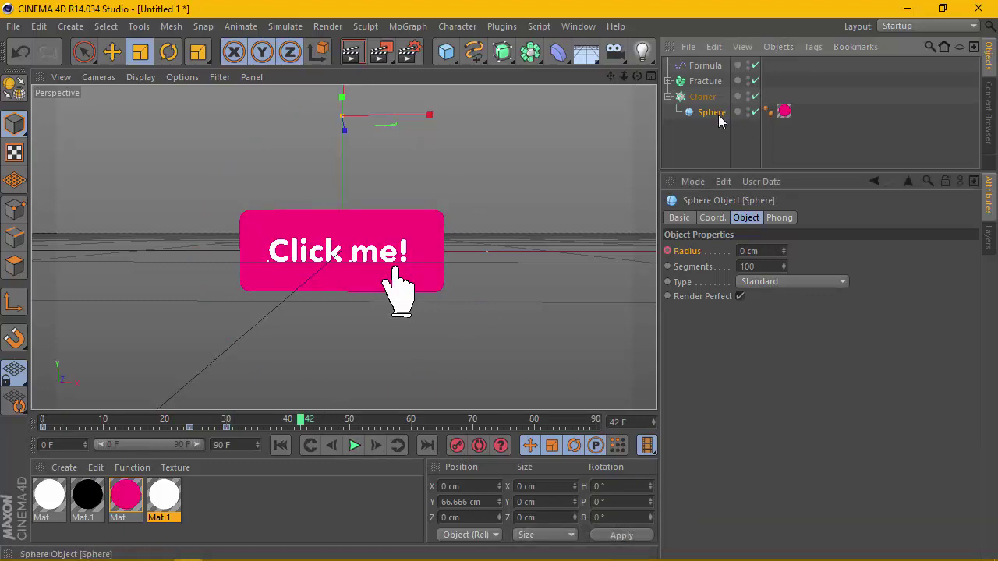
{"action": "mouse_move", "coordinate": [300, 424]}
{"action": "left_mouse_down"}
{"action": "mouse_move", "coordinate": [159, 439]}
{"action": "mouse_move", "coordinate": [195, 439]}
{"action": "left_mouse_up"}
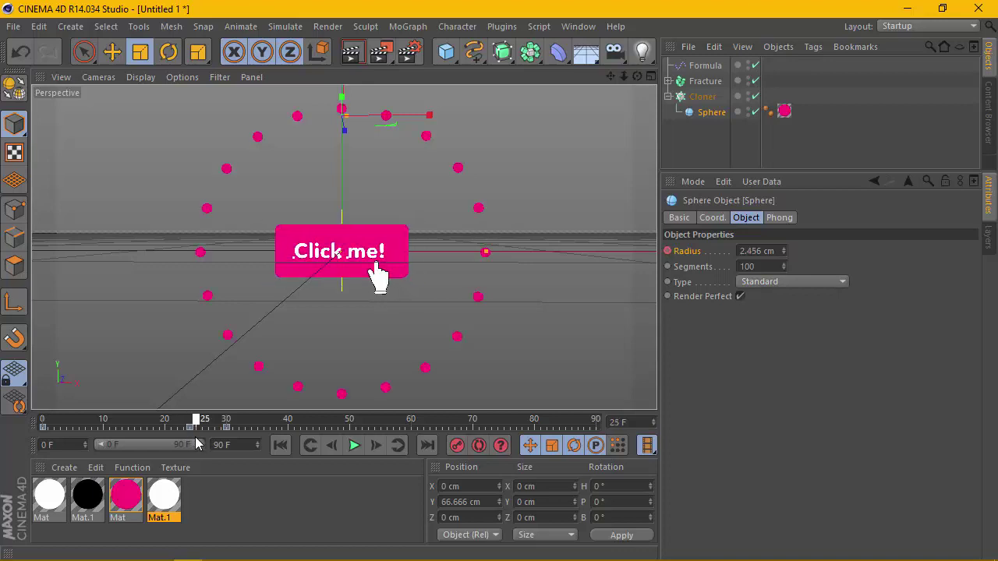
{"action": "left_click_drag", "start_coordinate": [195, 443], "coordinate": [179, 440]}
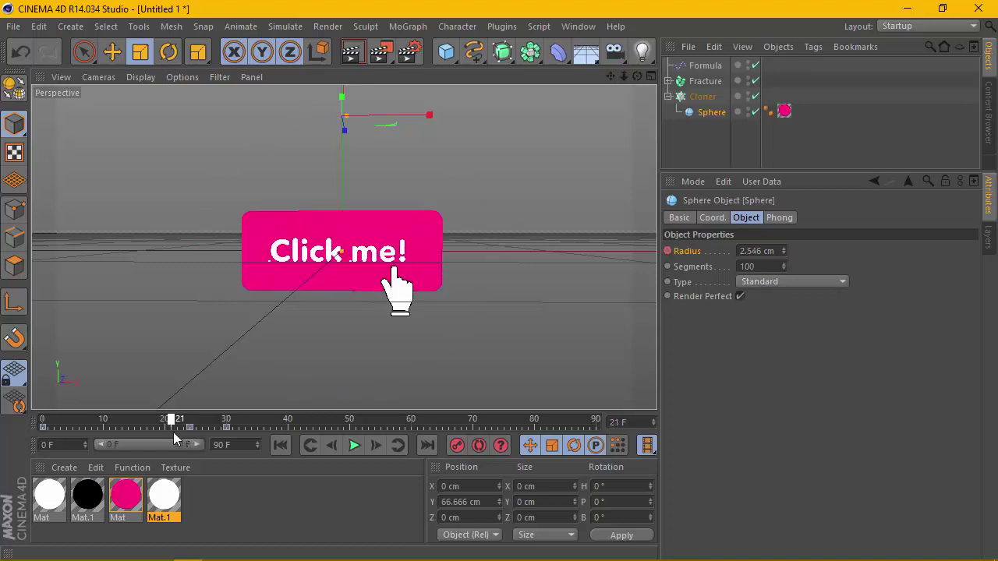
Step frame by frame to frame 28 to check the spheres shrinking, then replay from the start
{"action": "left_click", "coordinate": [373, 447]}
{"action": "left_click", "coordinate": [373, 447]}
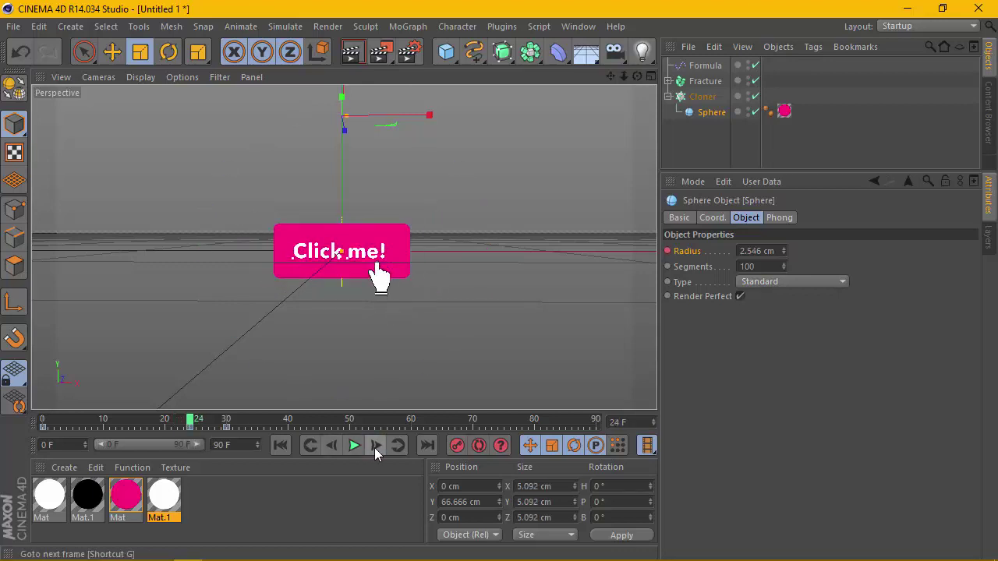
{"action": "left_click", "coordinate": [374, 447]}
{"action": "left_click", "coordinate": [374, 448]}
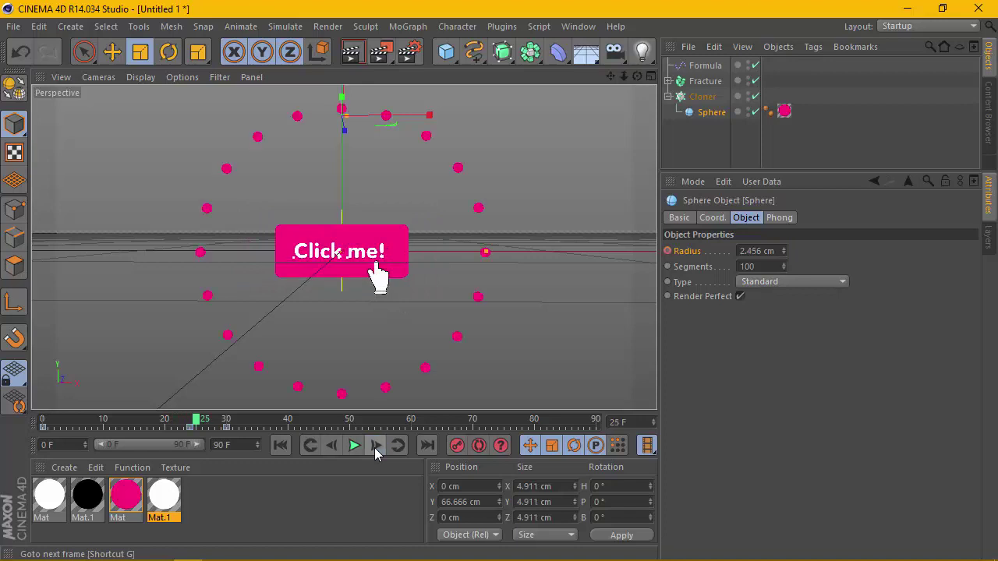
{"action": "left_click", "coordinate": [330, 446]}
{"action": "left_click", "coordinate": [330, 447]}
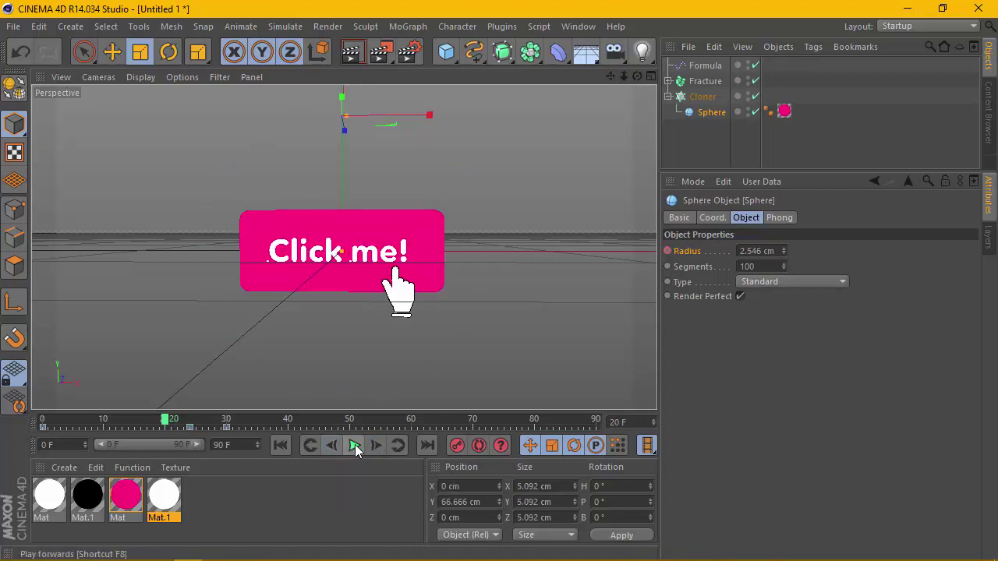
{"action": "left_click", "coordinate": [355, 446]}
{"action": "left_click", "coordinate": [284, 445]}
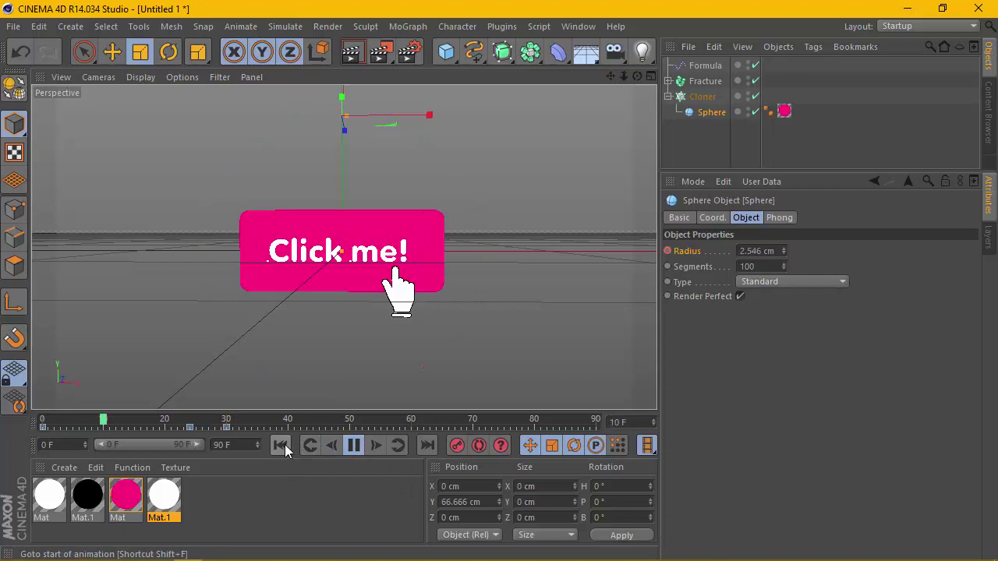
{"action": "left_click", "coordinate": [285, 446]}
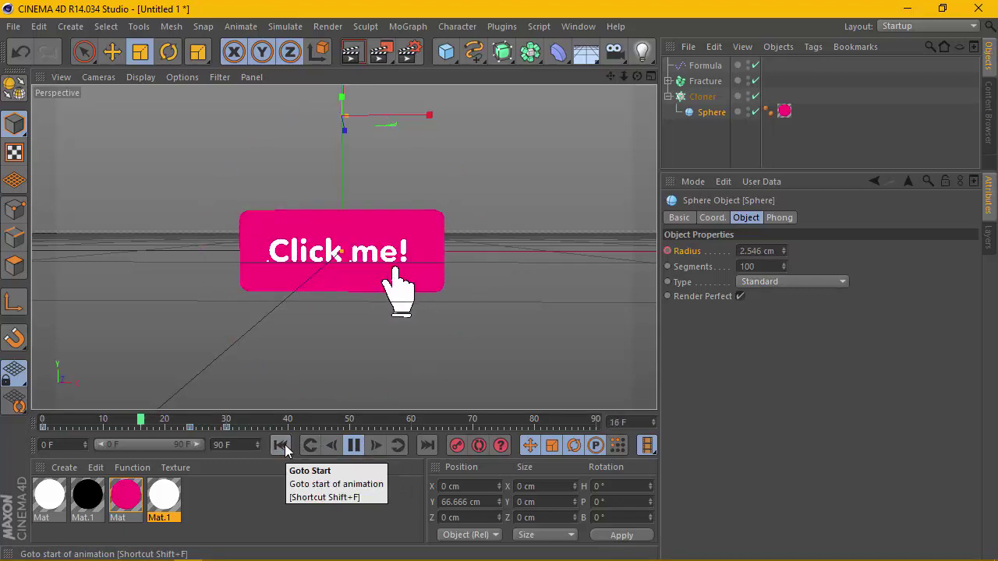
{"action": "left_click", "coordinate": [284, 446]}
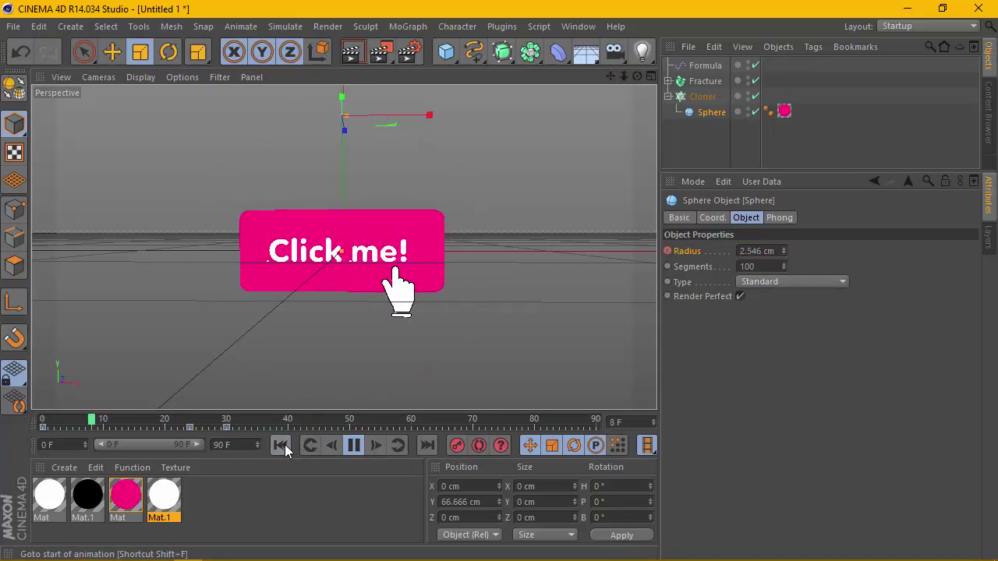
{"action": "left_click", "coordinate": [284, 444]}
Stop at frame 28, render the view to check the spheres, and replay briefly
{"action": "left_click", "coordinate": [358, 448]}
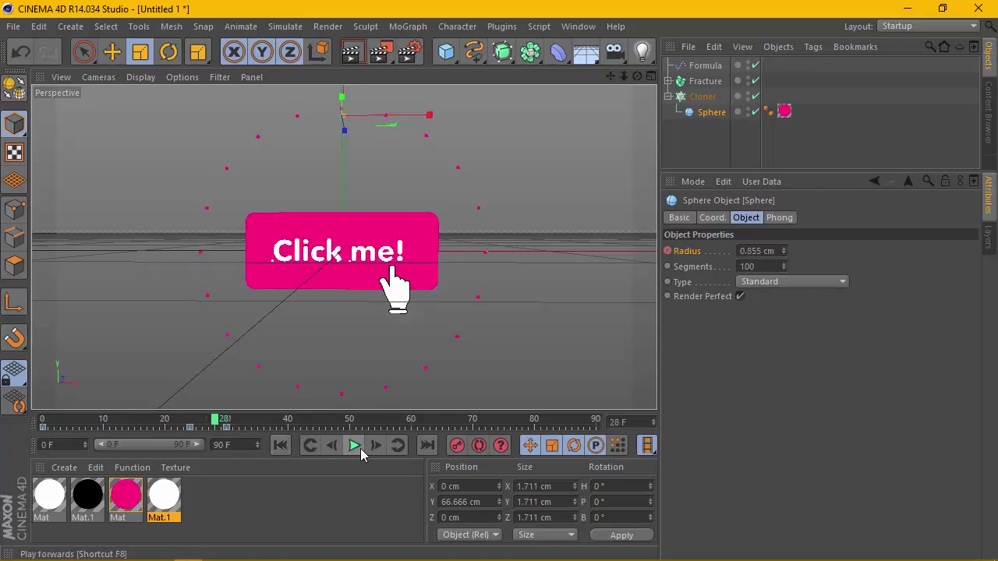
{"action": "left_click", "coordinate": [357, 52]}
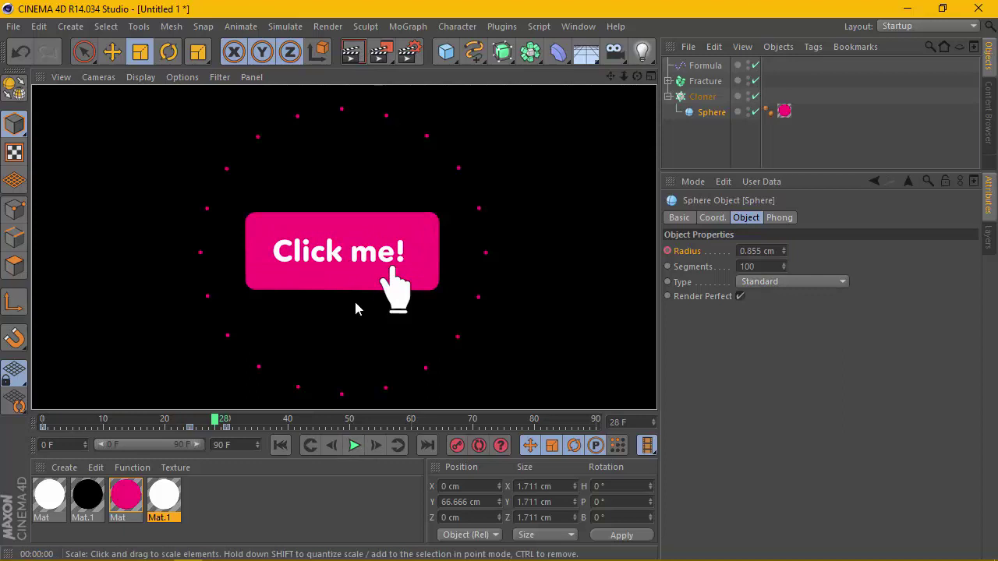
{"action": "left_click", "coordinate": [279, 445]}
{"action": "left_click", "coordinate": [352, 445]}
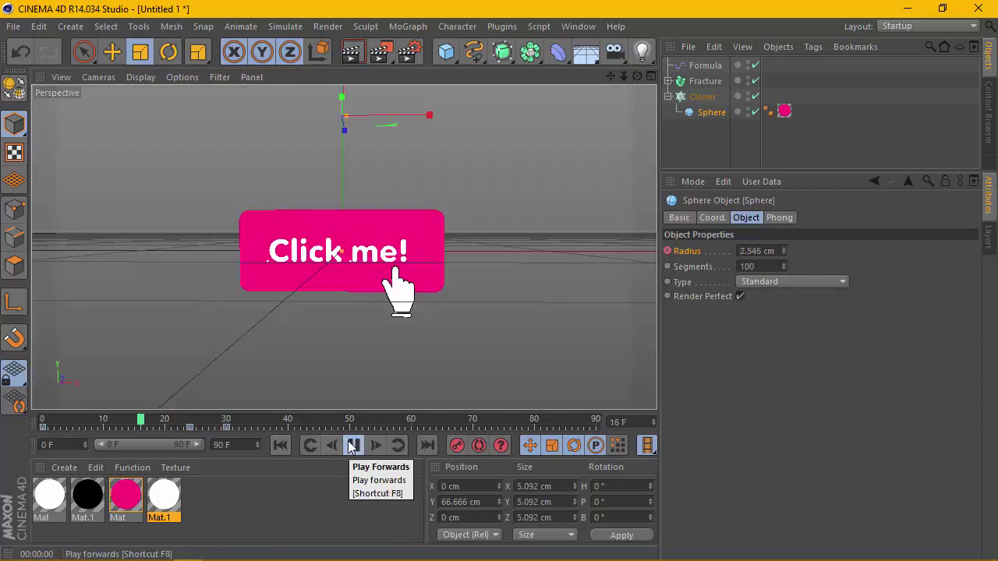
{"action": "left_click", "coordinate": [352, 445]}
{"action": "left_click", "coordinate": [281, 445]}
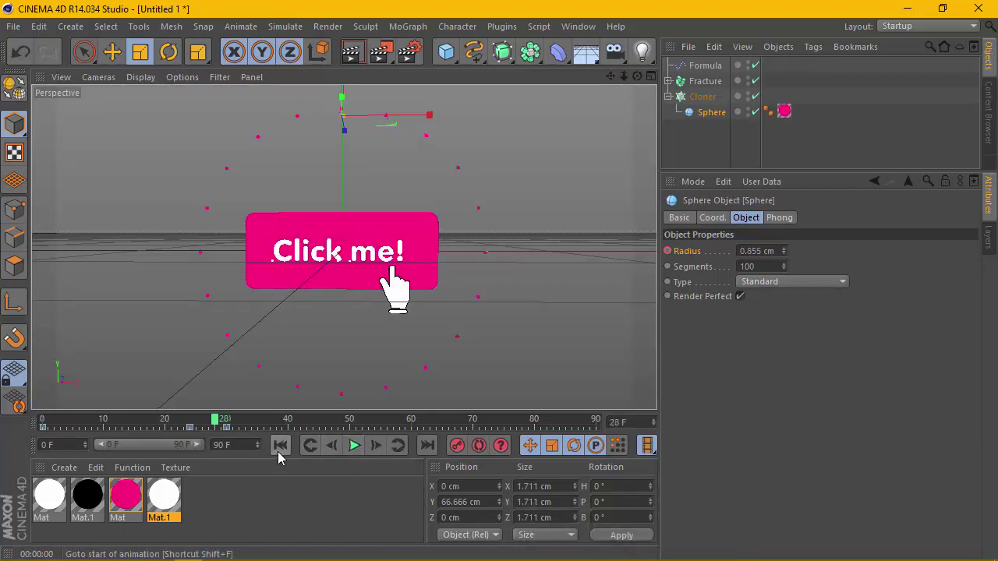
Replay the animation from the first frame several times, stopping at frame 27
{"action": "left_click", "coordinate": [280, 445]}
{"action": "left_click", "coordinate": [352, 445]}
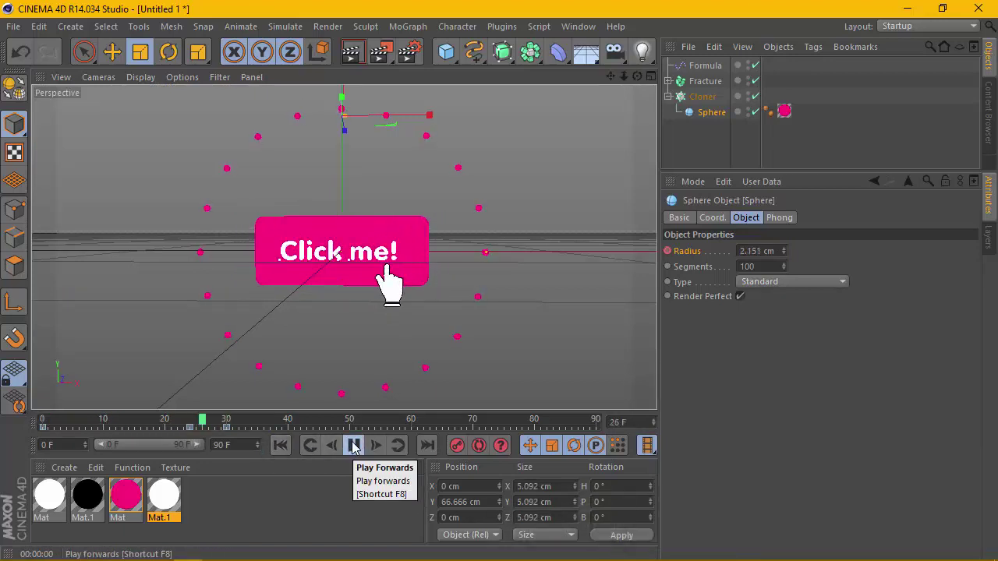
{"action": "left_click", "coordinate": [289, 444]}
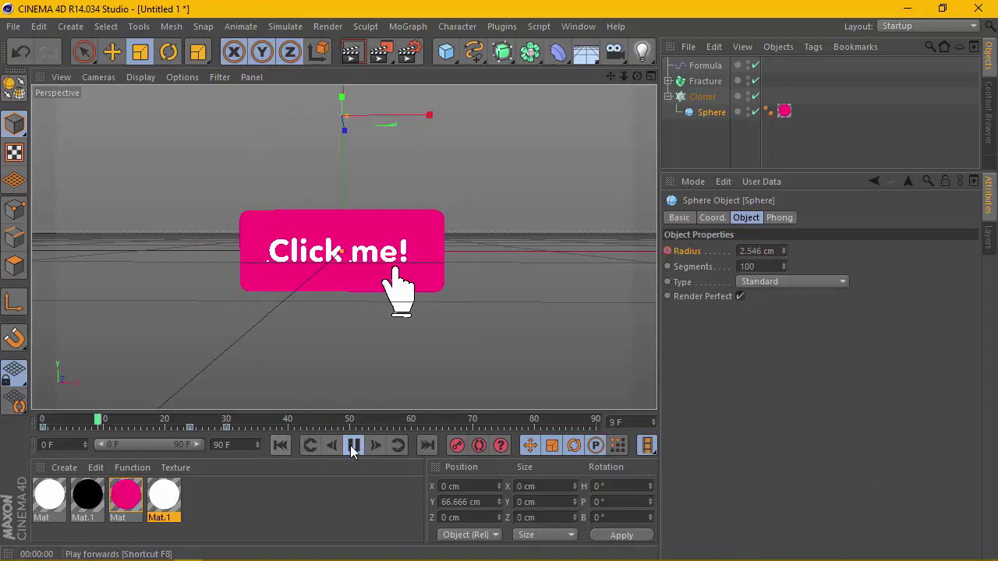
{"action": "left_click", "coordinate": [289, 443]}
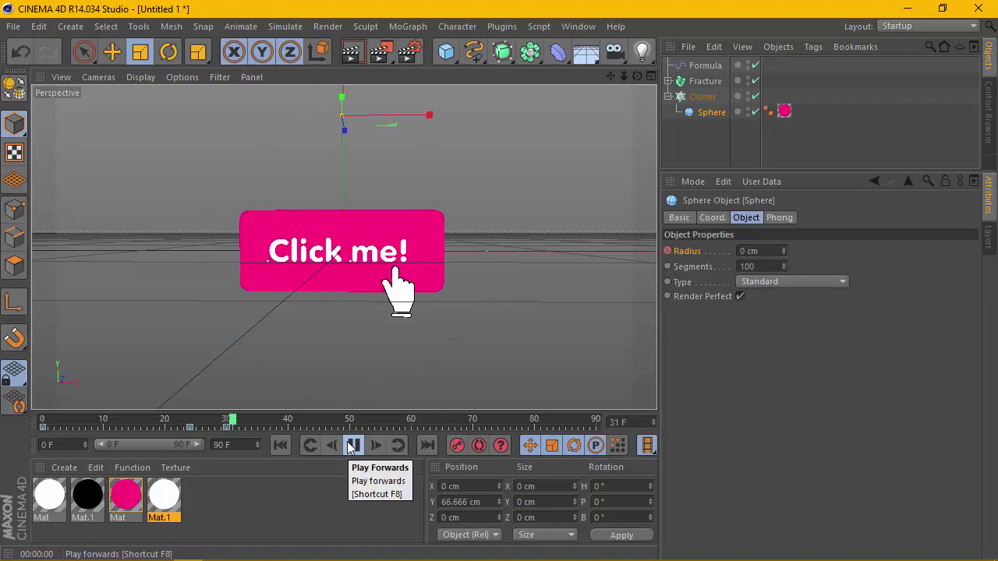
{"action": "left_click", "coordinate": [286, 446]}
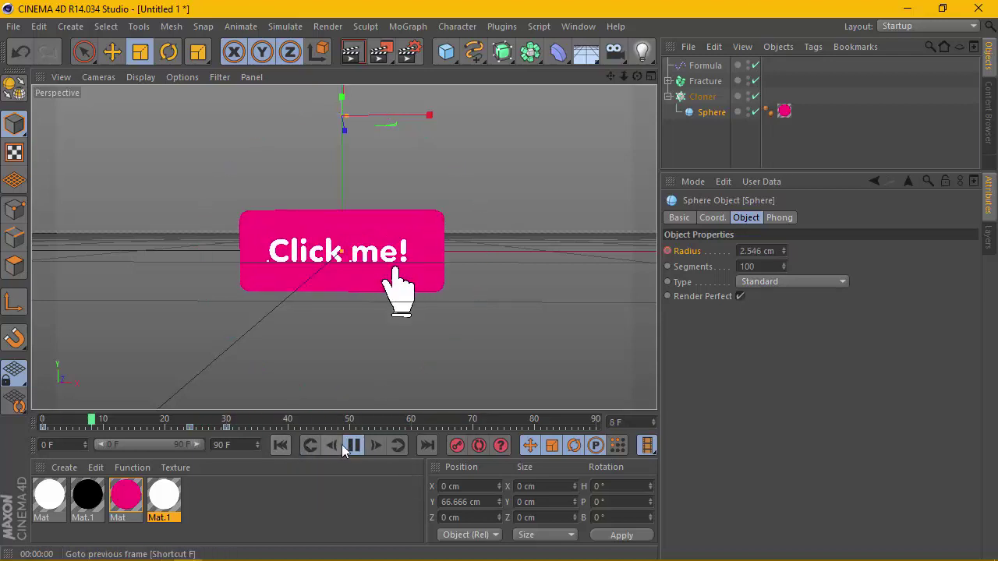
{"action": "left_click", "coordinate": [352, 446]}
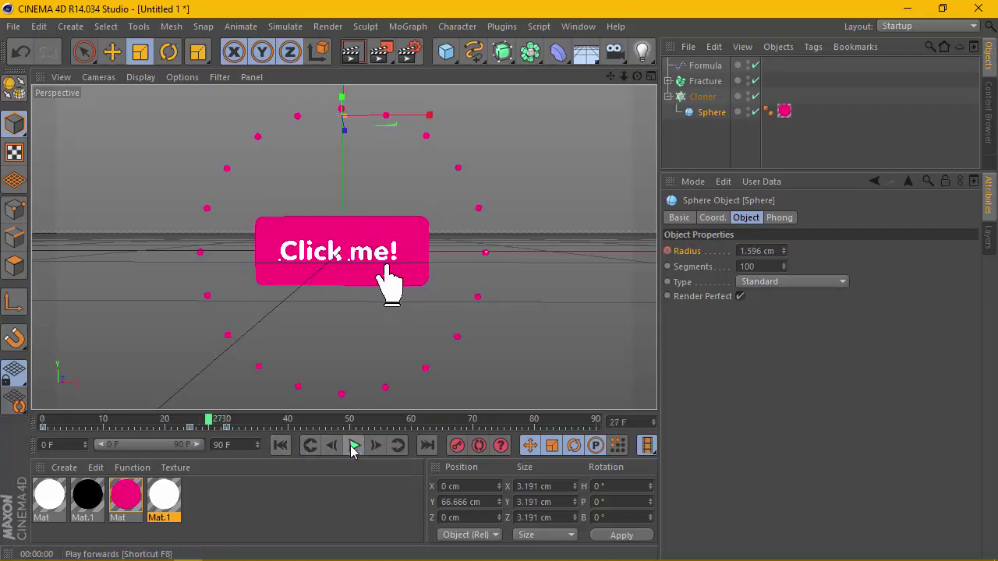
{"action": "left_click", "coordinate": [281, 445]}
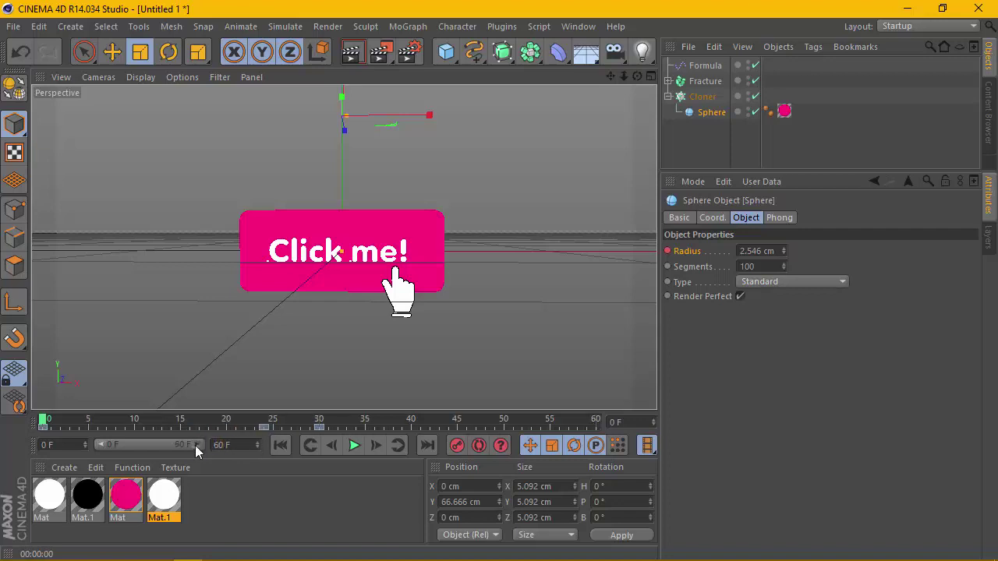
End the preview range at 60 F and play back the button burst animation
{"action": "mouse_move", "coordinate": [195, 445]}
{"action": "left_mouse_down"}
{"action": "mouse_move", "coordinate": [120, 445]}
{"action": "mouse_move", "coordinate": [234, 445]}
{"action": "left_mouse_up"}
{"action": "left_click", "coordinate": [353, 445]}
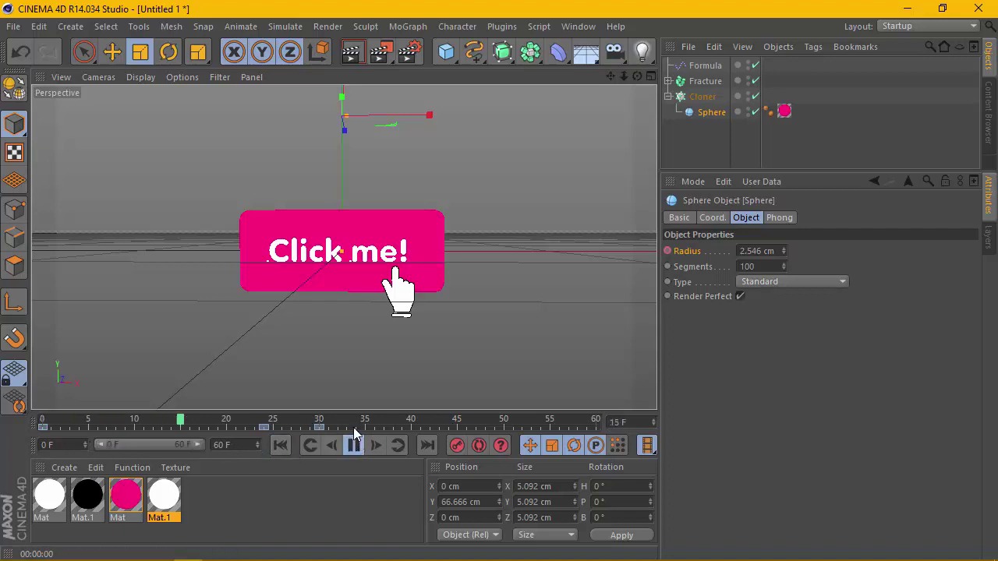
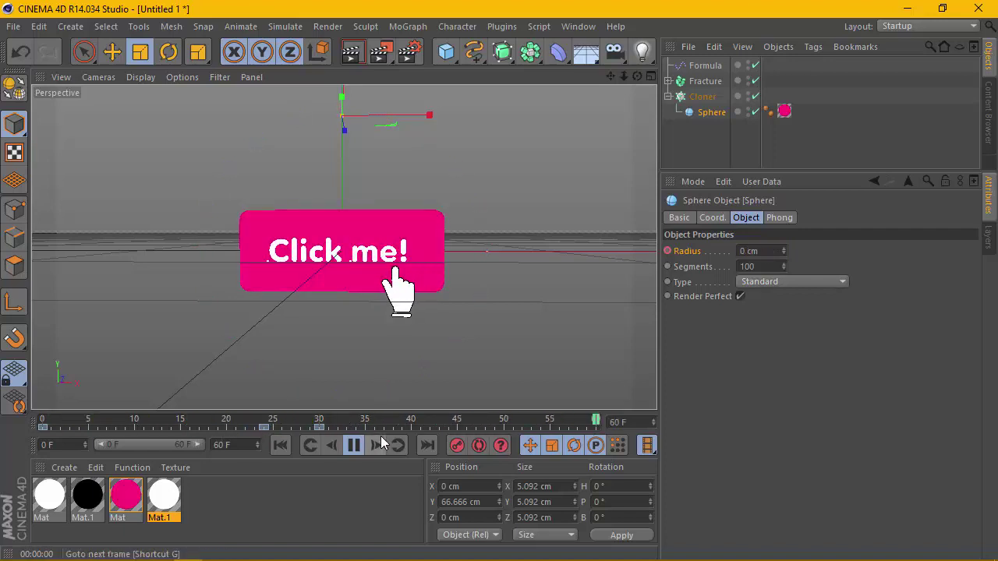
Stop playback and review the output file save settings in Render Settings
{"action": "left_click", "coordinate": [360, 445]}
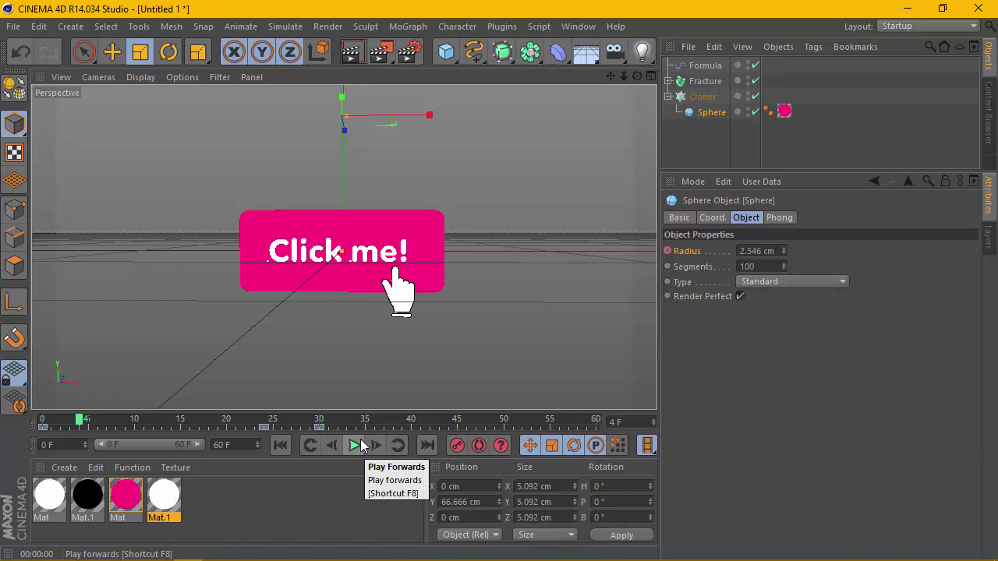
{"action": "left_click", "coordinate": [406, 55]}
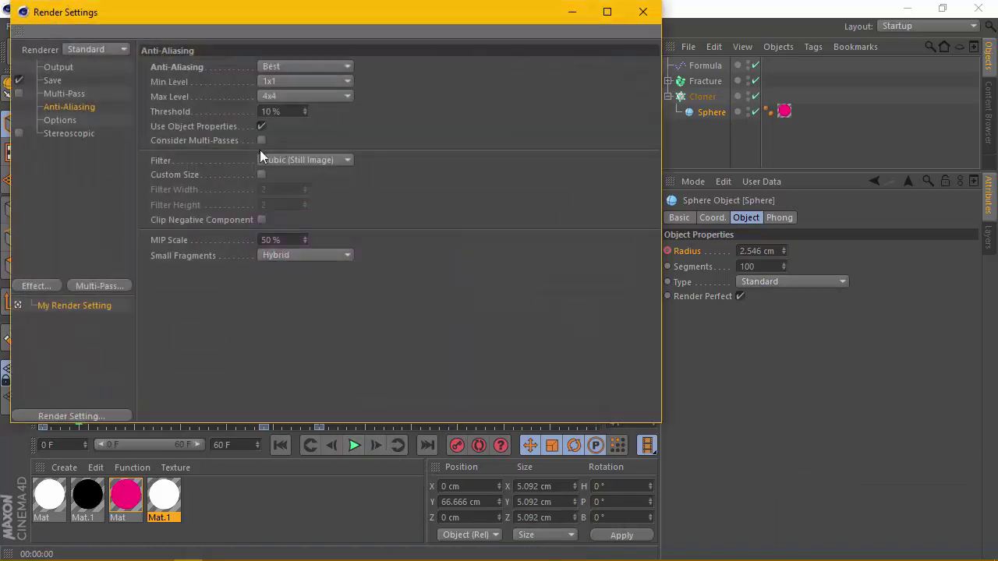
{"action": "left_click", "coordinate": [54, 80]}
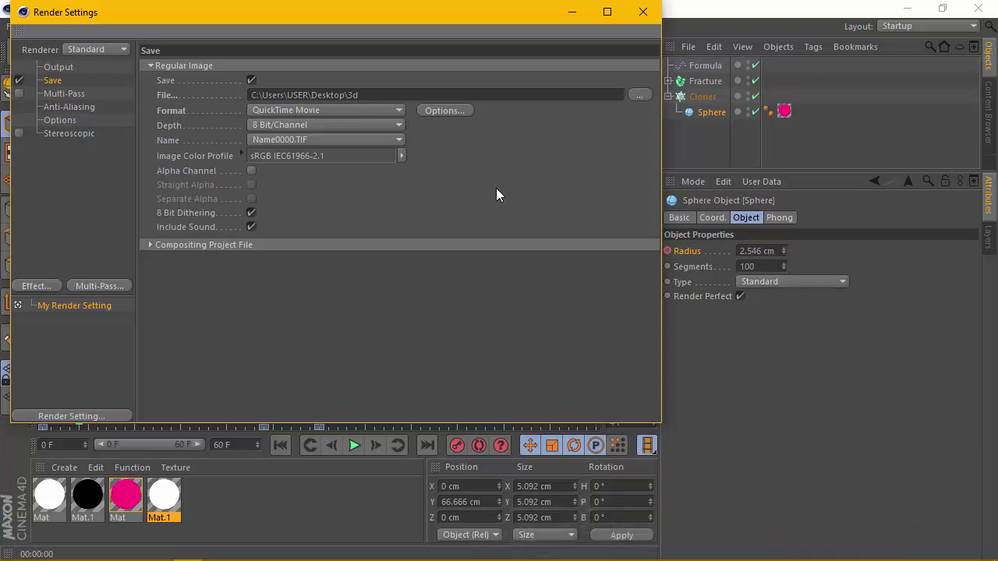
{"action": "left_click", "coordinate": [642, 11]}
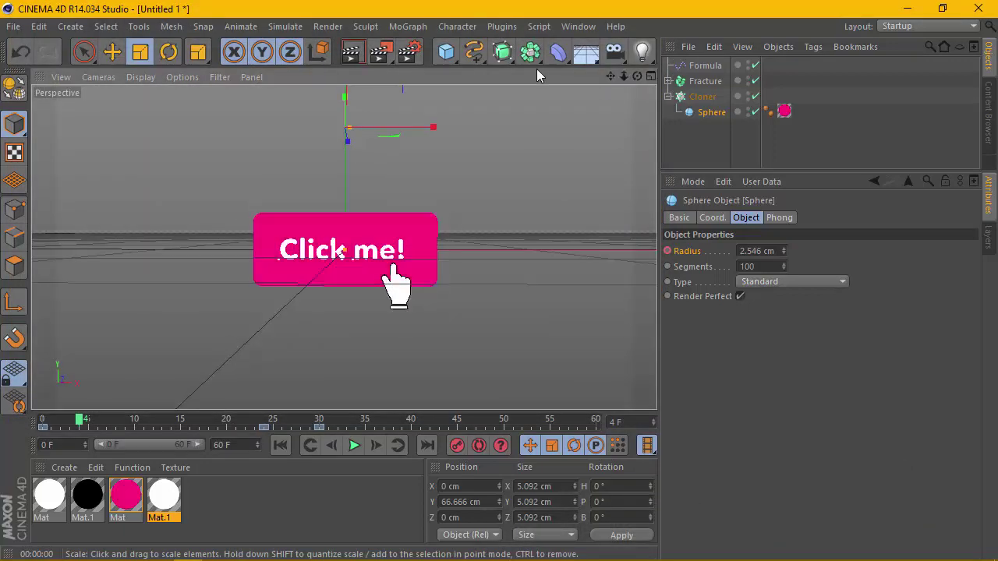
Add a Background object and apply the white Mat.1 material to it
{"action": "left_click_drag", "start_coordinate": [590, 51], "coordinate": [647, 187]}
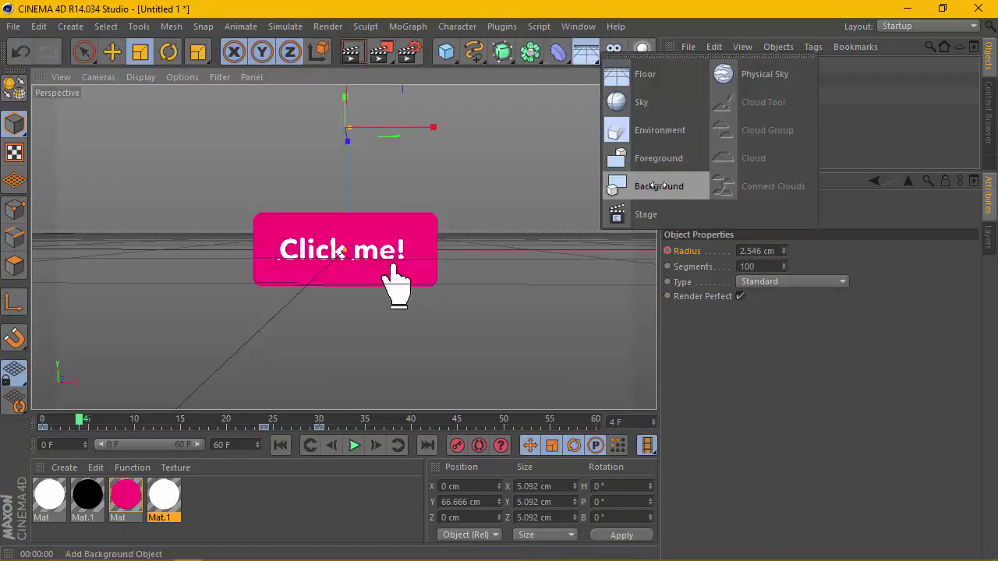
{"action": "left_click_drag", "start_coordinate": [181, 492], "coordinate": [383, 340]}
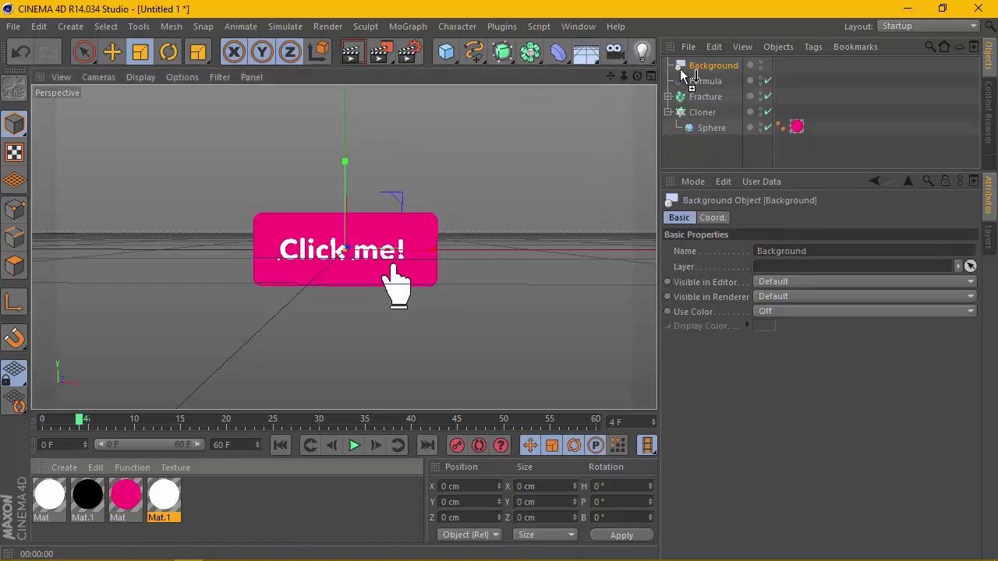
{"action": "left_click_drag", "start_coordinate": [682, 70], "coordinate": [682, 67]}
Render a view preview to check the white backdrop, then replay from frame 0
{"action": "left_click", "coordinate": [352, 53]}
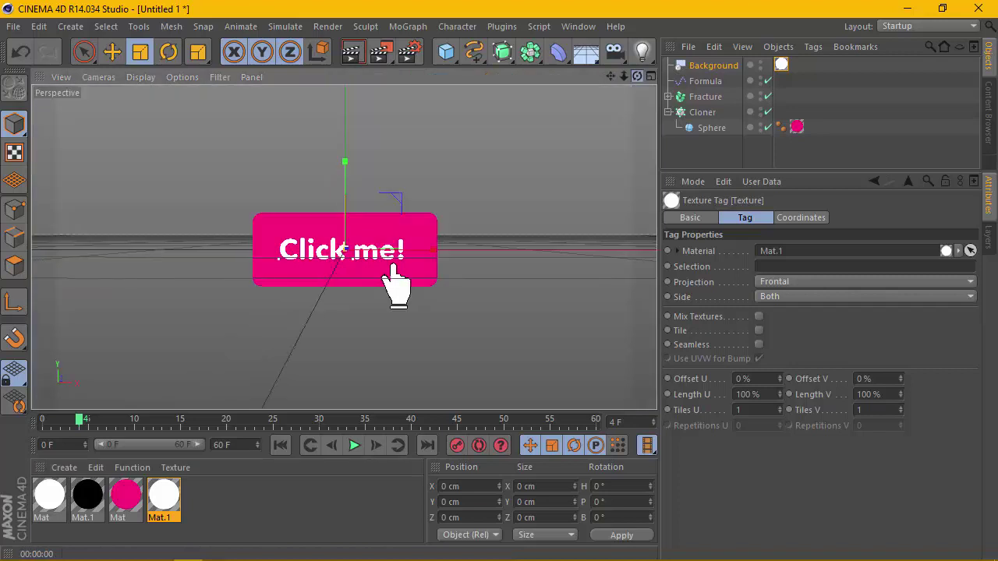
{"action": "left_click", "coordinate": [281, 444]}
{"action": "left_click", "coordinate": [353, 446]}
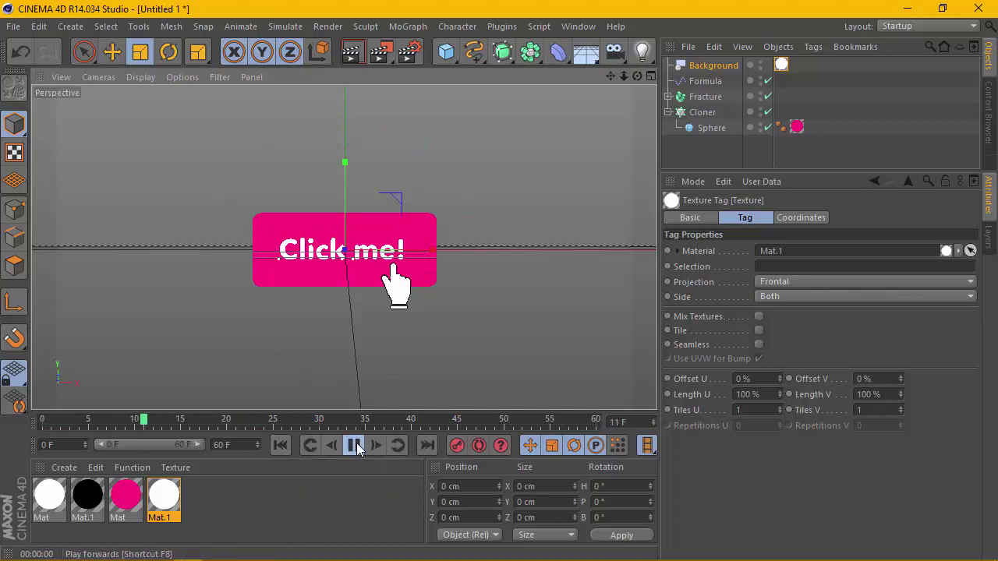
Move the Sphere's radius keyframe to 40 F so the dots shrink to 0 cm later
{"action": "left_click", "coordinate": [356, 447]}
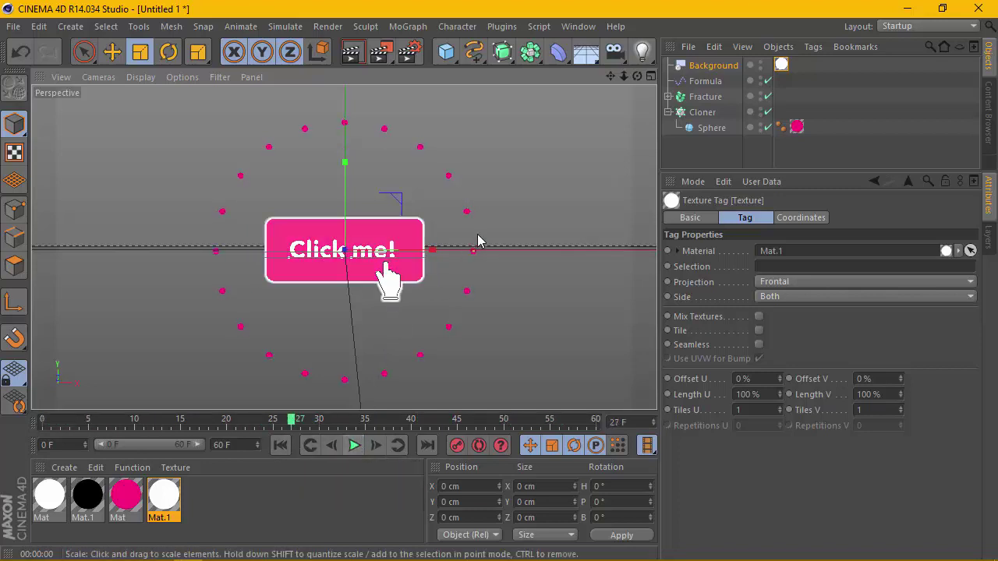
{"action": "left_click", "coordinate": [709, 128]}
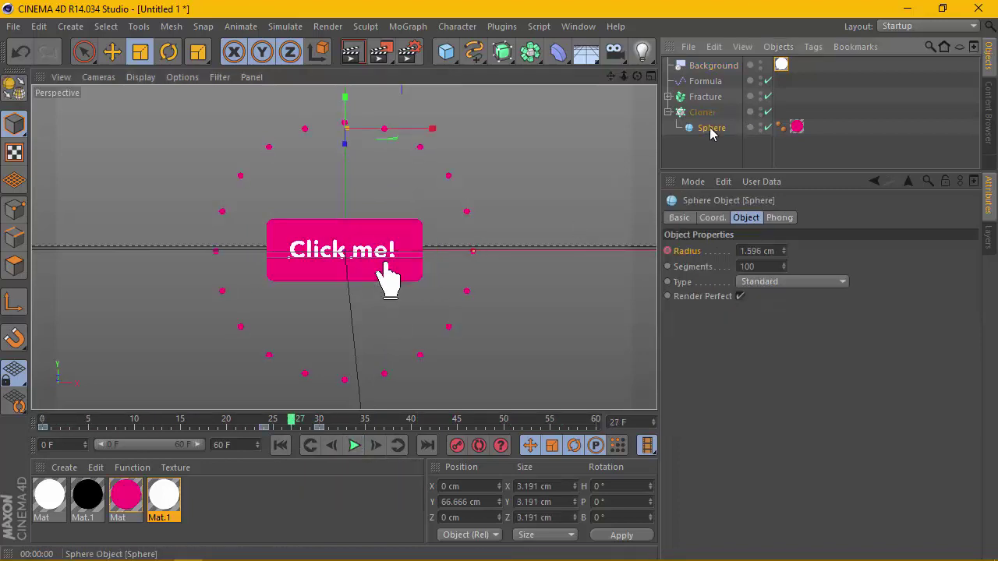
{"action": "left_click", "coordinate": [324, 429]}
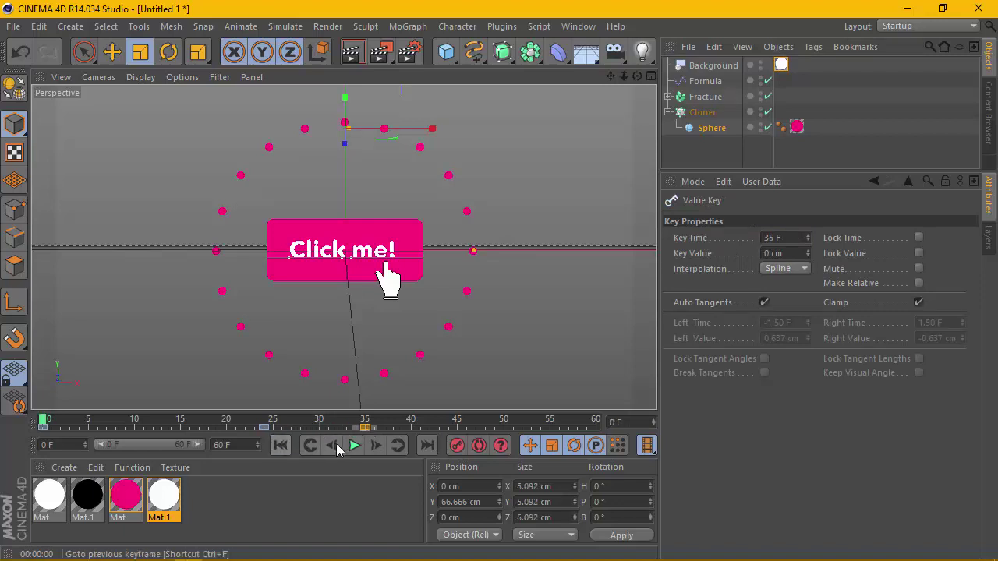
Replay the burst animation from frame 0 several times to check the new timing
{"action": "left_click", "coordinate": [331, 445]}
{"action": "left_click", "coordinate": [354, 445]}
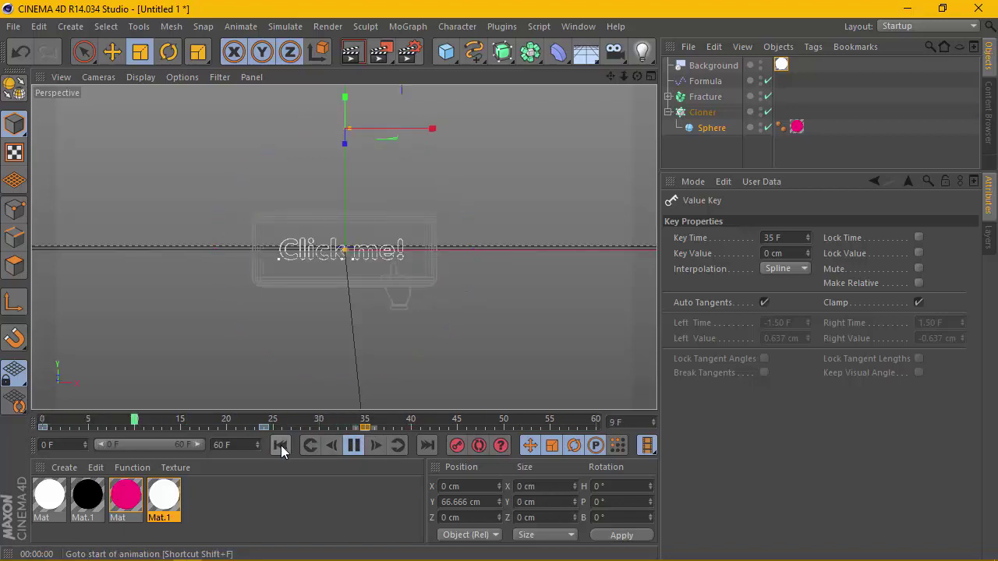
{"action": "left_click", "coordinate": [353, 445]}
{"action": "left_click", "coordinate": [280, 445]}
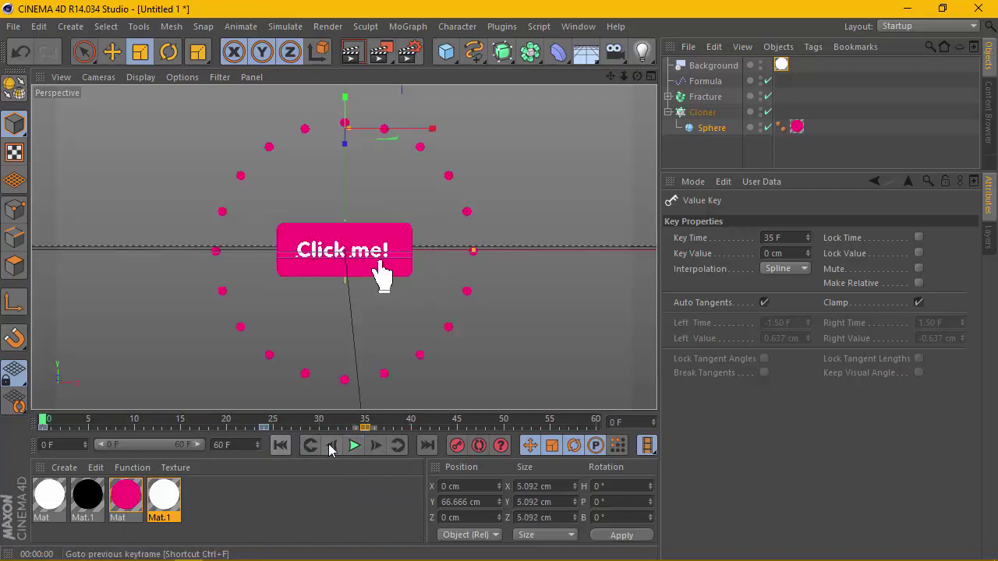
{"action": "left_click", "coordinate": [353, 445]}
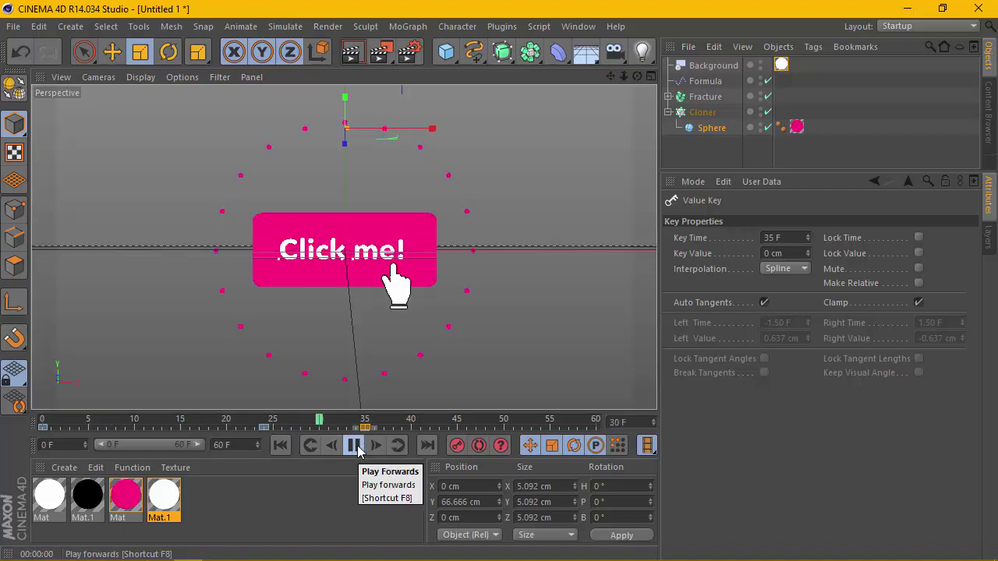
{"action": "left_click", "coordinate": [356, 446]}
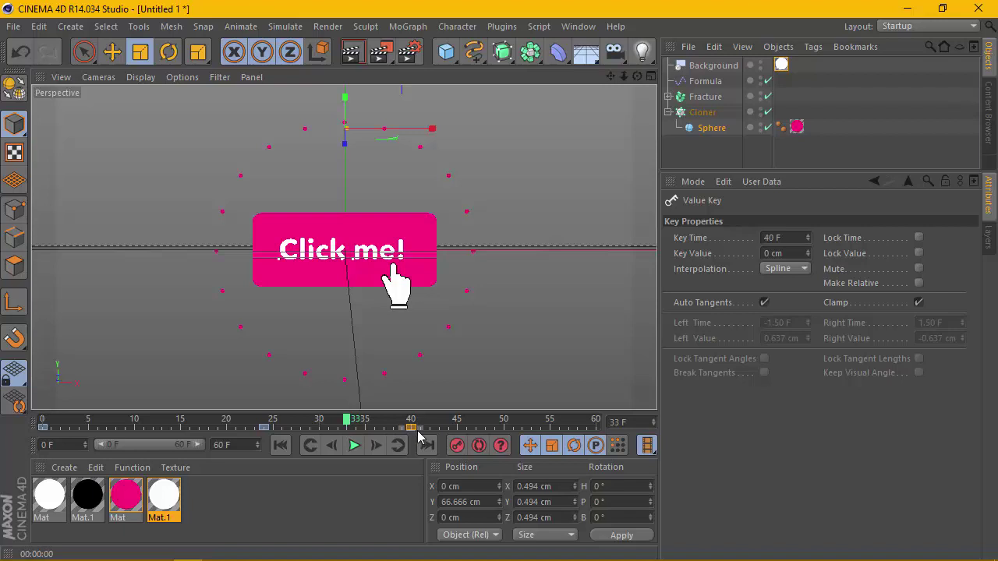
{"action": "left_click", "coordinate": [280, 445]}
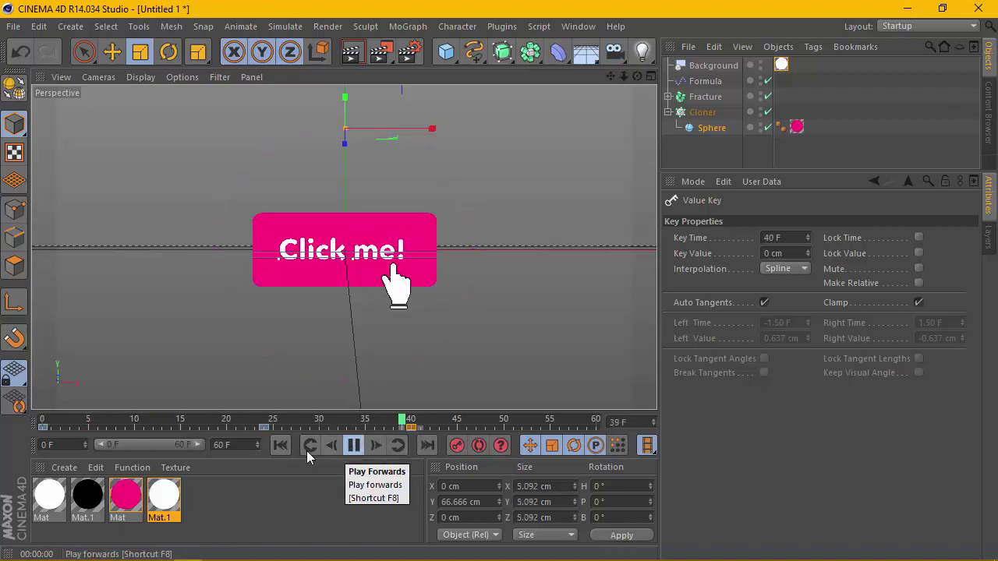
{"action": "left_click", "coordinate": [277, 451]}
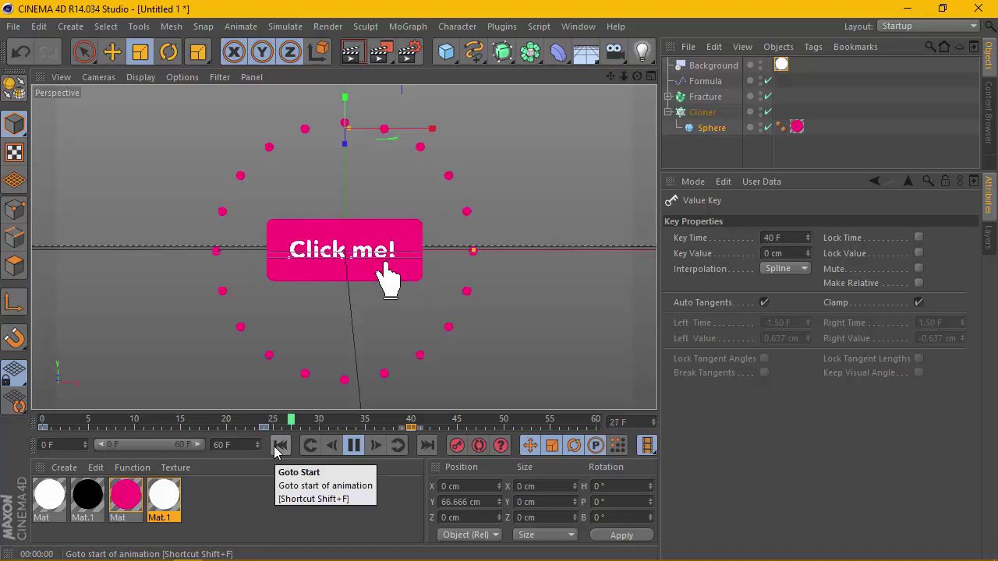
{"action": "left_click", "coordinate": [279, 446]}
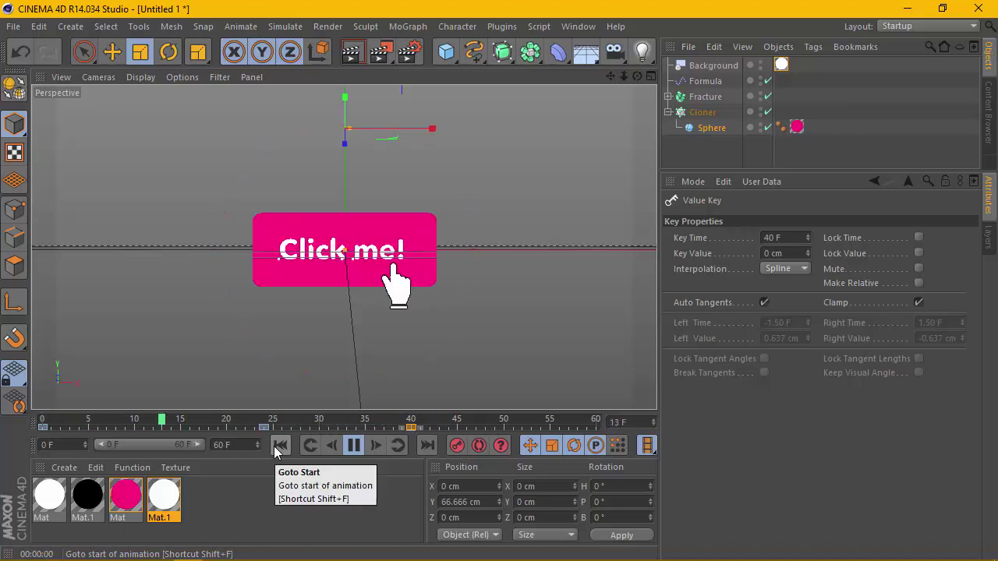
{"action": "left_click", "coordinate": [277, 448]}
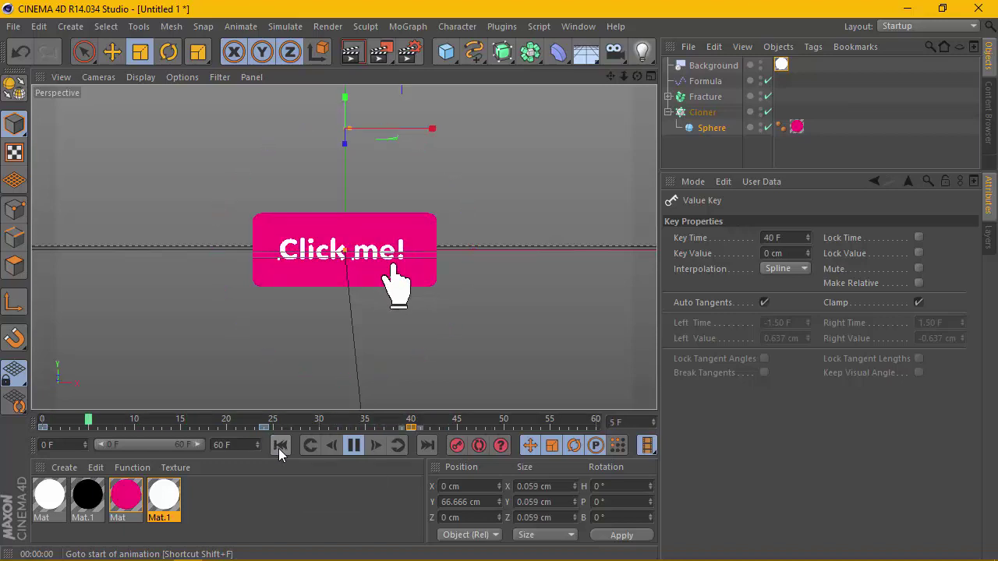
{"action": "left_click", "coordinate": [353, 445]}
{"action": "left_click", "coordinate": [280, 445]}
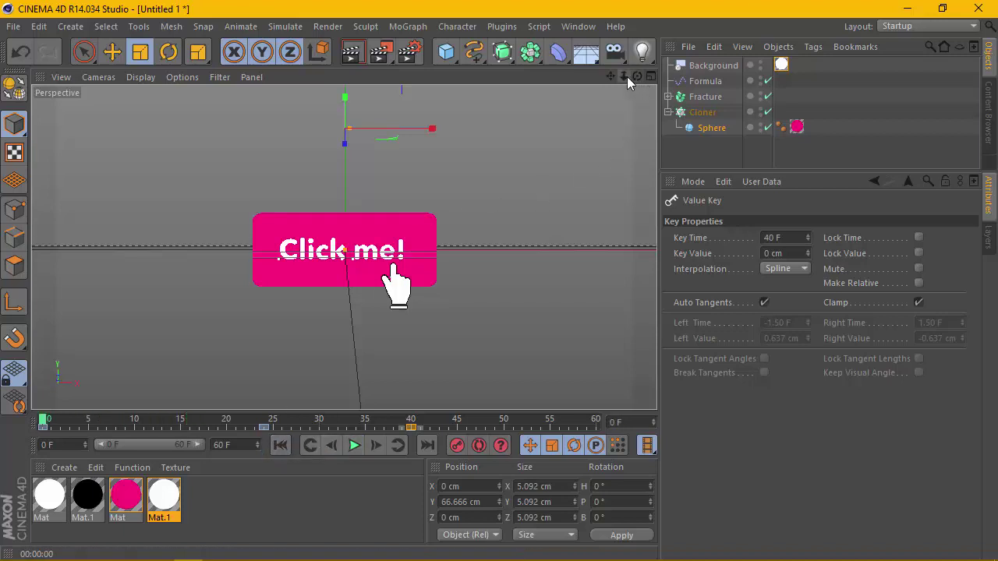
Render the full 61-frame 1280x720 animation to the Picture Viewer and zoom the image
{"action": "left_click_drag", "start_coordinate": [612, 77], "coordinate": [612, 77]}
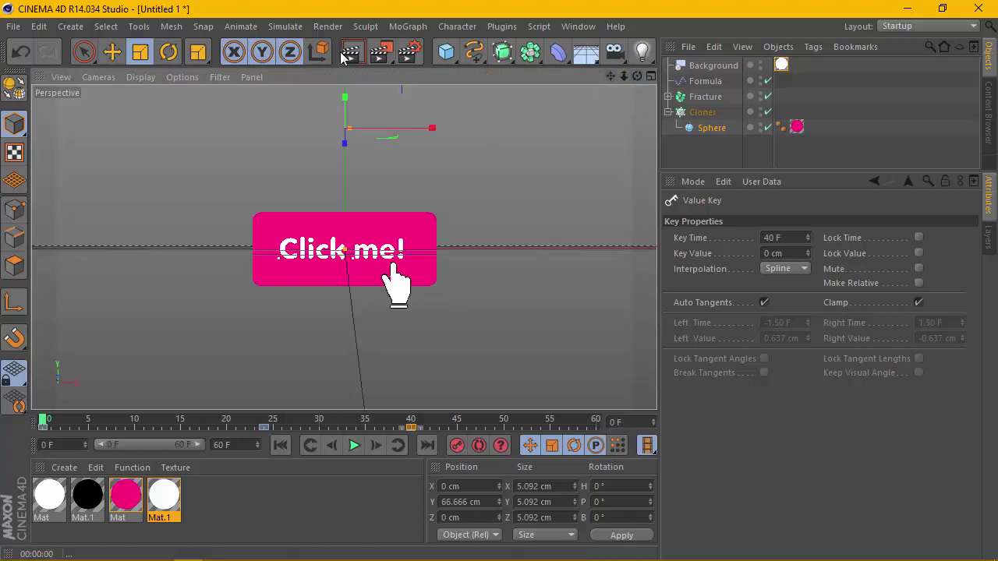
{"action": "left_click", "coordinate": [385, 57]}
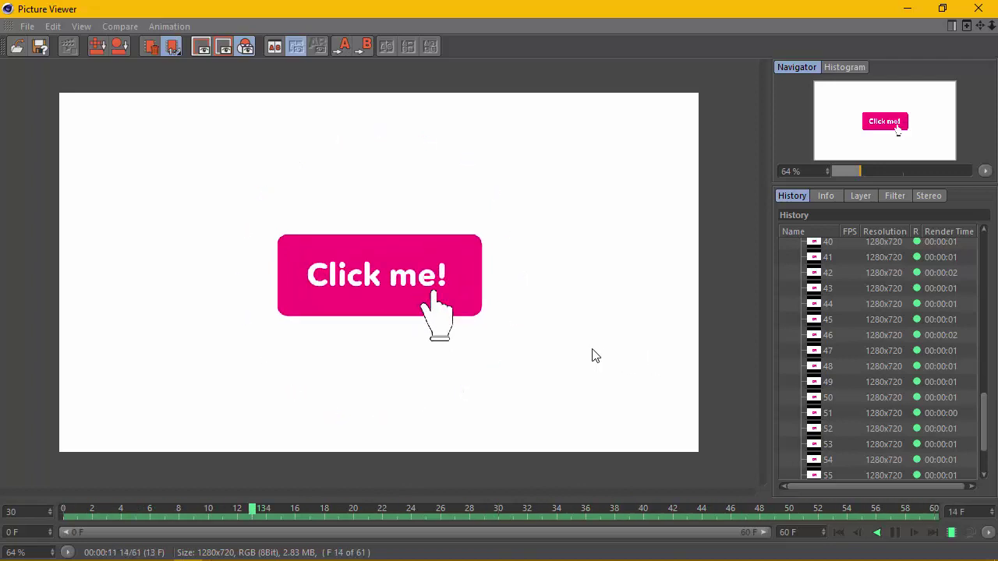
{"action": "scroll", "coordinate": [590, 348], "scroll_direction": "up", "scroll_amount": 2}
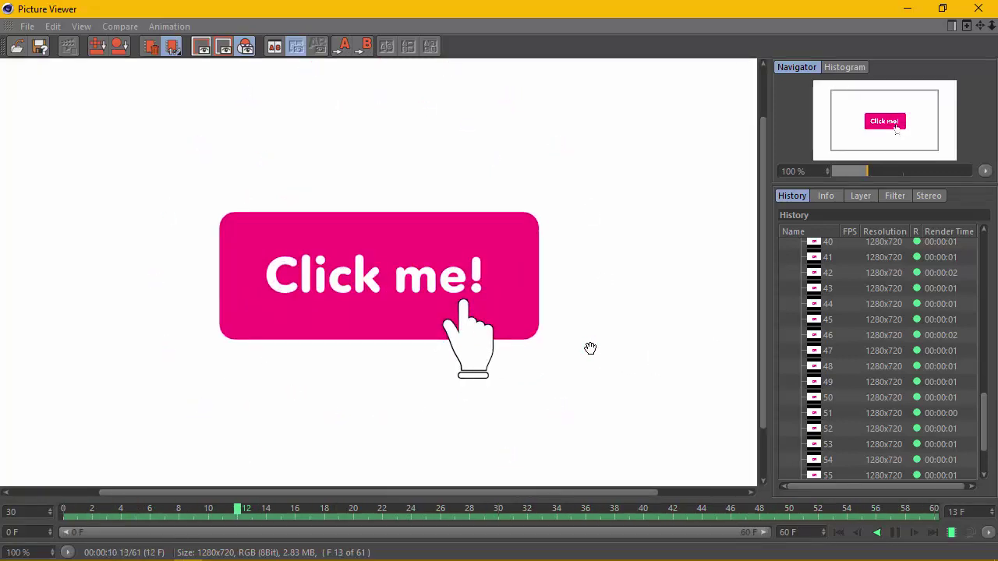